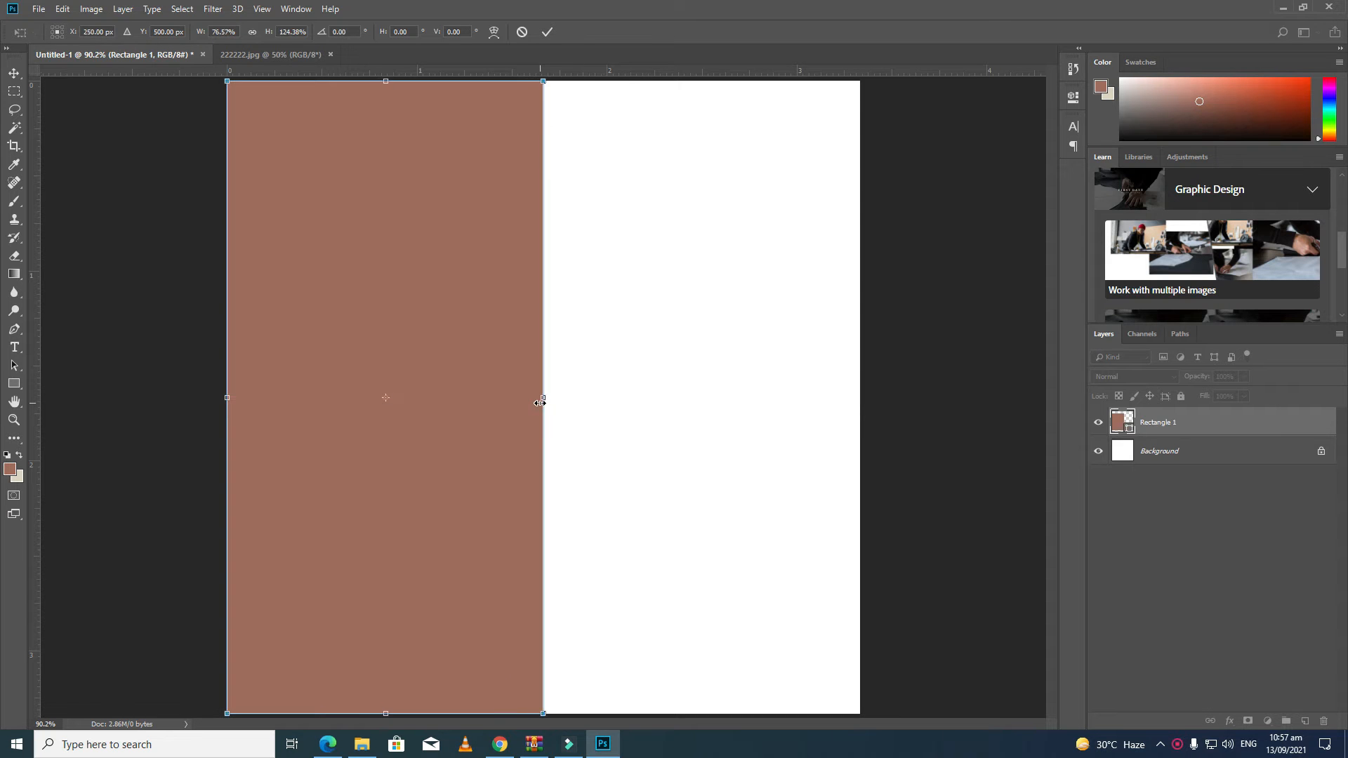
Apply the brown rectangle's transform, bring in the photo from 222222.jpg, and clip it to that rectangle
click(15, 70)
click(632, 276)
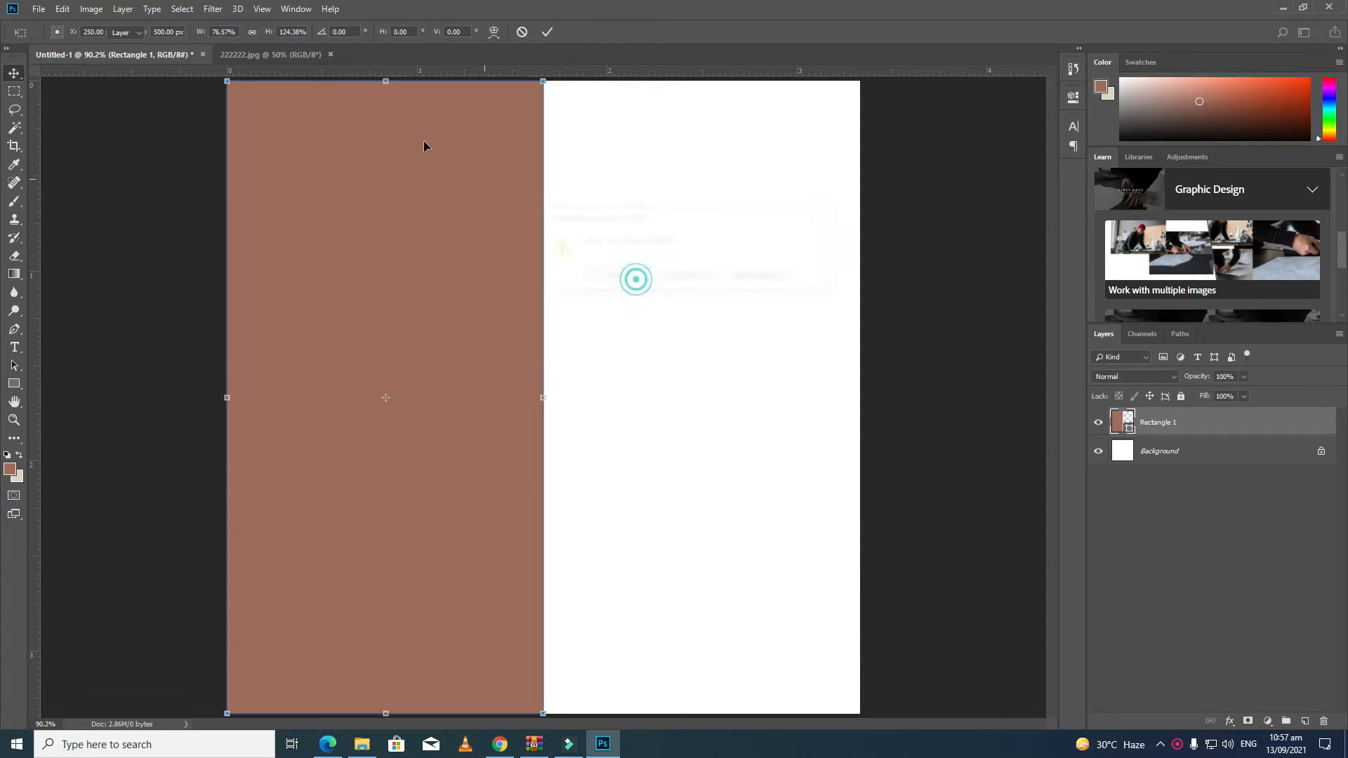
click(253, 54)
click(1321, 423)
drag(709, 421, 469, 402)
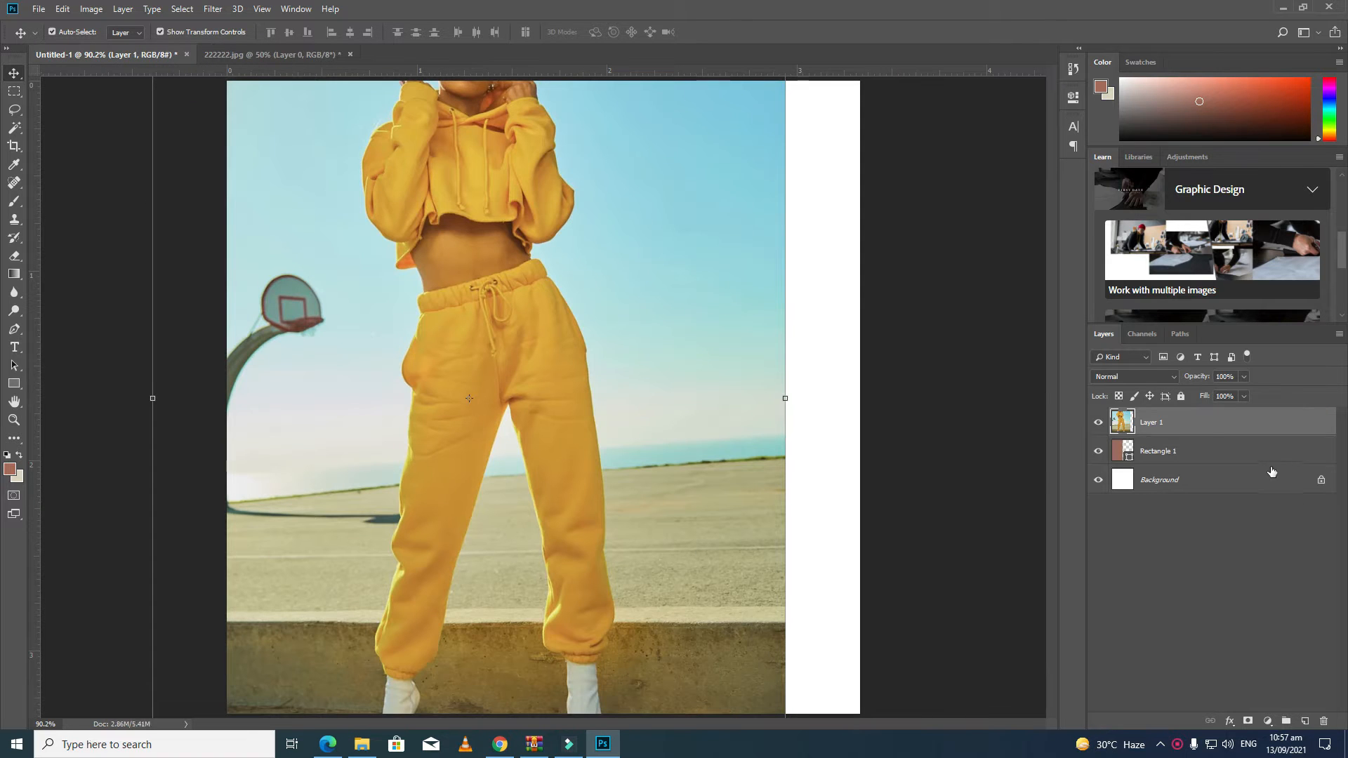
alt+click(1199, 433)
Scale down and position the clipped photo so the full figure shows and the brown rectangle is covered; turn off the transform controls
key(ctrl+t)
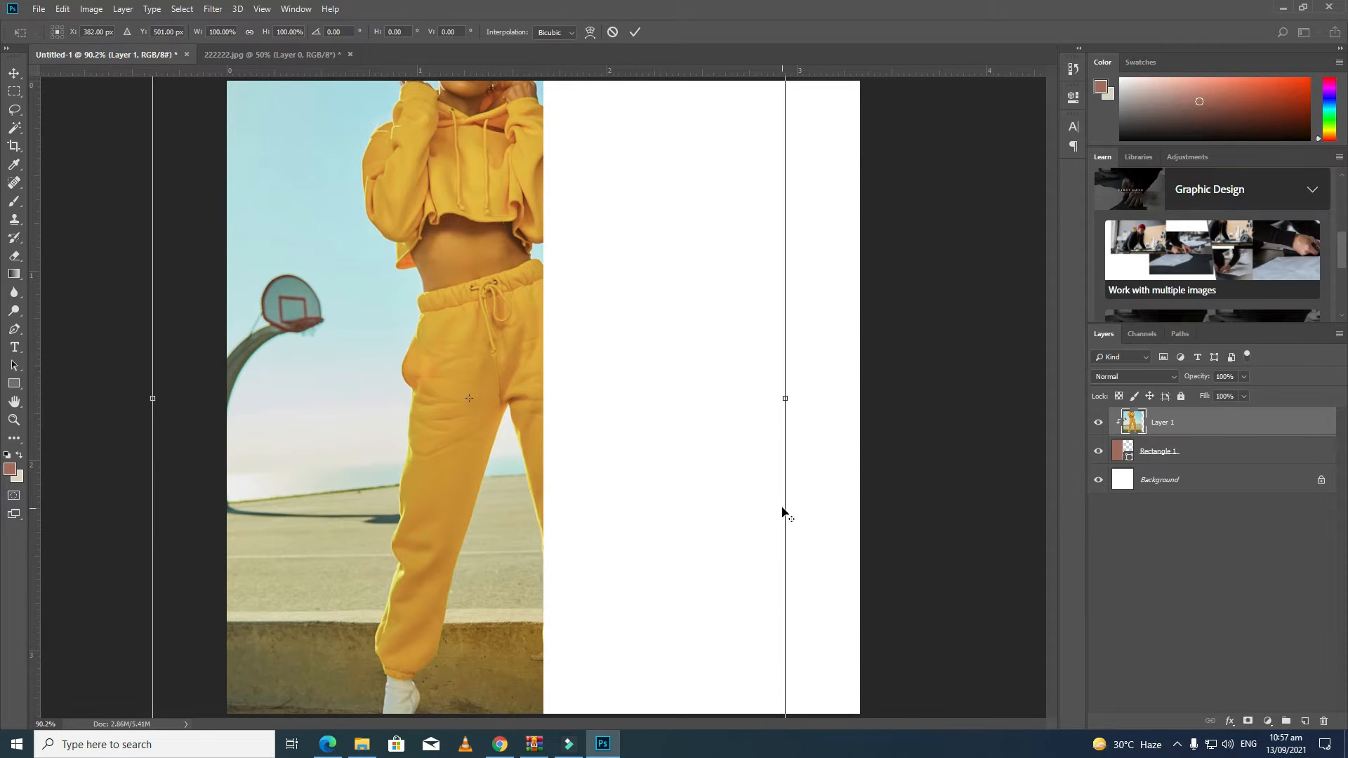
scroll(847, 516, down, 3)
drag(633, 236, 589, 298)
drag(527, 377, 510, 361)
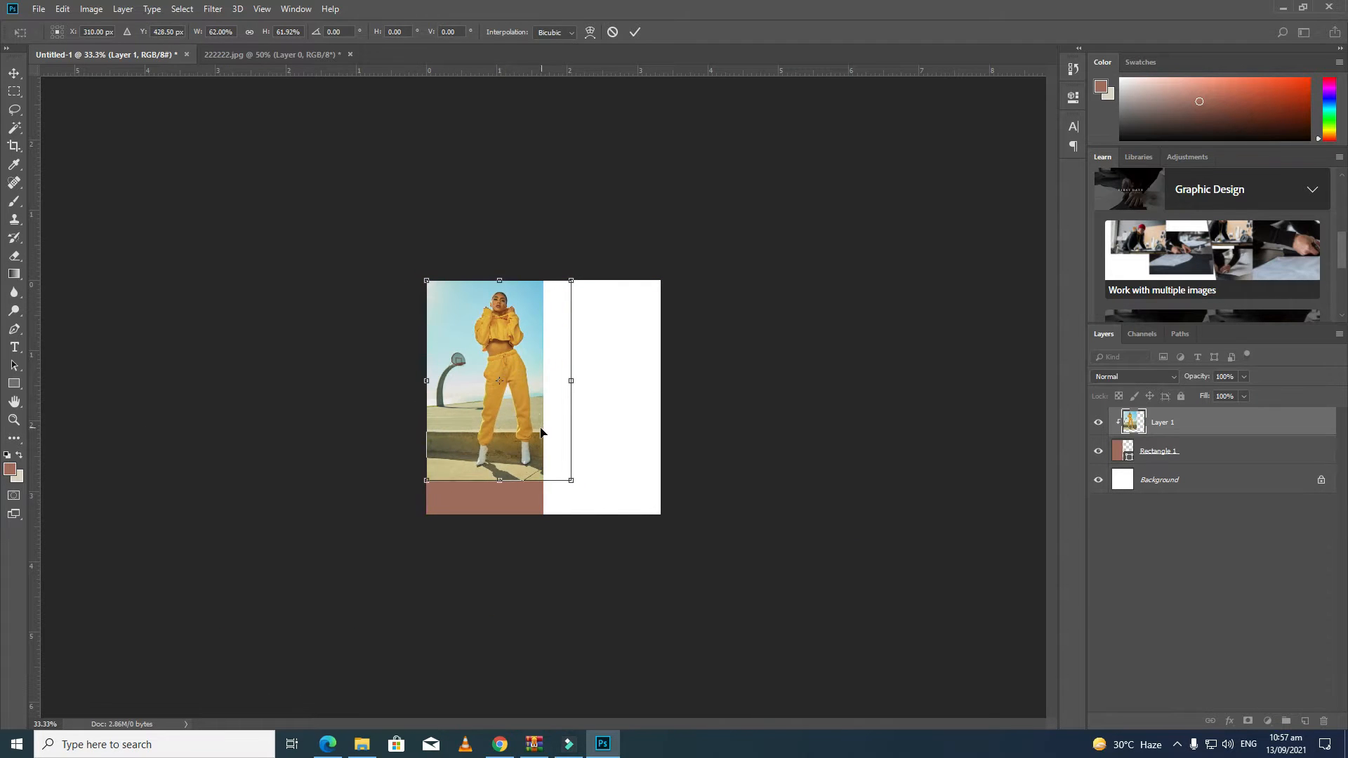
drag(425, 481, 399, 519)
key(Return)
click(164, 33)
right_click(553, 398)
click(763, 379)
key(z)
drag(525, 337, 570, 397)
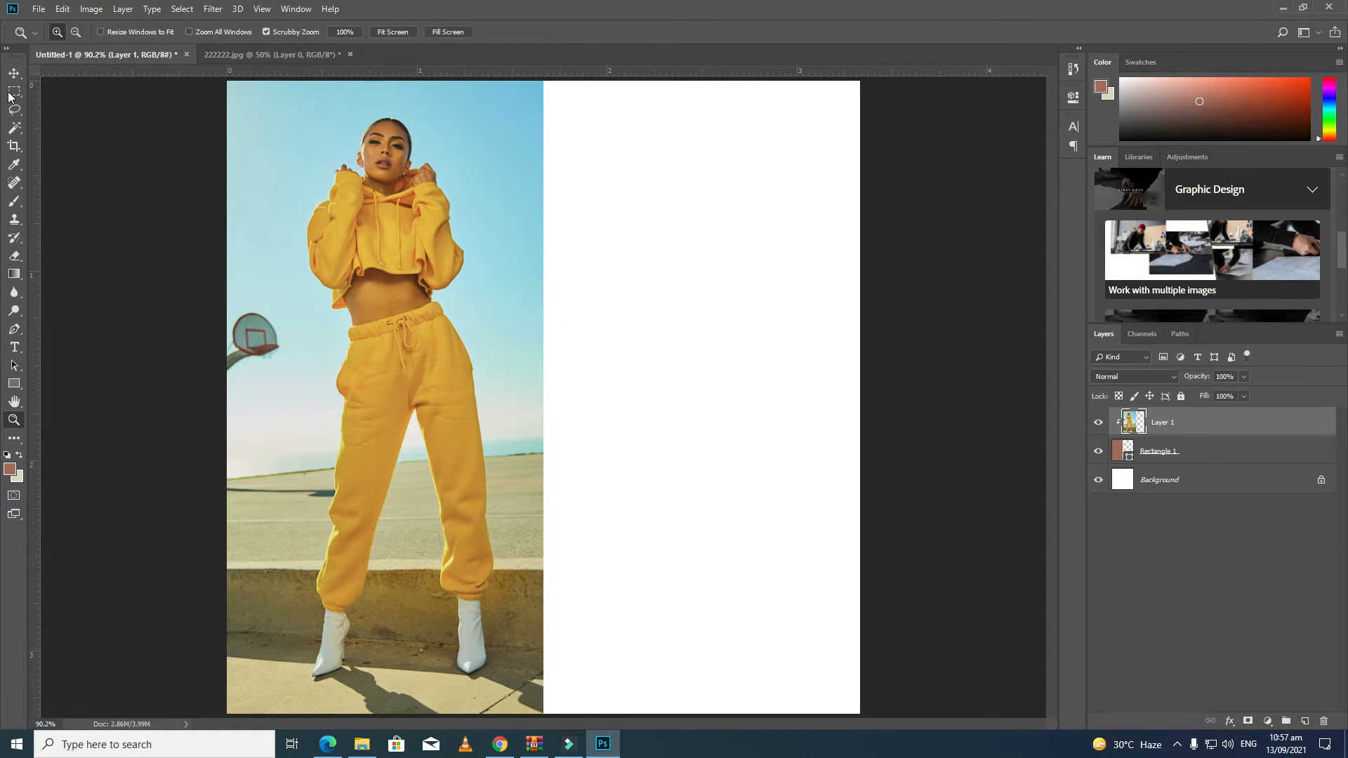
Set the foreground colour to the mustard yellow d49a36 sampled from the woman's trousers
key(i)
click(10, 469)
click(457, 407)
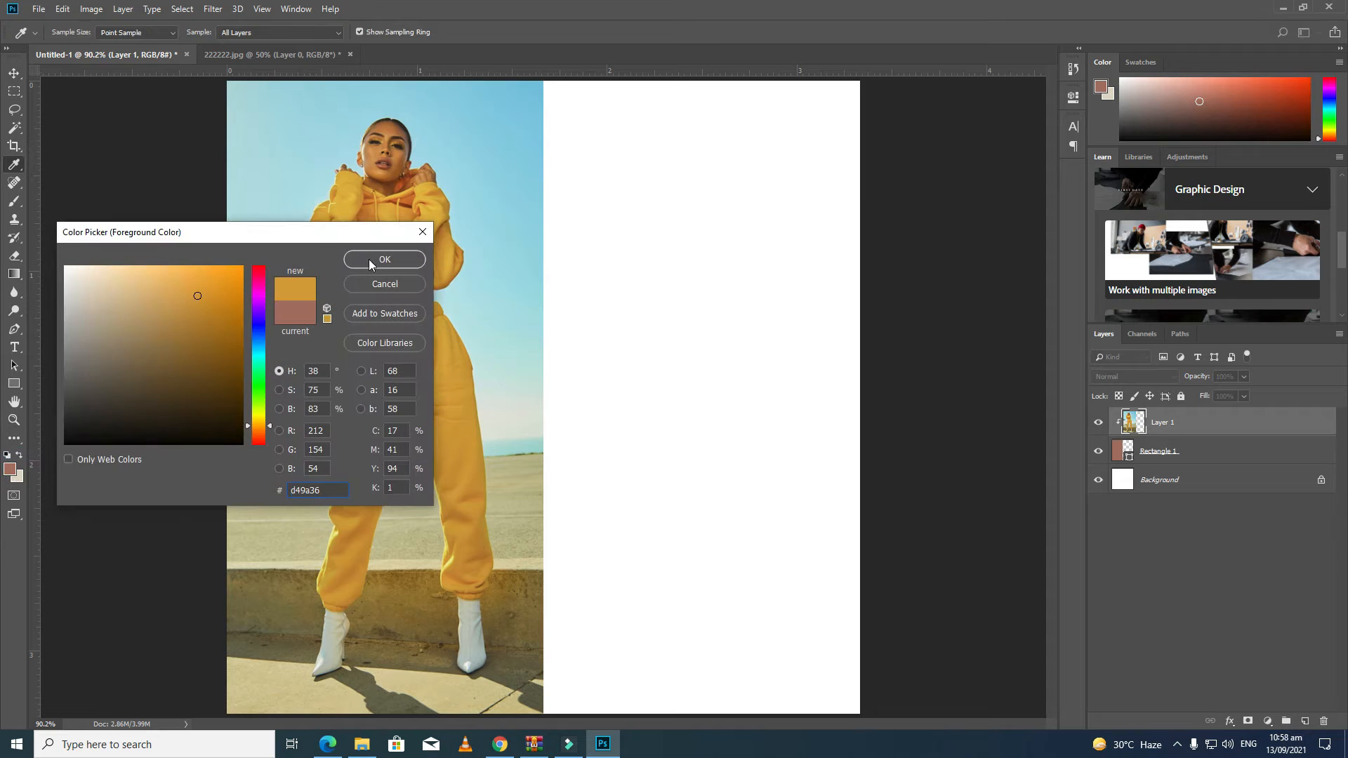
key(Return)
key(v)
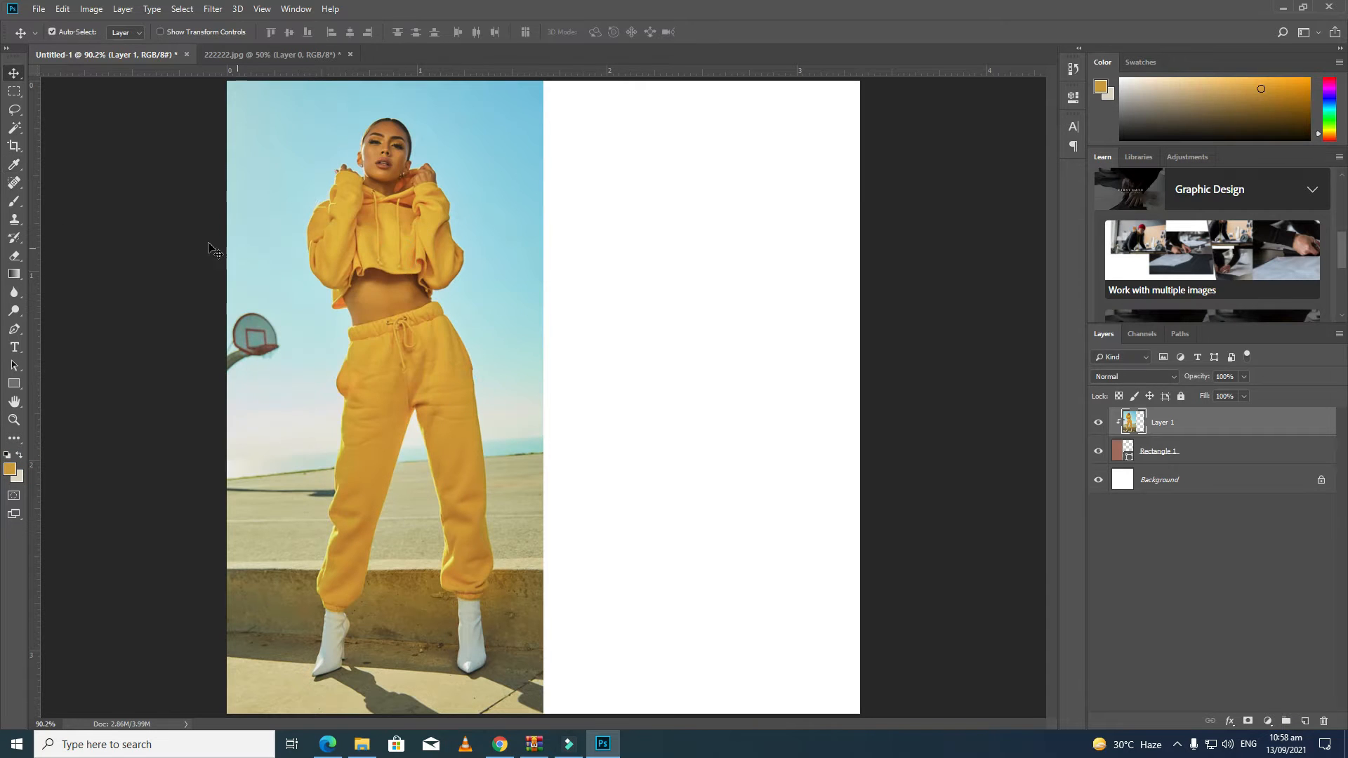
Draw a mustard rectangle and stretch it into a 120 × 1000 px full-height strip against the photo's right edge
click(14, 383)
drag(652, 238, 672, 352)
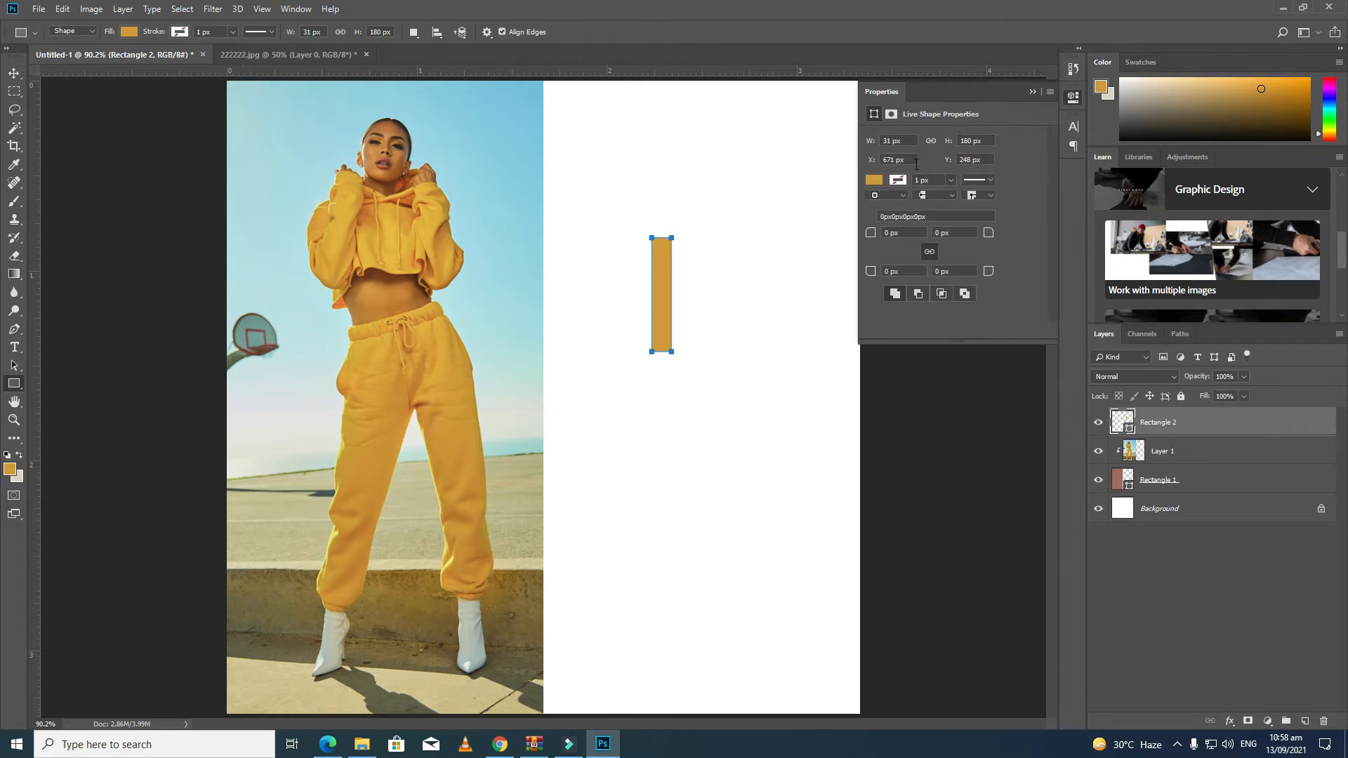
click(1034, 95)
key(ctrl+t)
drag(672, 295, 590, 116)
drag(575, 194, 605, 713)
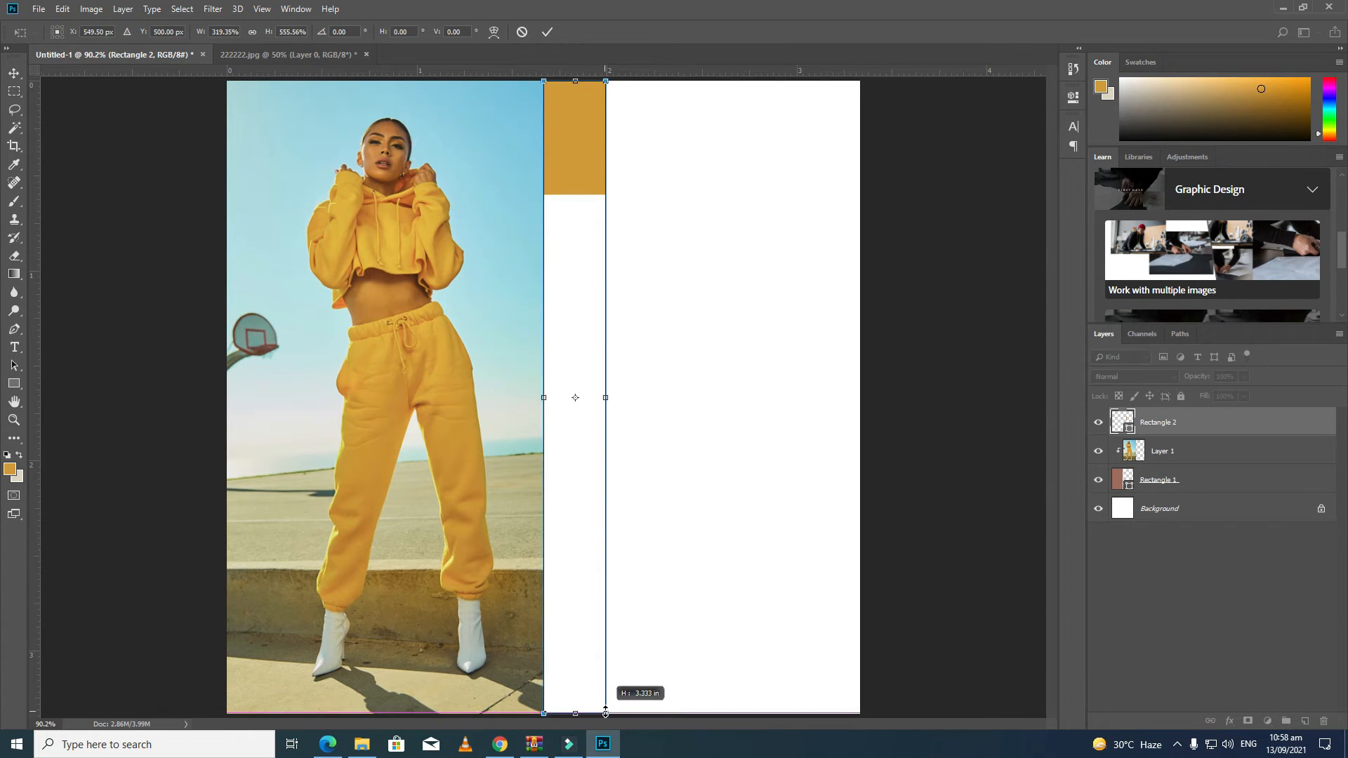
drag(606, 398, 619, 397)
key(Return)
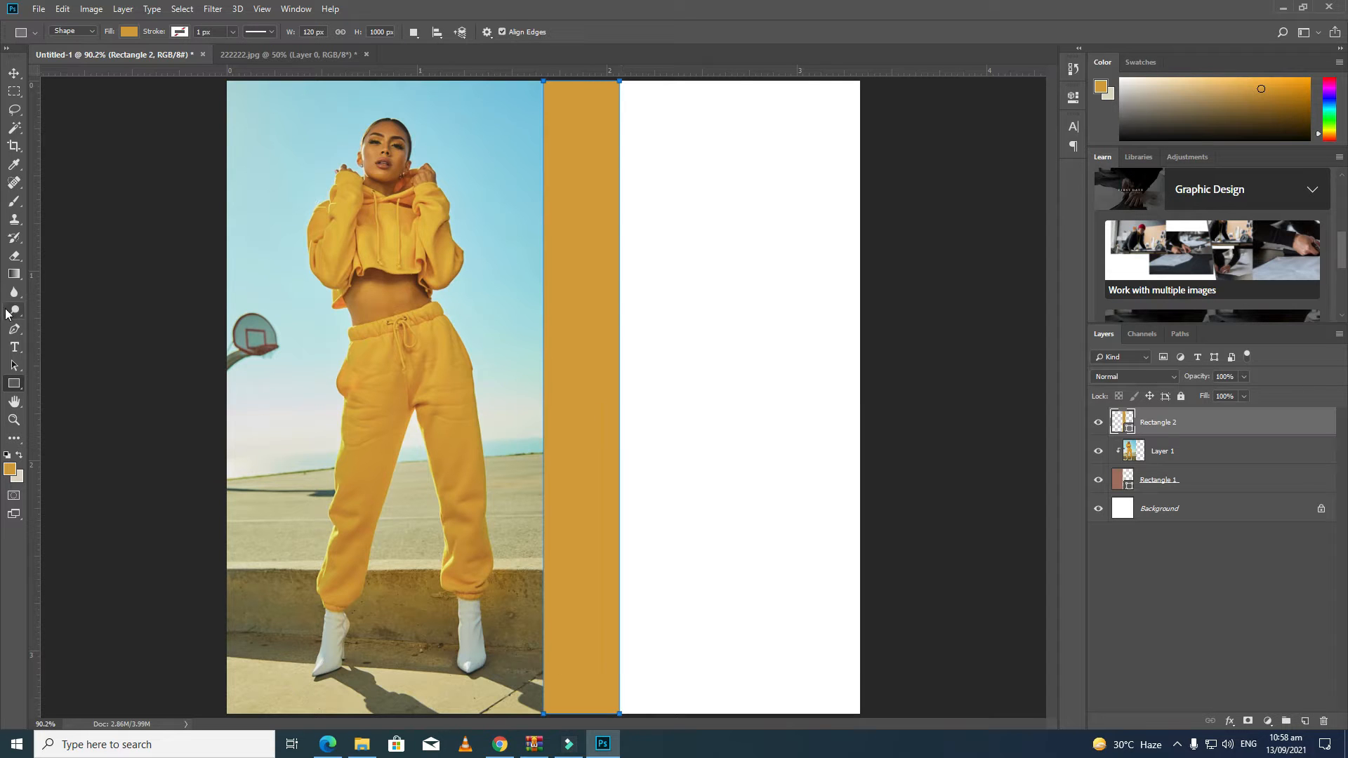
Swap the foreground and background colours and set the foreground to dark grey 323232
click(19, 456)
click(10, 469)
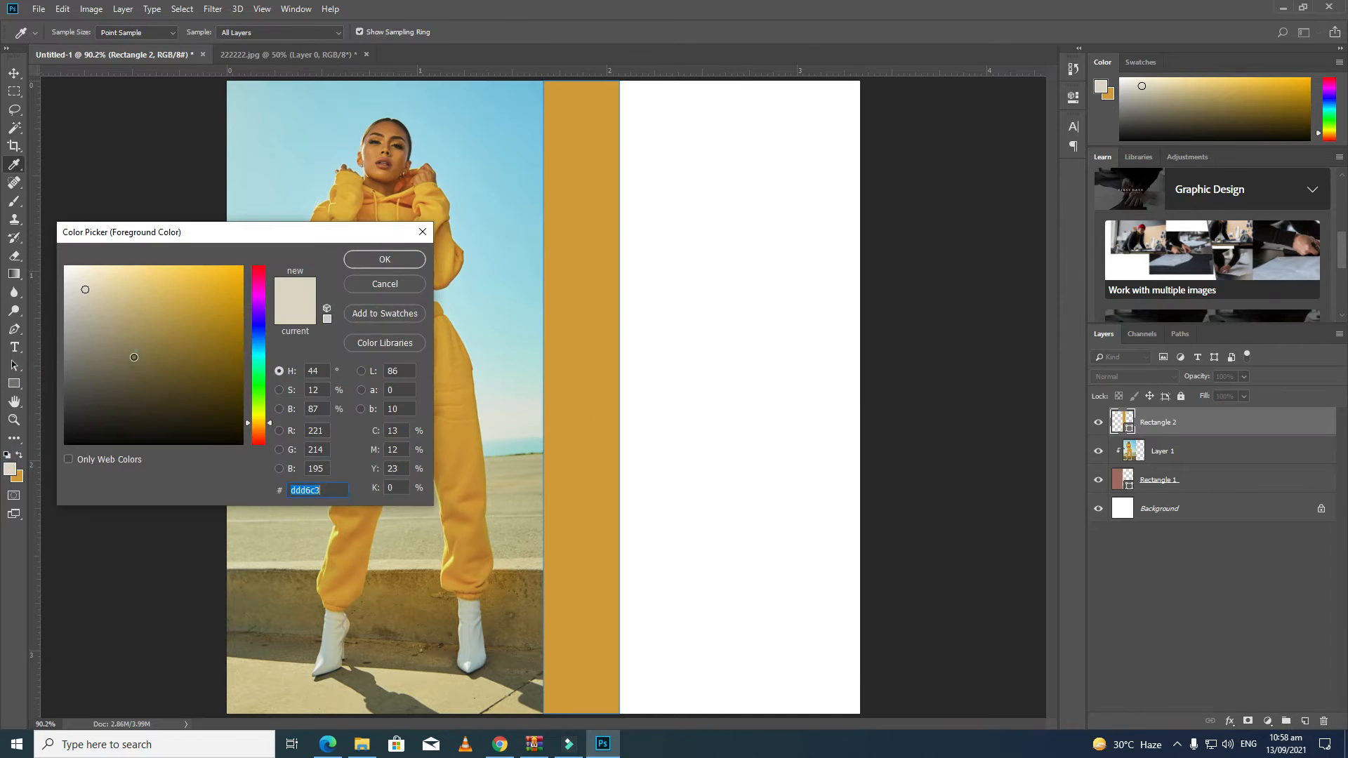
text(323232)
click(409, 259)
Draw a horizontal rectangle about 417 × 112 px across the mustard strip and fill it with the dark grey foreground colour
drag(695, 330, 431, 402)
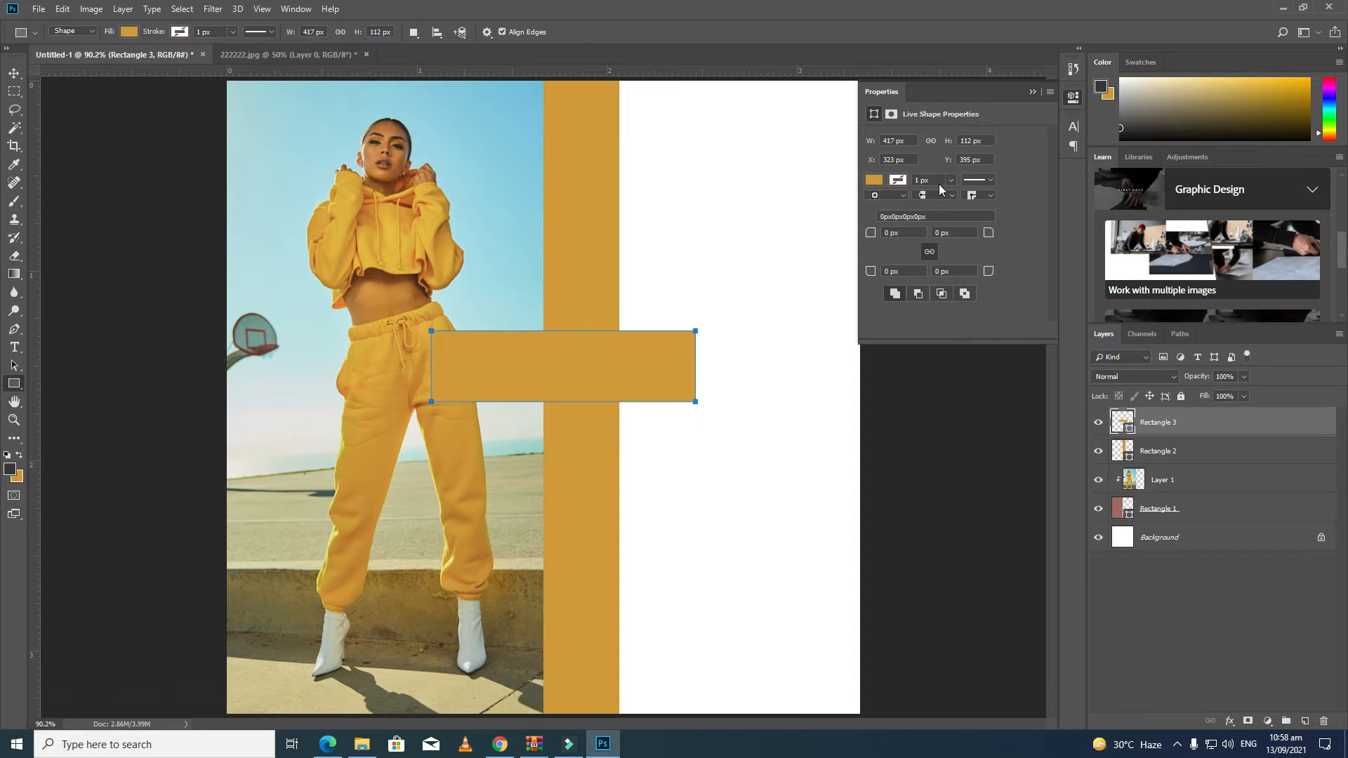
double_click(1128, 426)
click(10, 469)
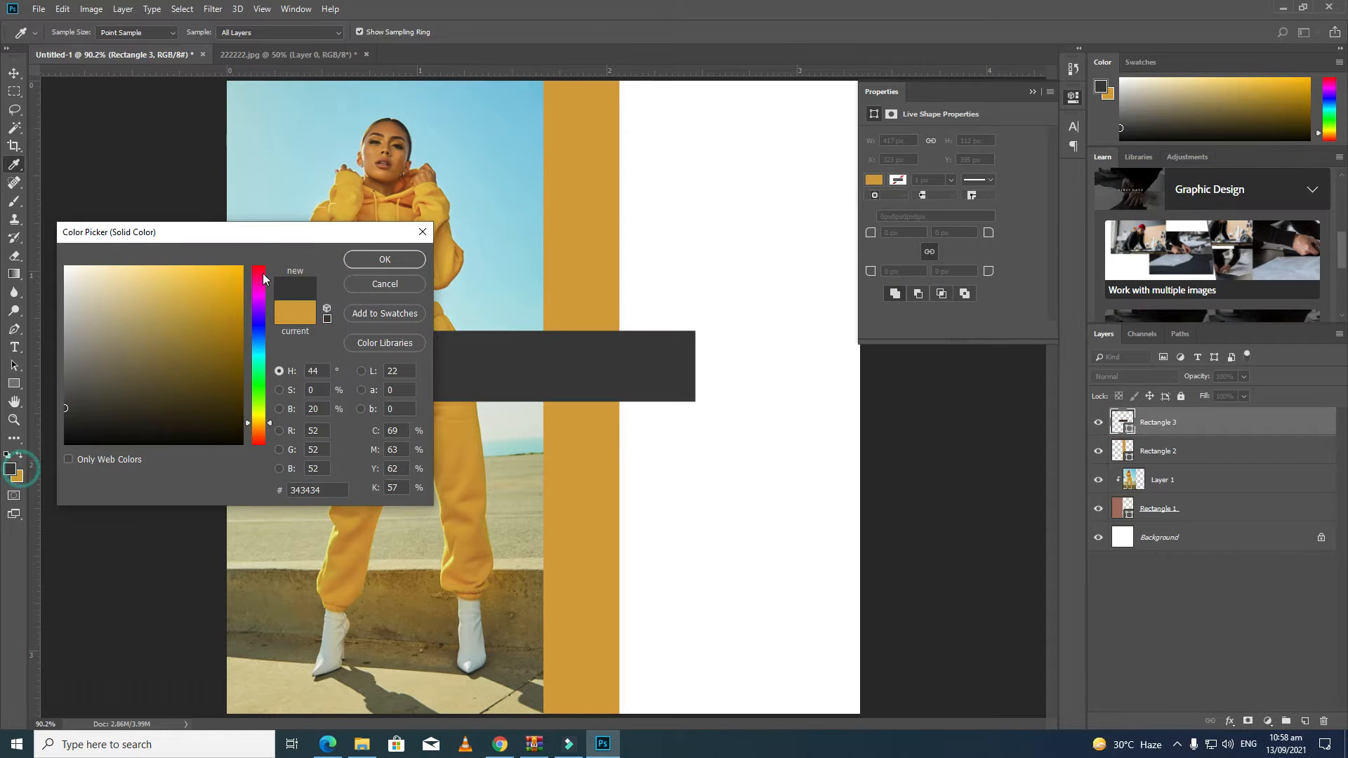
click(410, 257)
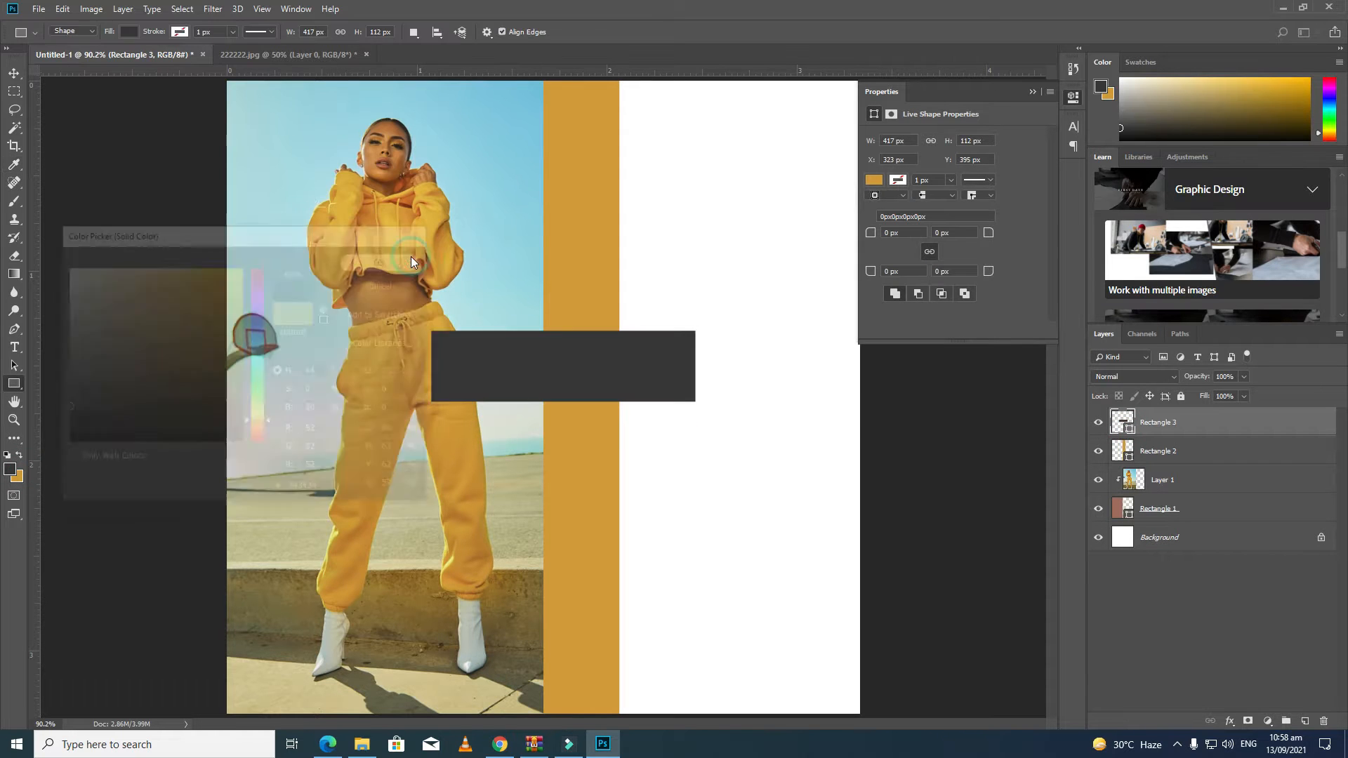
click(1033, 92)
Move the dark grey bar rightward over the mustard strip and widen it to the canvas's right edge
click(14, 73)
drag(557, 376, 615, 376)
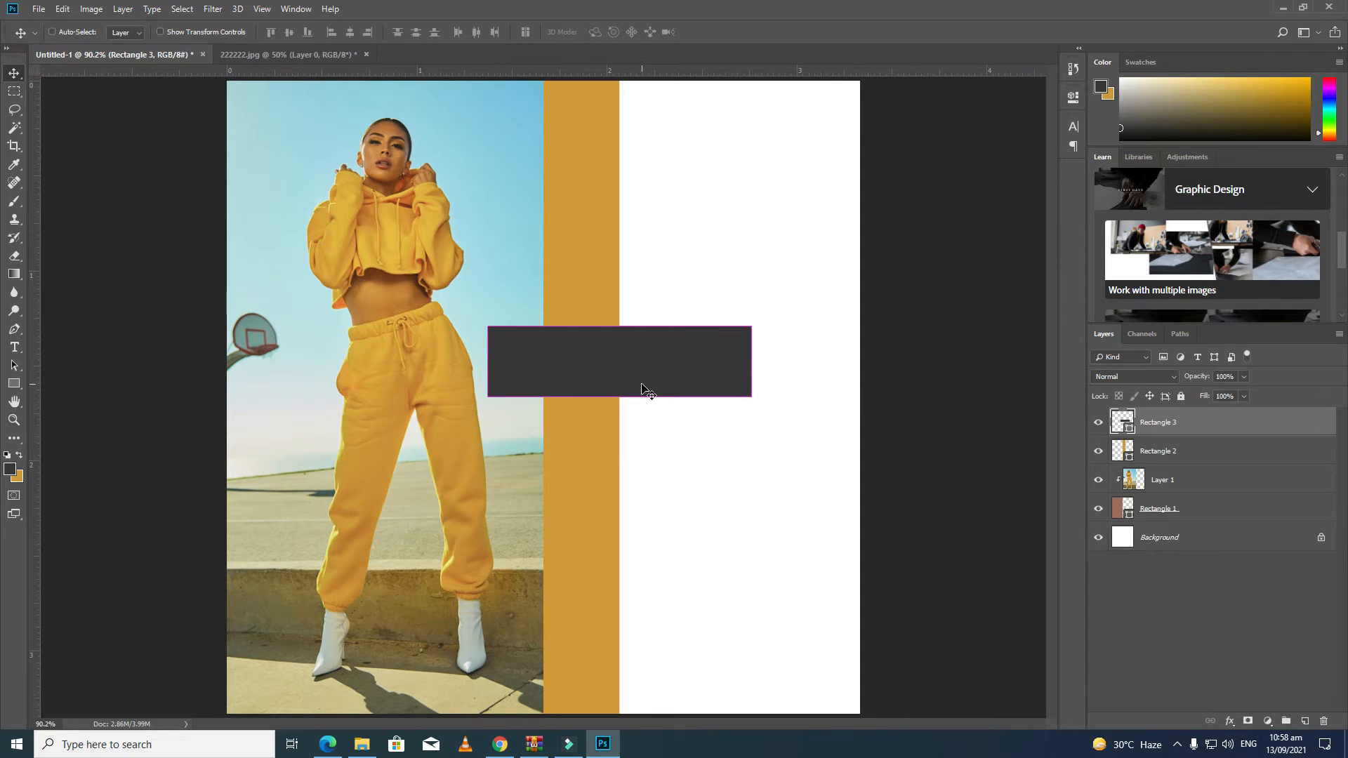
key(ctrl+t)
drag(754, 363, 861, 363)
click(14, 73)
click(611, 277)
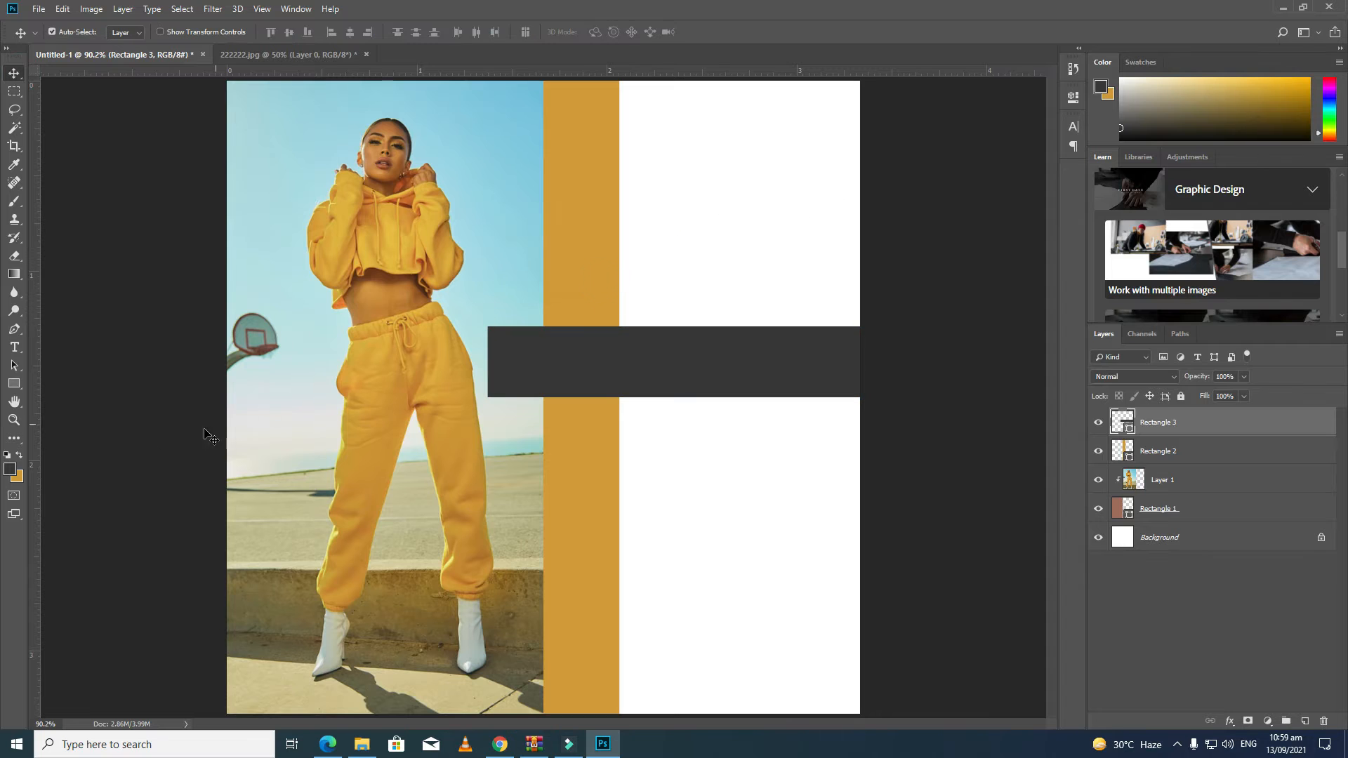
Draw a rectangle about 374 × 104 px over the canvas's upper right edge and fill it with the strip's mustard, d19b36
click(19, 455)
click(14, 383)
drag(703, 203, 939, 268)
click(1033, 92)
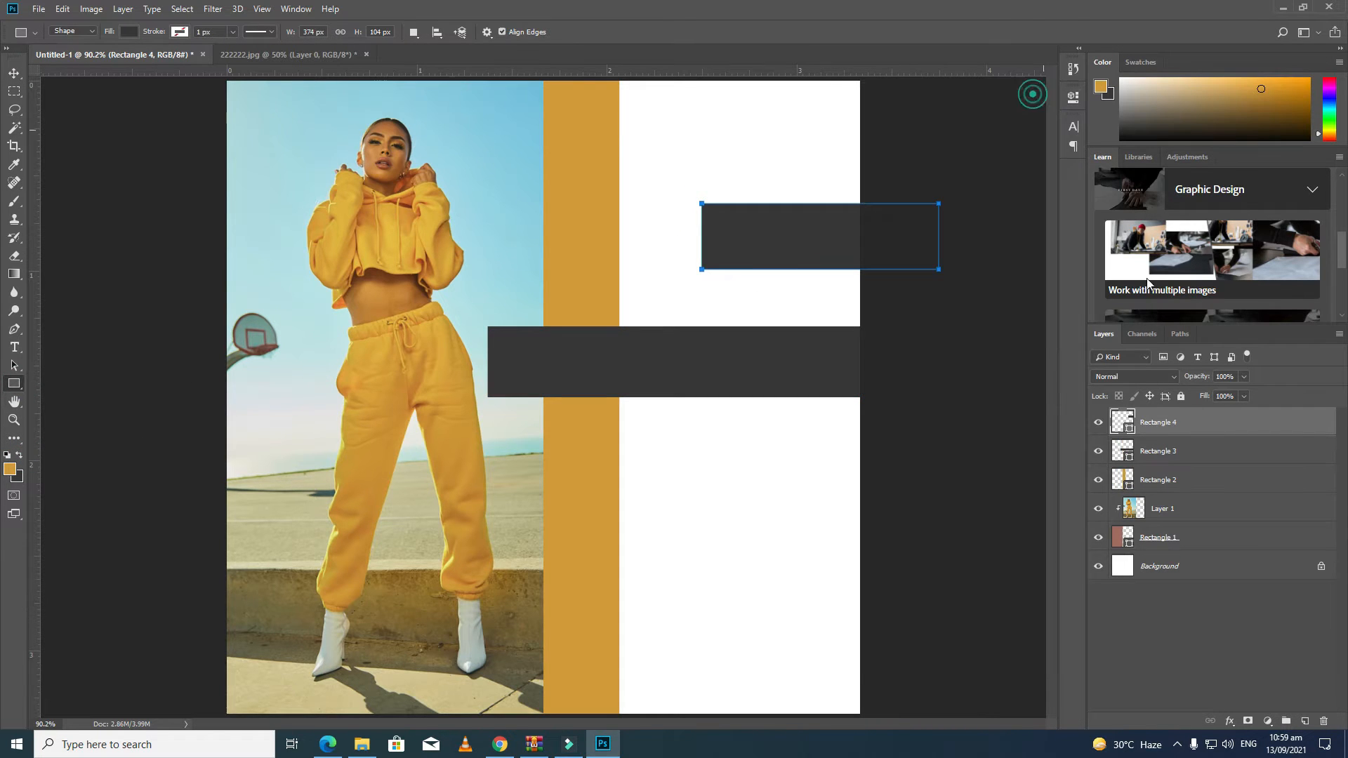
double_click(1124, 422)
click(601, 561)
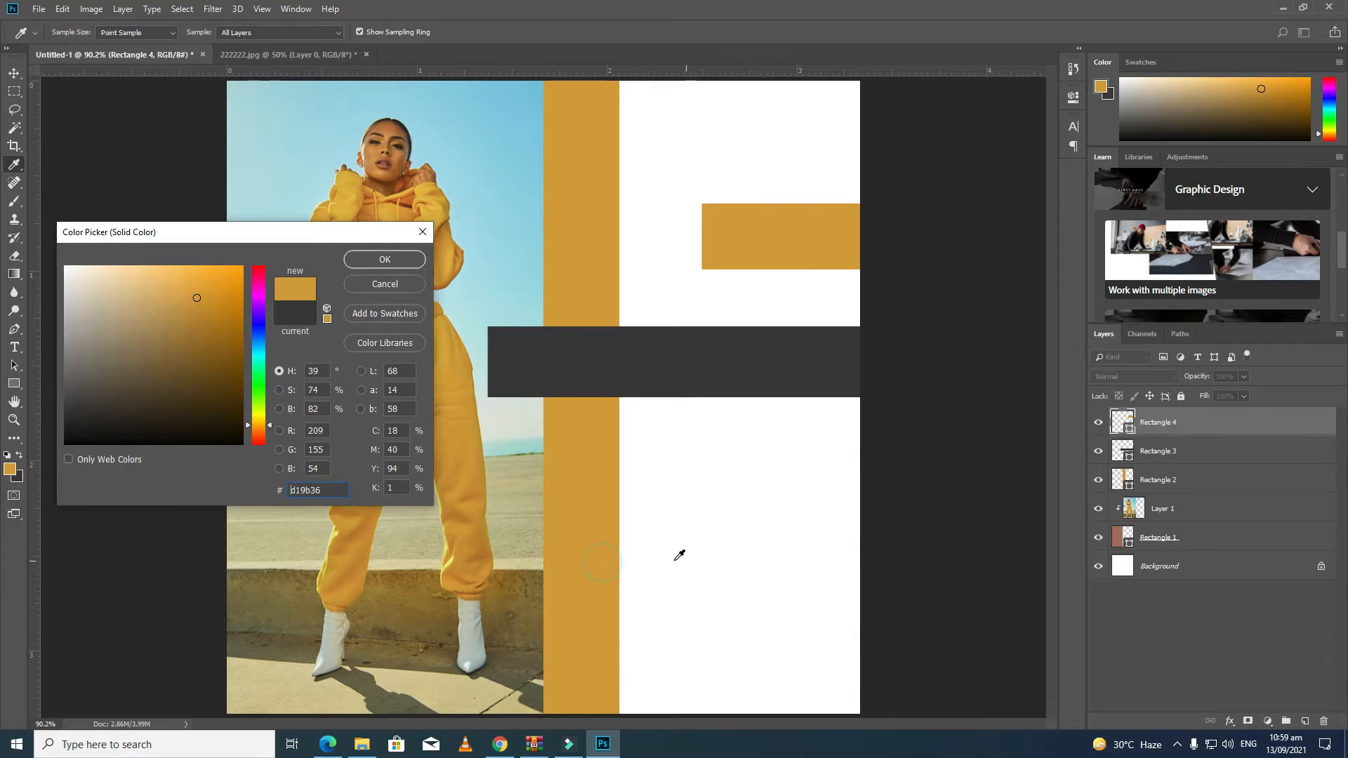
click(372, 261)
Flatten the upper mustard rectangle into a thin bar and move it higher in the white area
key(v)
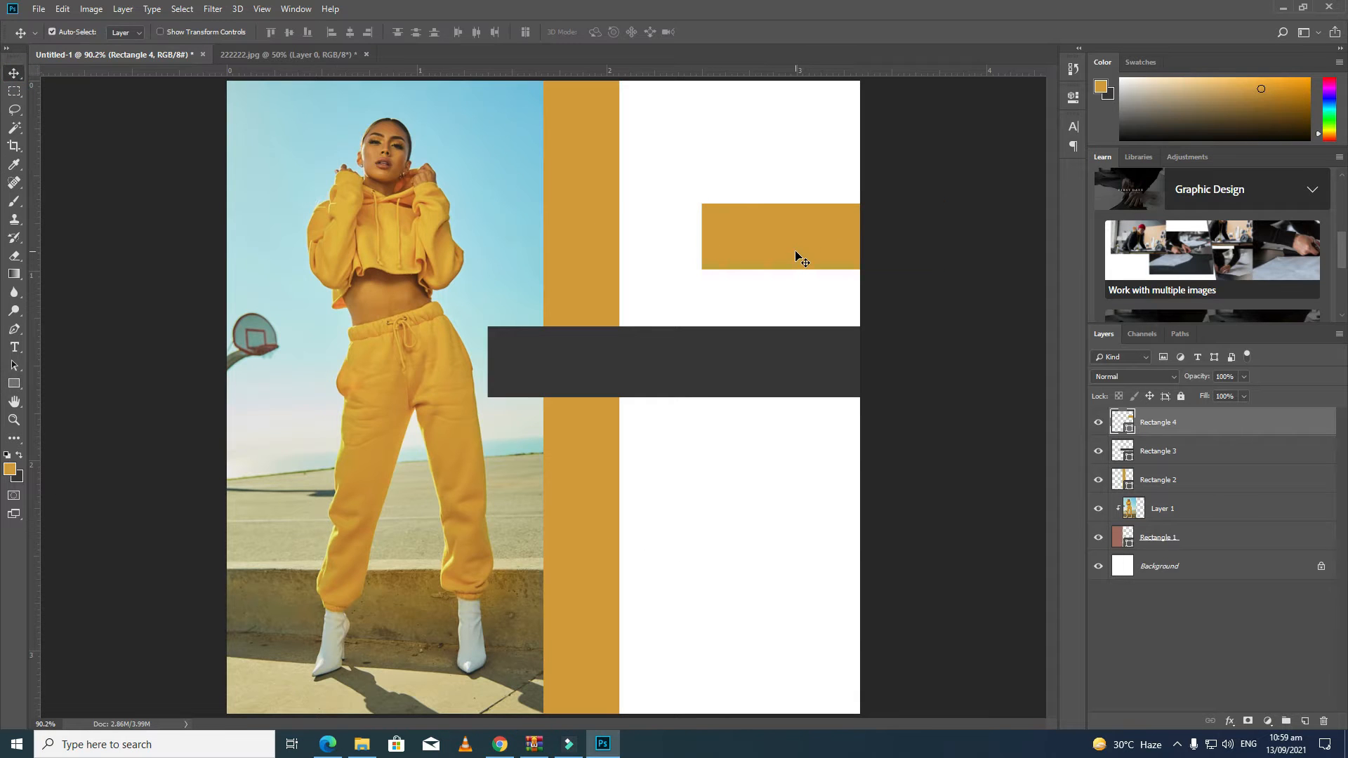
key(ctrl+t)
drag(820, 269, 819, 225)
drag(939, 214, 790, 171)
key(v)
click(629, 280)
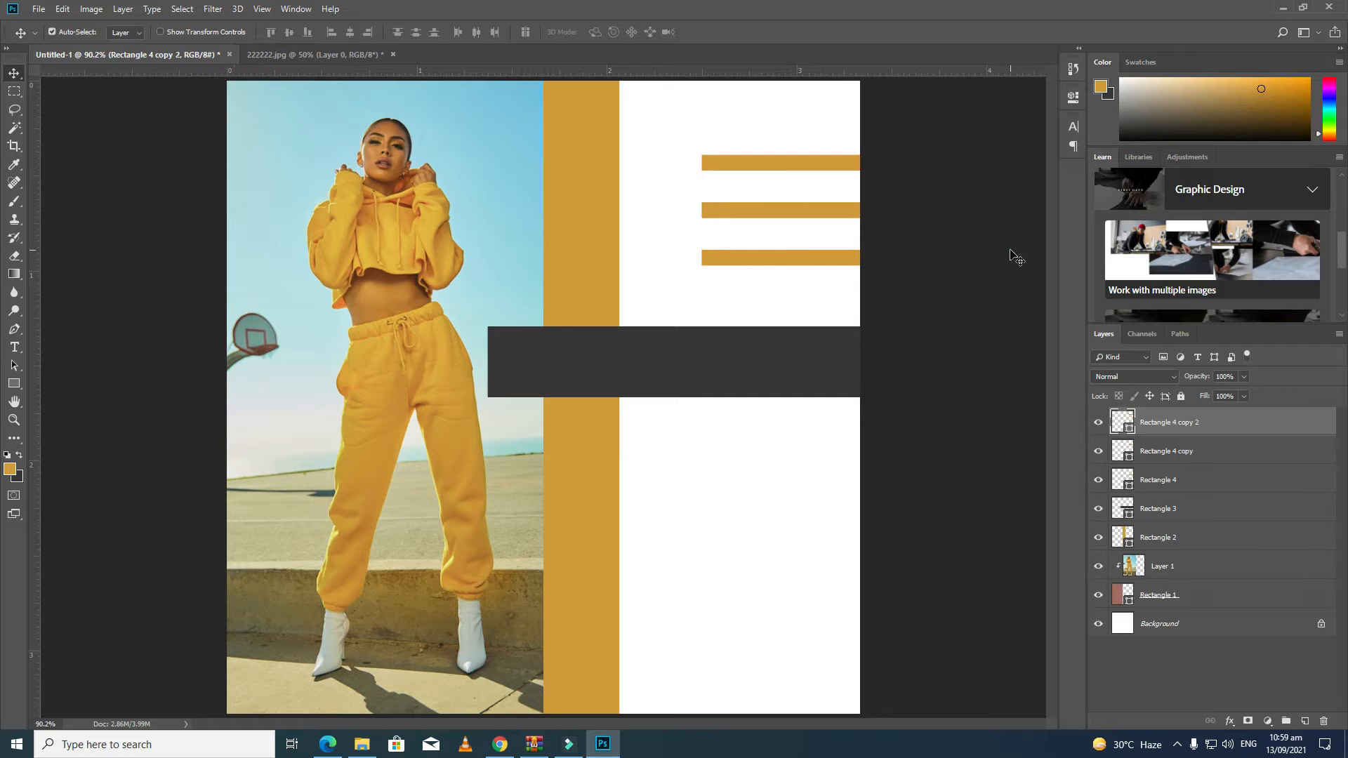
Add the text "Discount" in the lower white area at 18.61 pt, set in all caps
key(t)
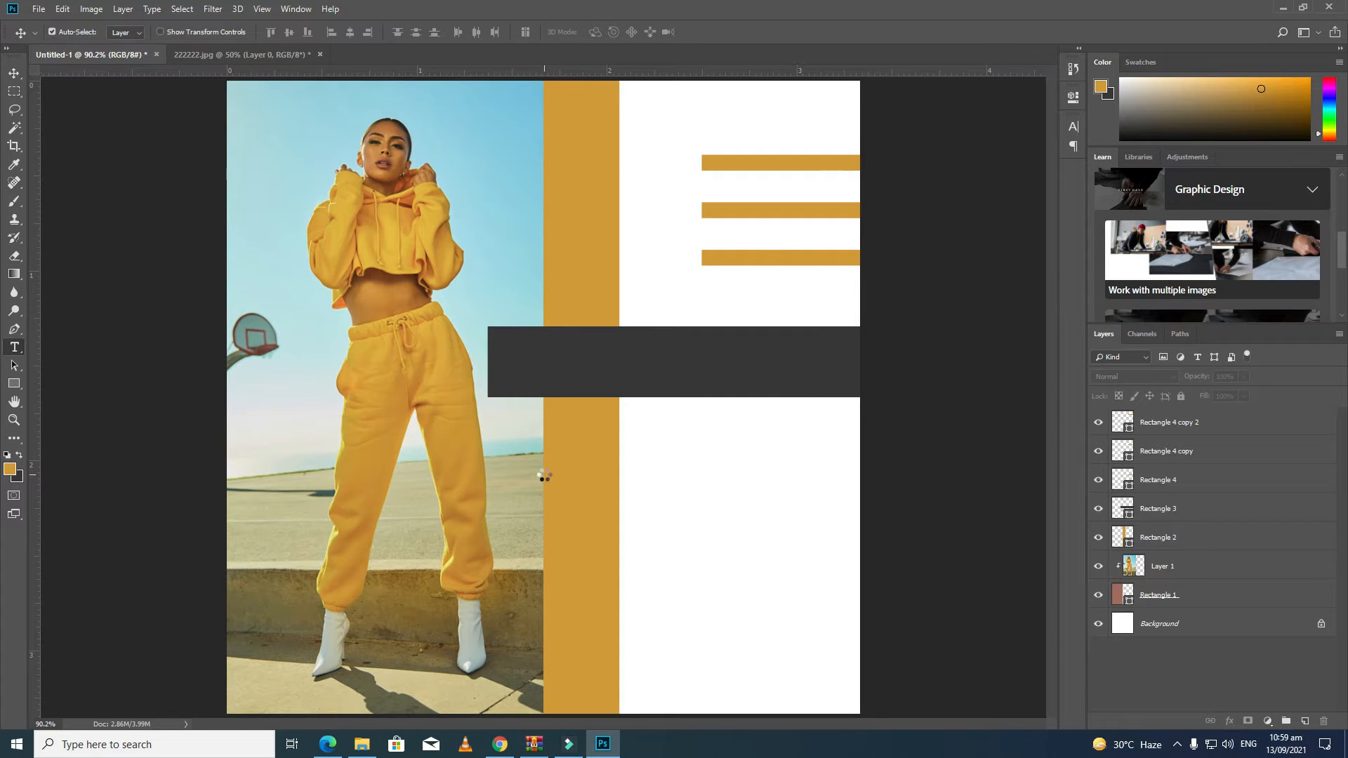
click(663, 513)
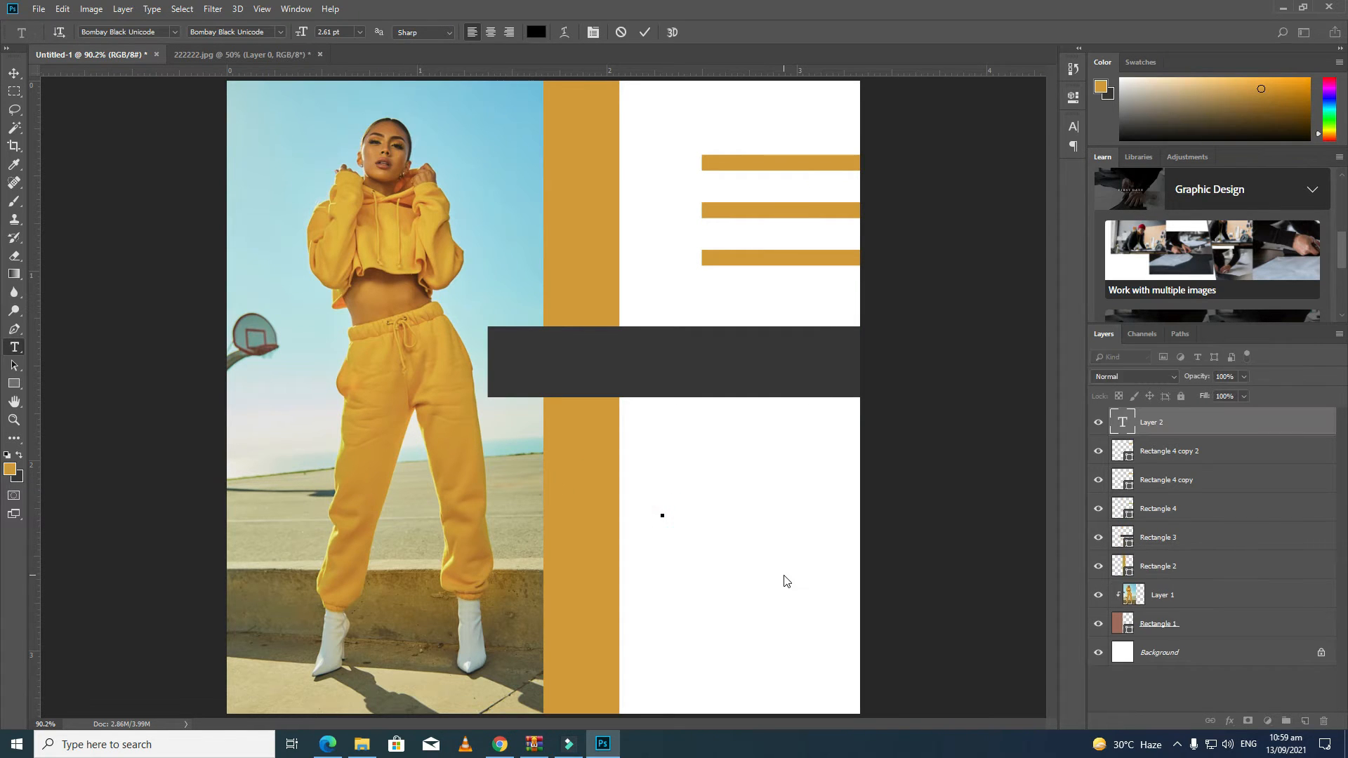
text(Discount)
key(ctrl+a)
drag(296, 40, 314, 37)
click(1073, 126)
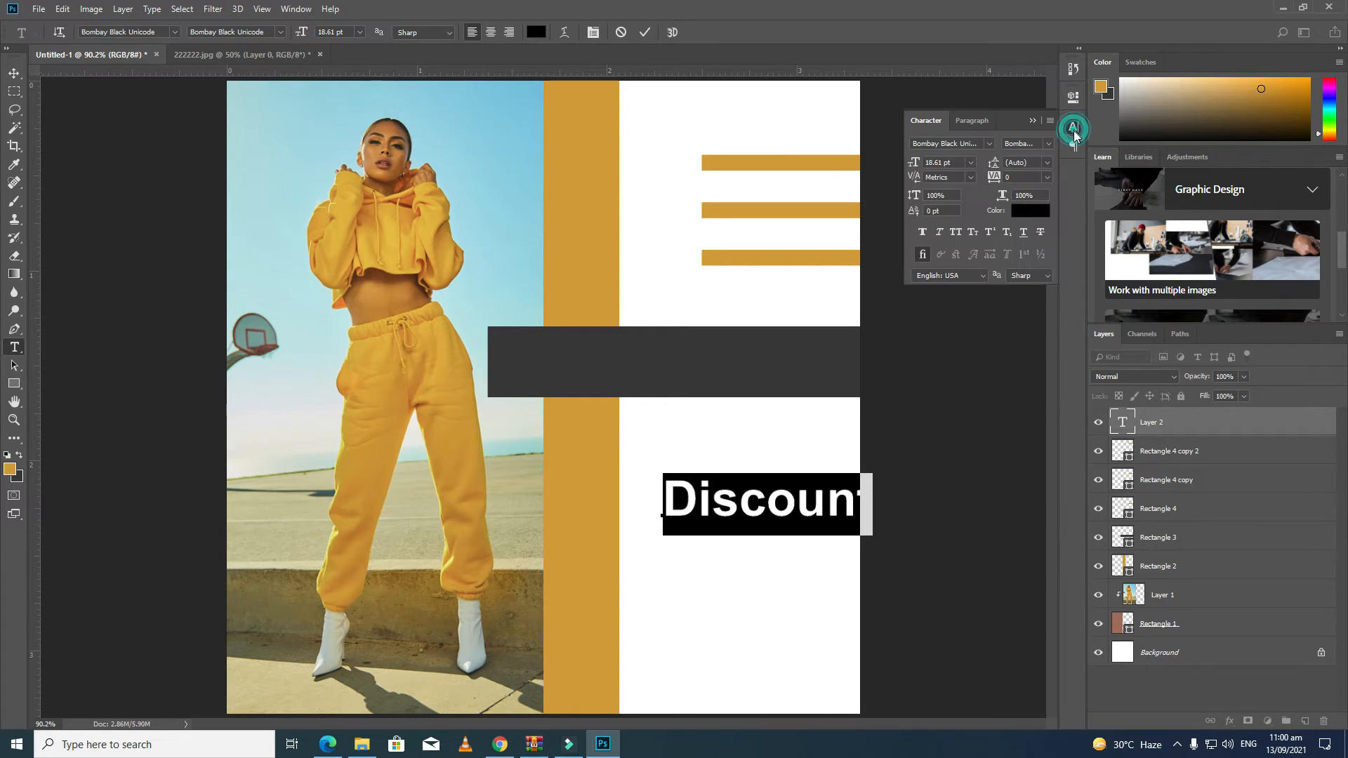
click(958, 231)
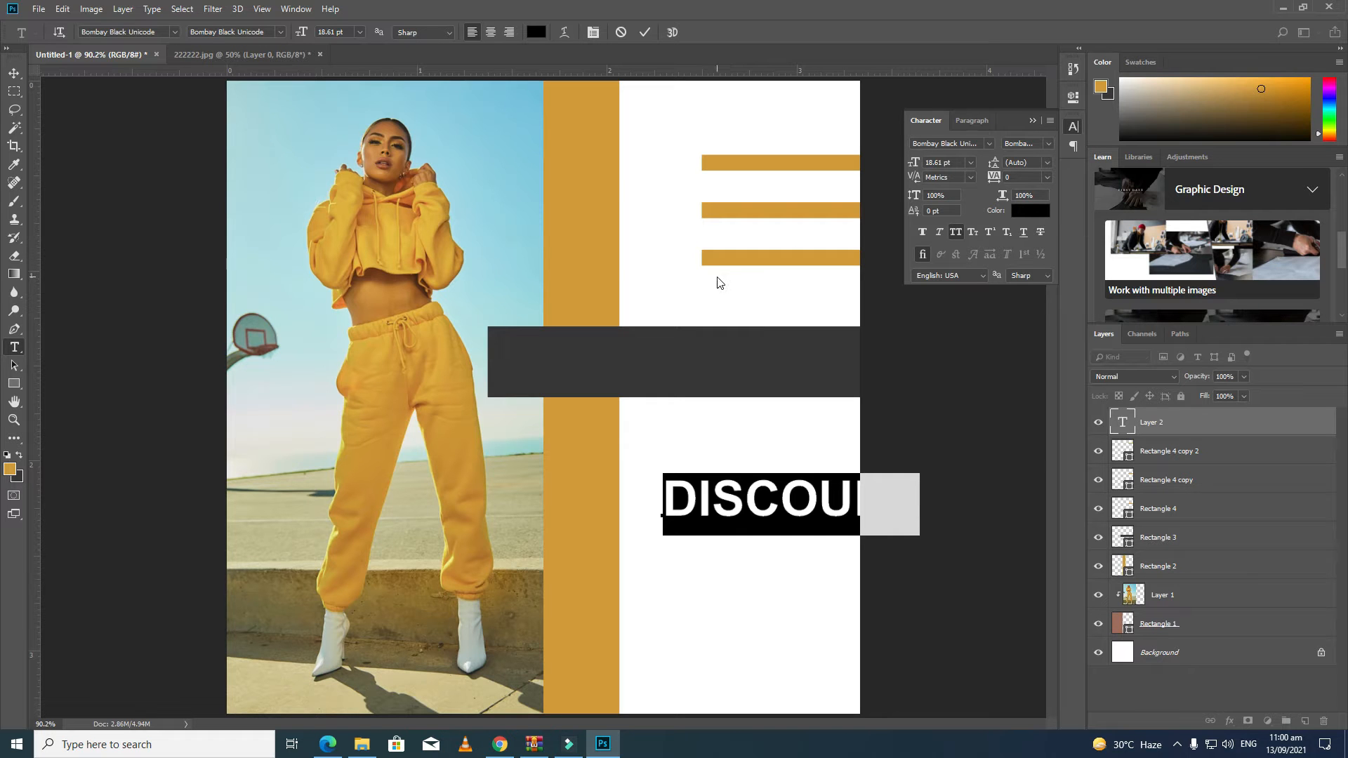
click(14, 73)
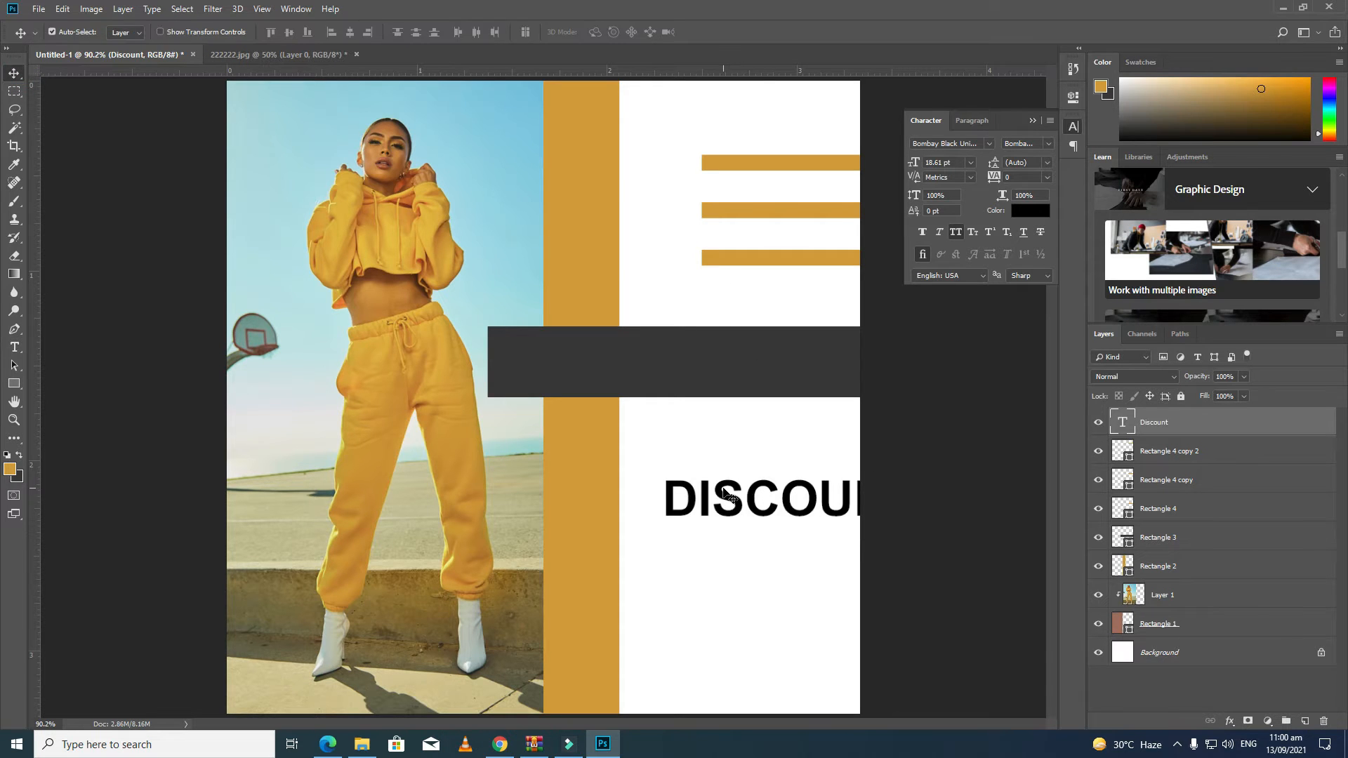
Recolour the whole DISCOUNT text white
double_click(725, 493)
key(ctrl+a)
click(1030, 210)
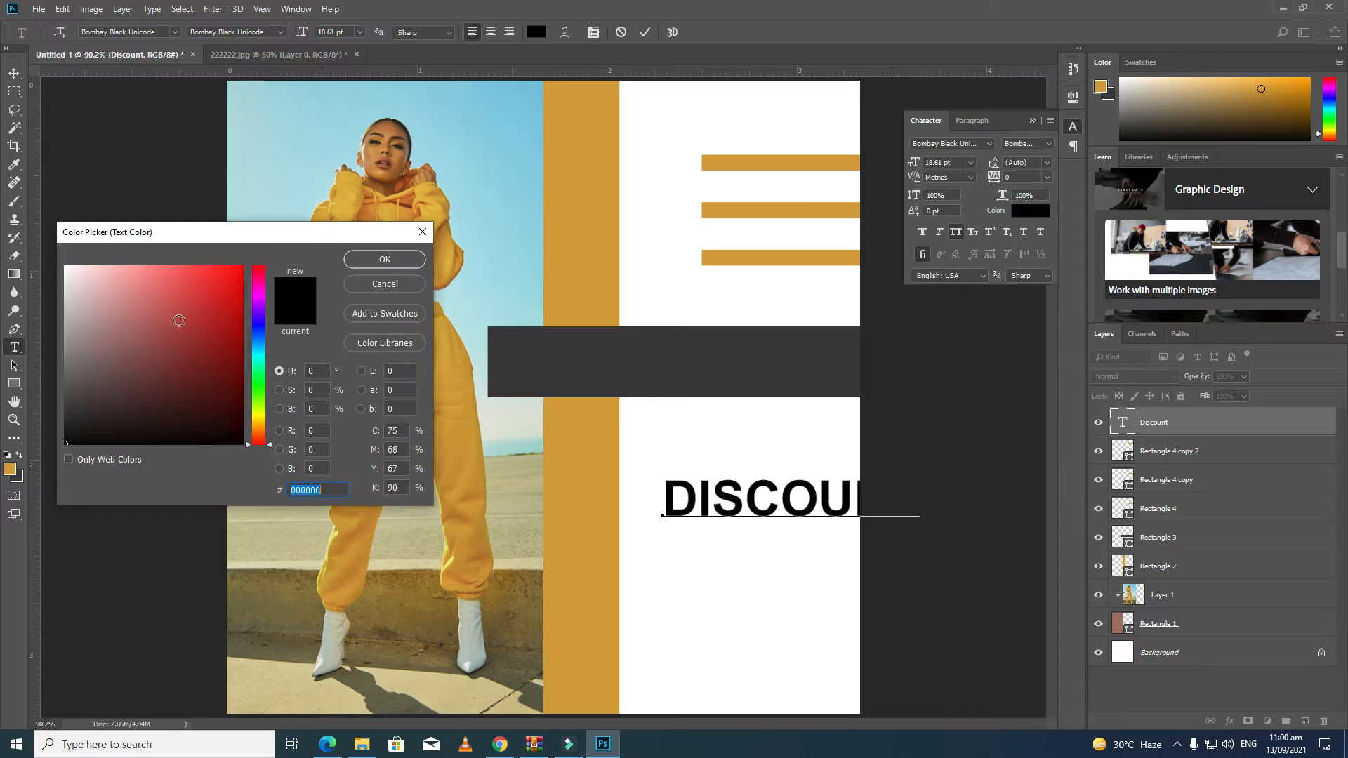
drag(178, 320, 79, 214)
click(384, 260)
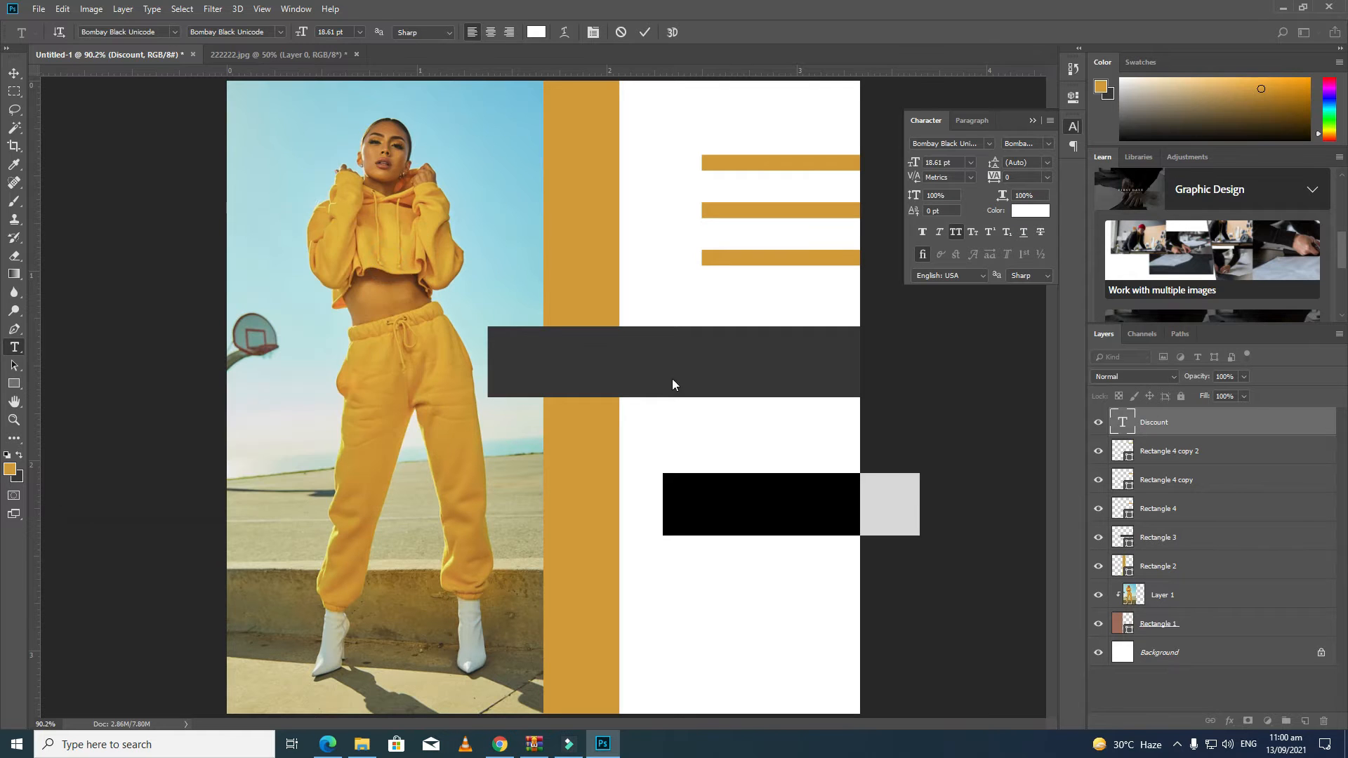
Move the DISCOUNT text onto the dark grey bar and enlarge it to 21.44 pt
drag(748, 512, 620, 365)
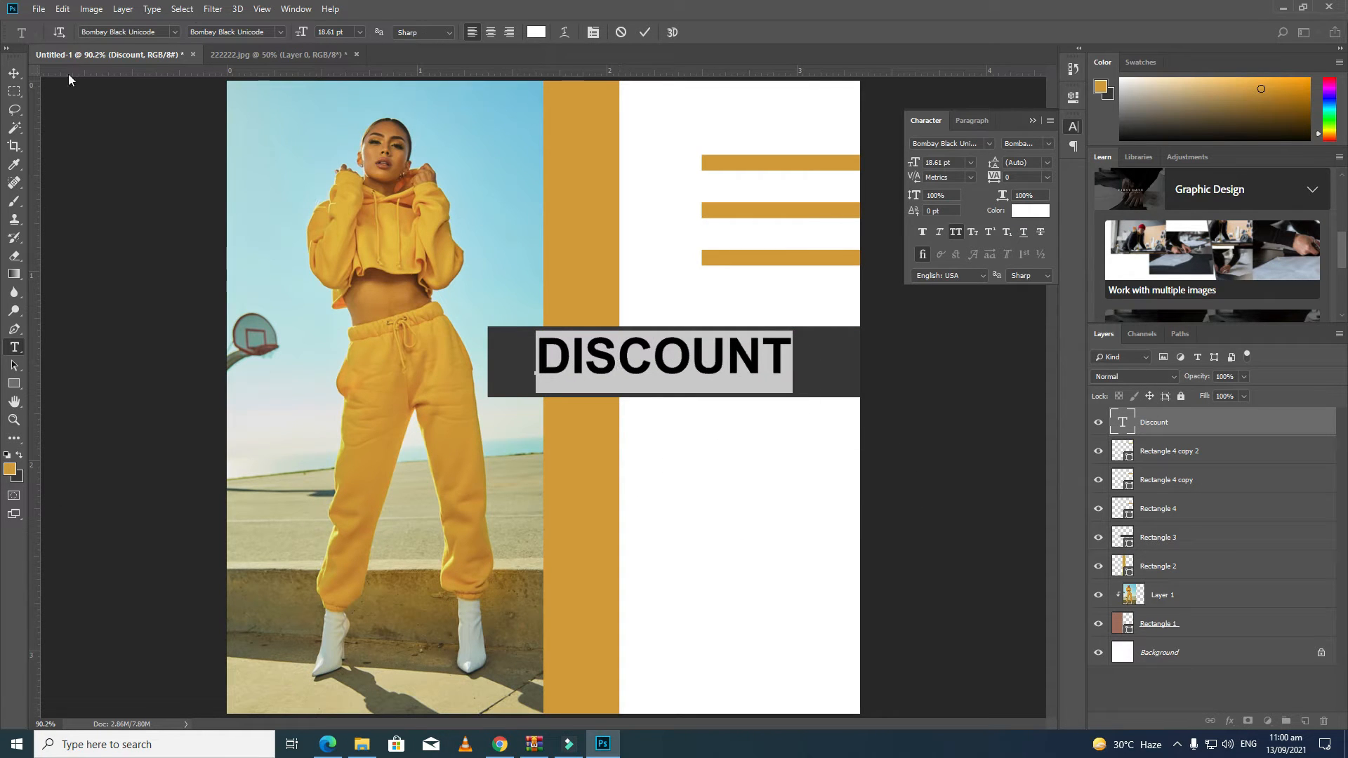
click(14, 73)
click(689, 367)
drag(688, 366, 658, 371)
drag(764, 330, 803, 328)
key(Return)
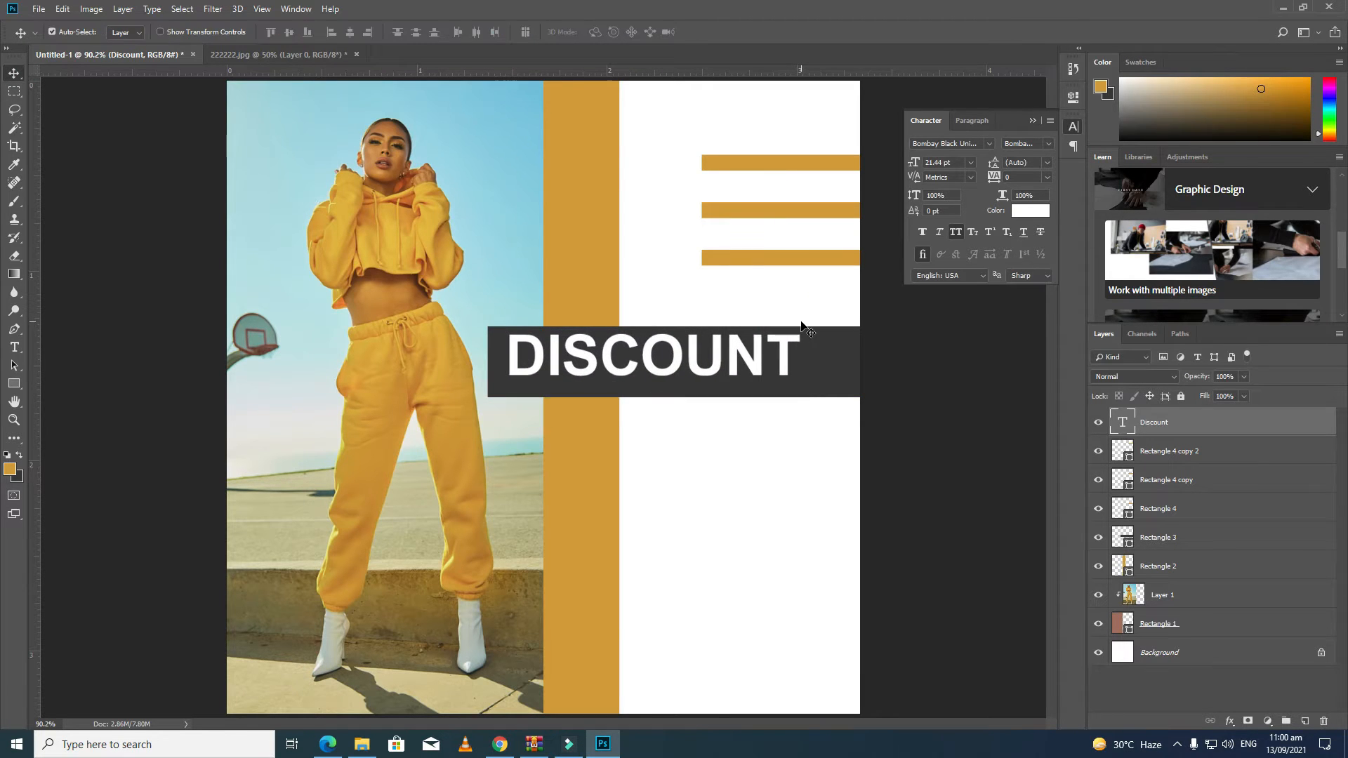
Align the DISCOUNT text and the dark grey bar on their vertical centres, then clear the selection
shift+click(826, 369)
click(289, 35)
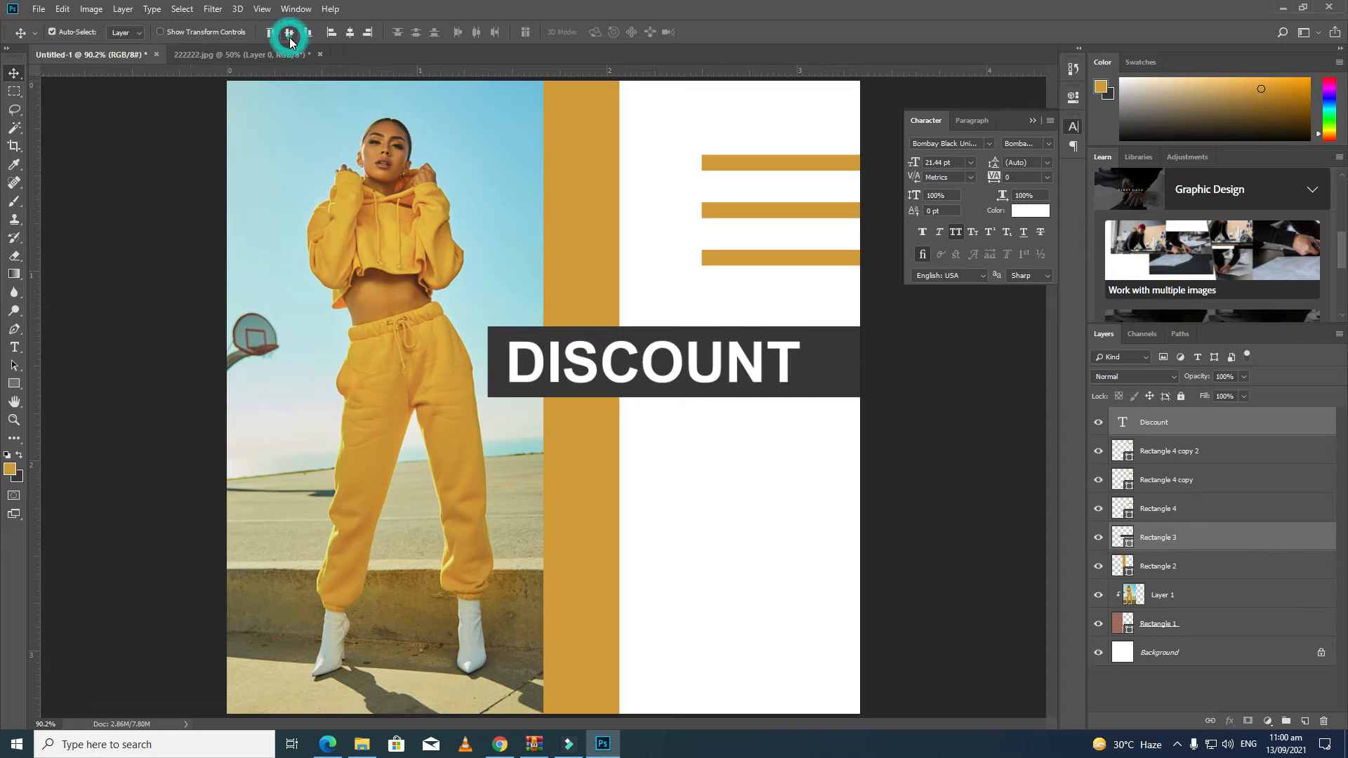
click(827, 541)
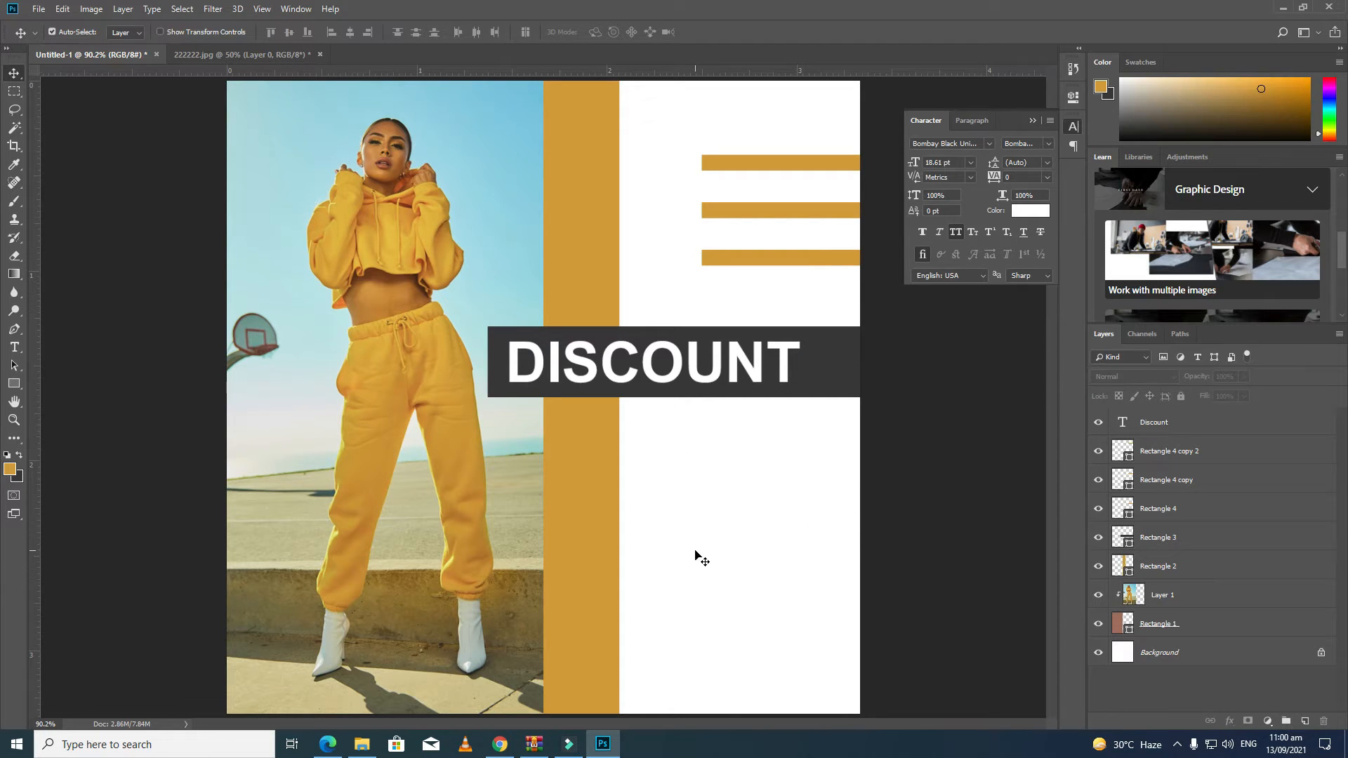
Add the text "UP to 50% off" below the dark bar and colour it with the dark grey swatch
key(t)
click(678, 467)
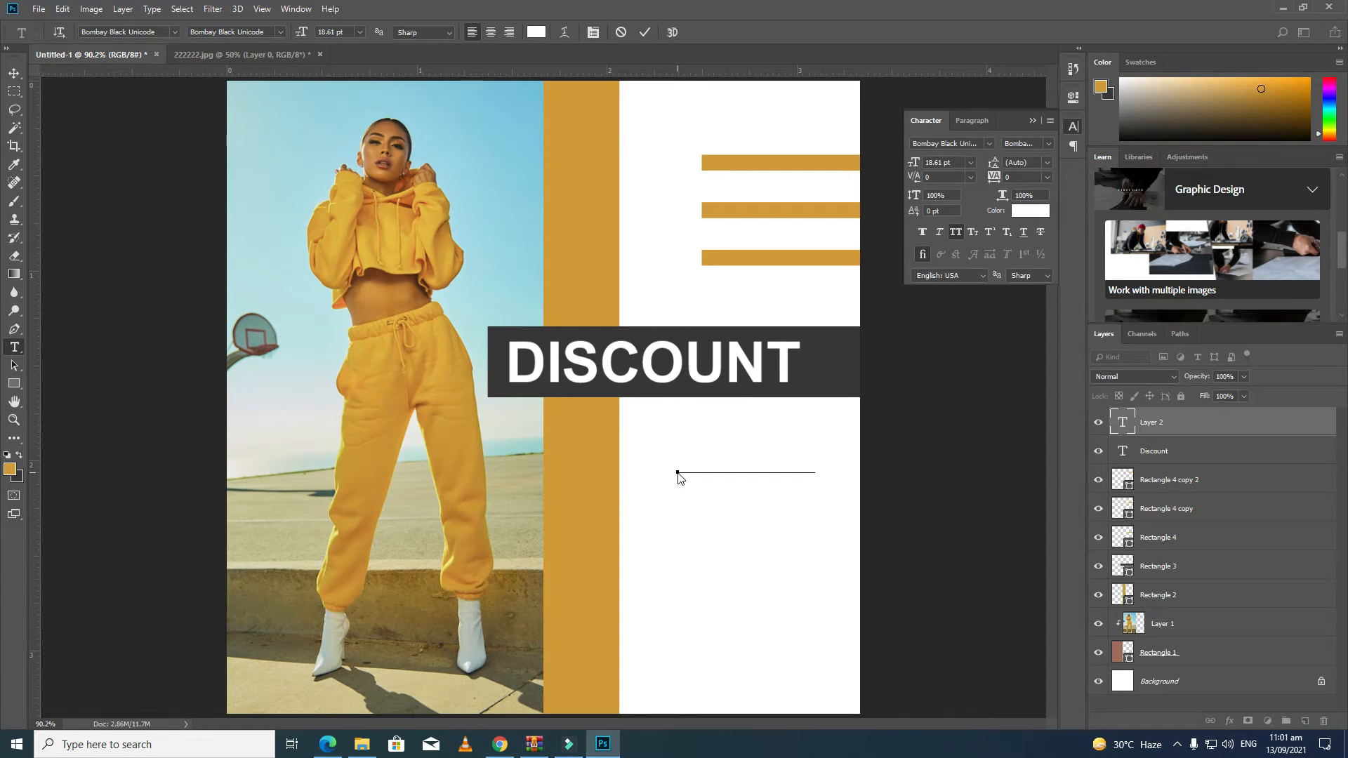
text(New Co)
key(ctrl+a)
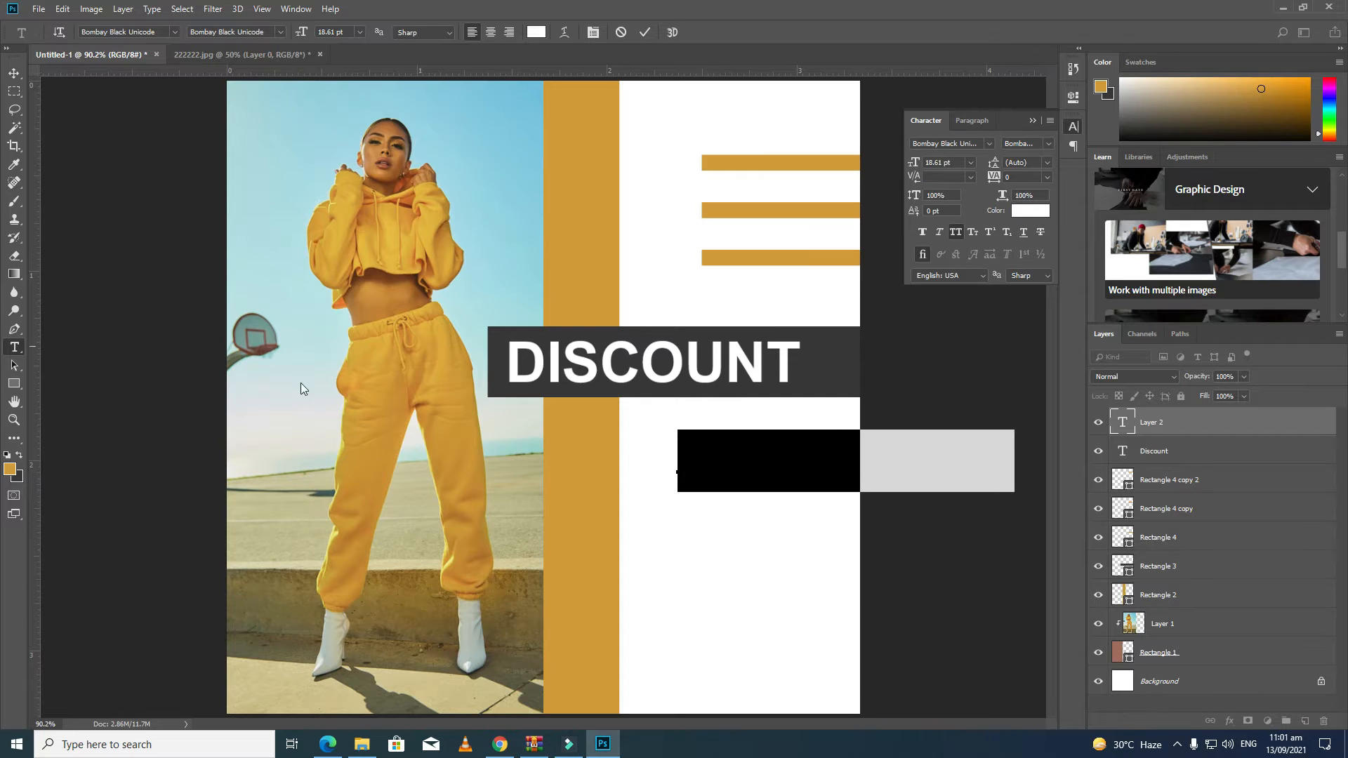
click(17, 457)
Move the "UP to 50% off" text directly beneath the dark grey bar and scale it down to 15.53 pt
click(14, 73)
drag(766, 428, 596, 423)
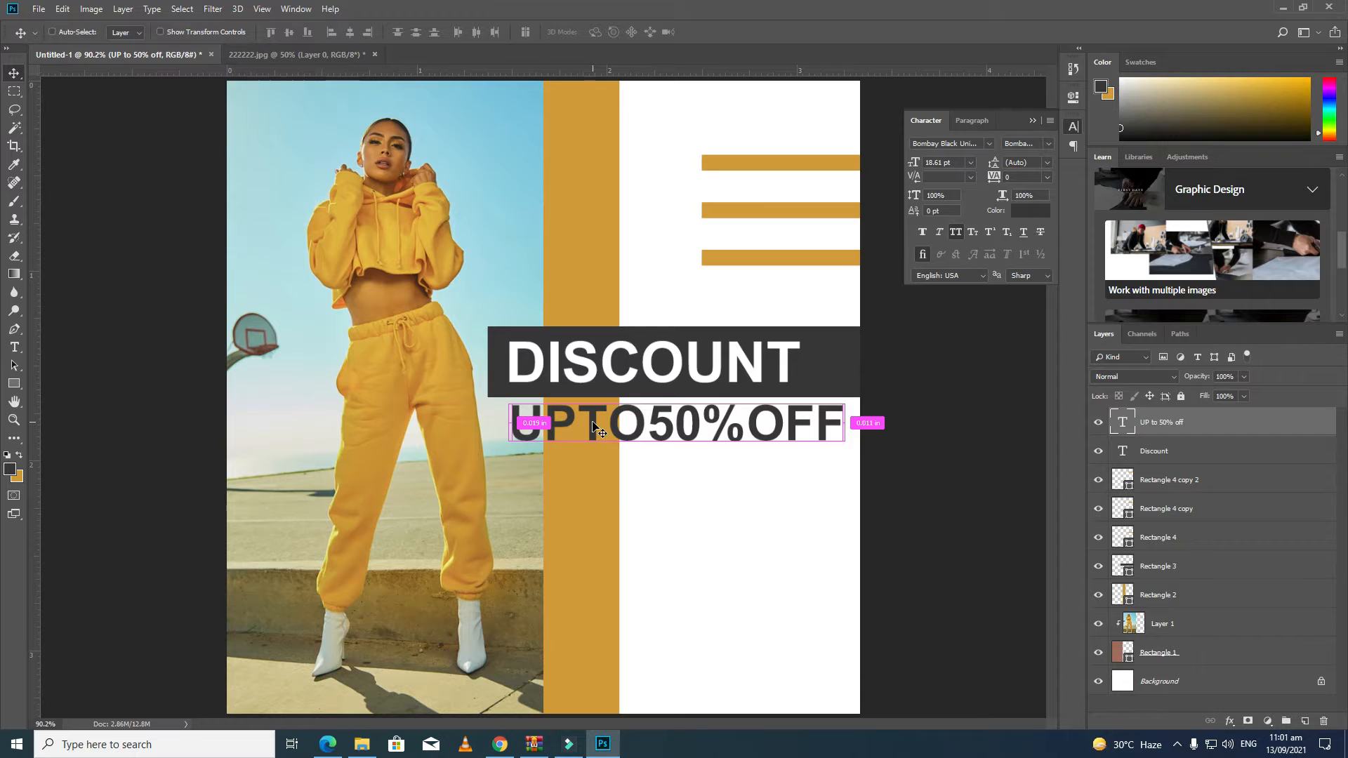
key(ctrl+t)
drag(508, 458, 542, 427)
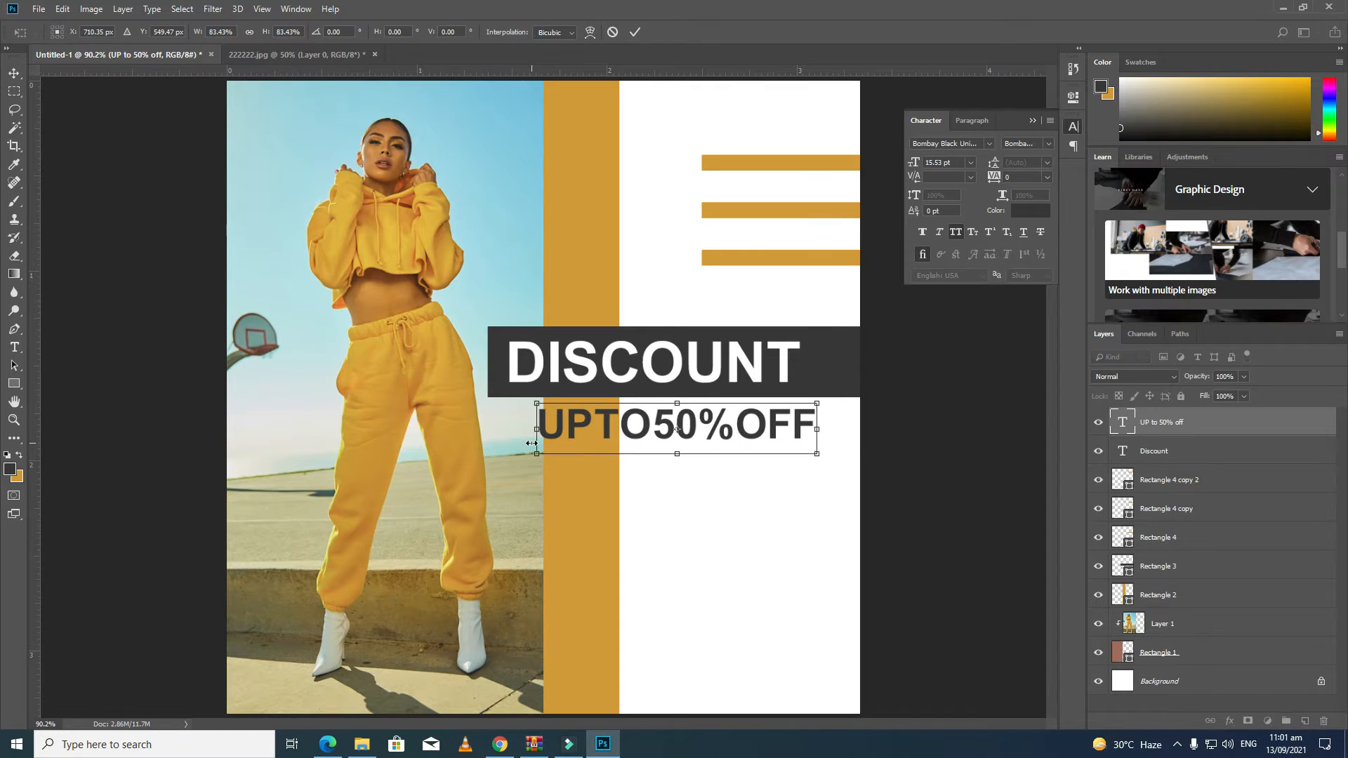
key(Return)
Align the "UP to 50% off" text and the dark grey bar on their horizontal centres, and clear the selection
shift+click(824, 397)
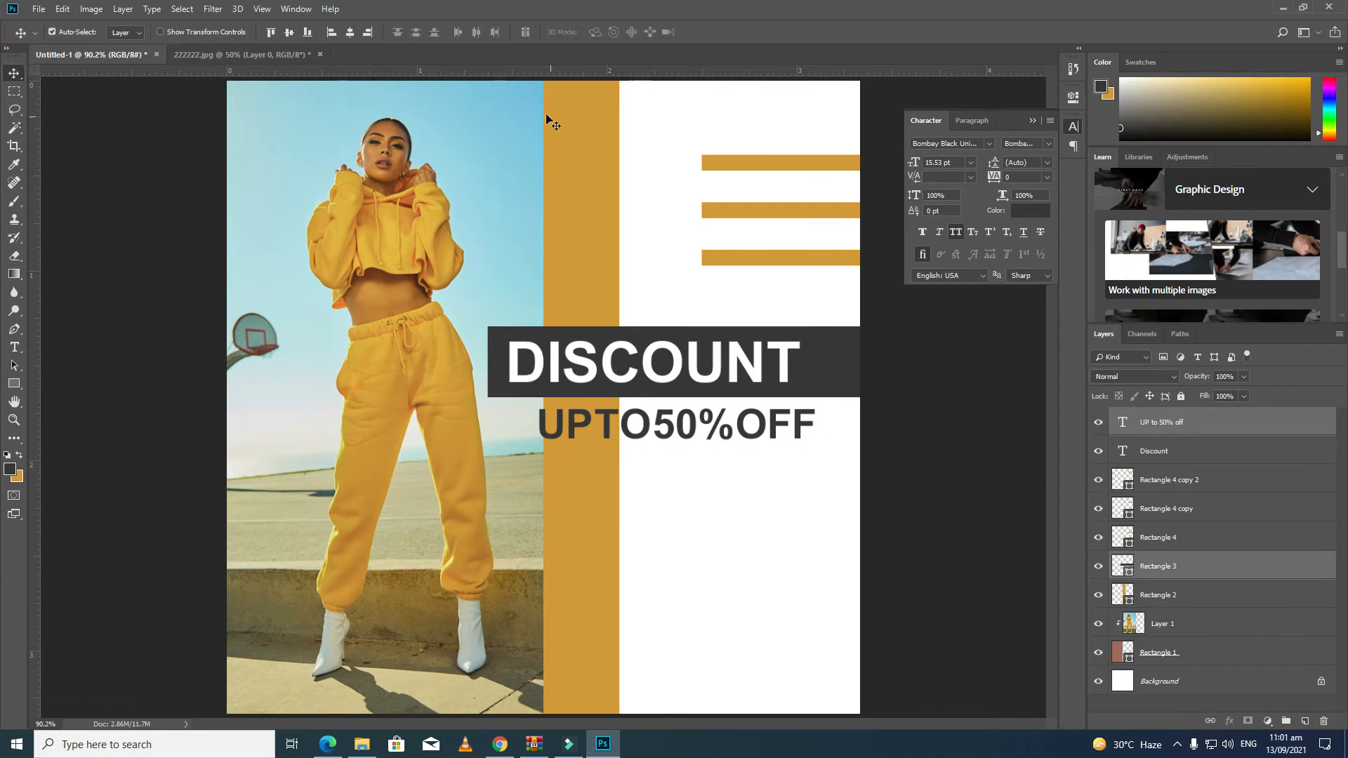
click(349, 33)
click(725, 493)
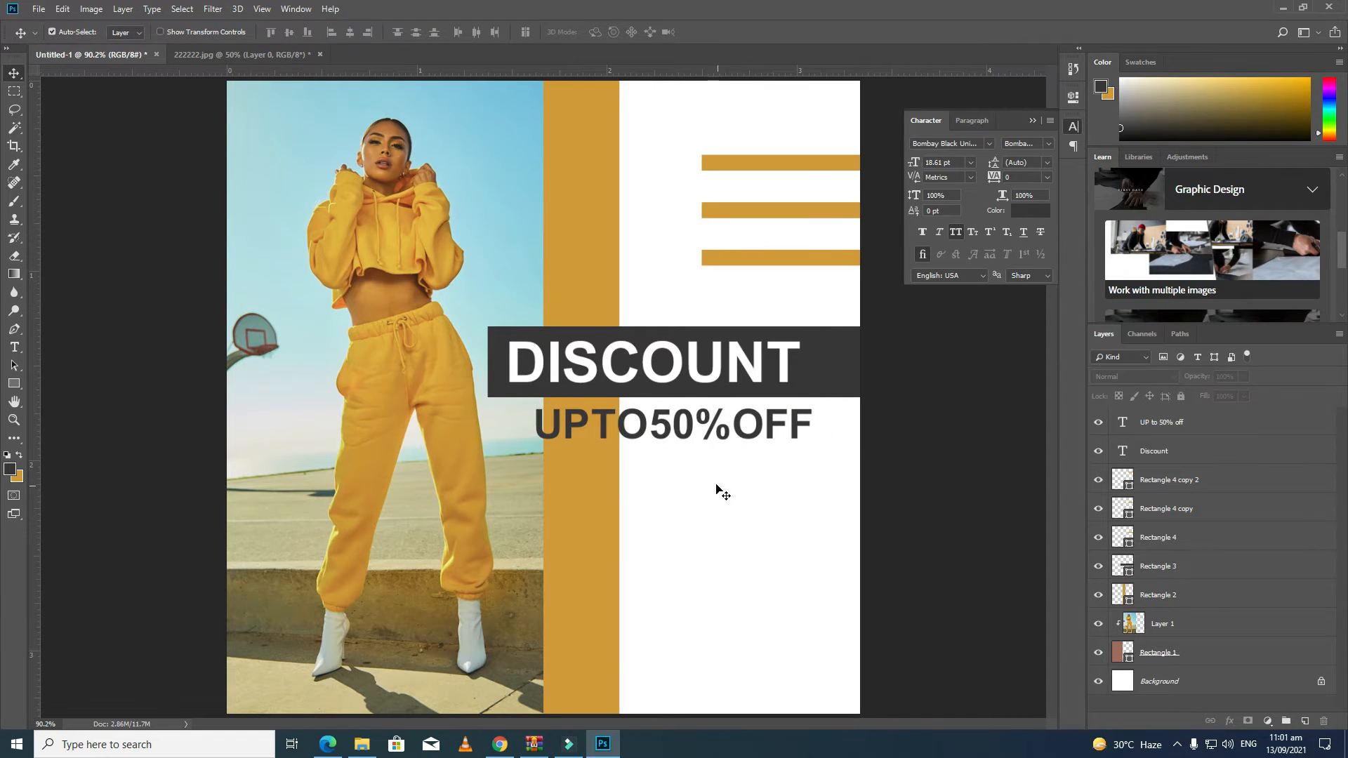
Select the words "UP to" in the line below DISCOUNT and preview fonts matching "mon", including Garamond Regular, Garamond Italic and Monotype Corsiva
key(t)
drag(650, 424, 488, 430)
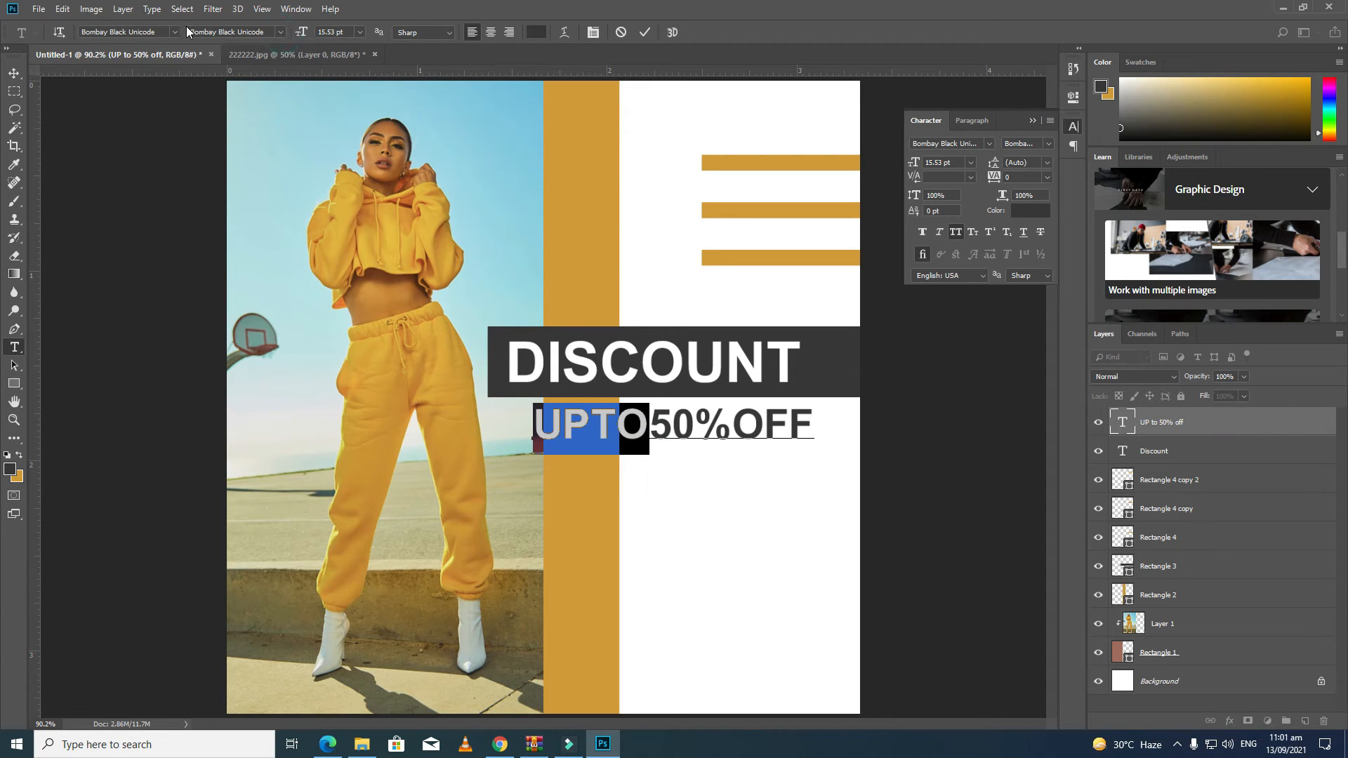
text(mon)
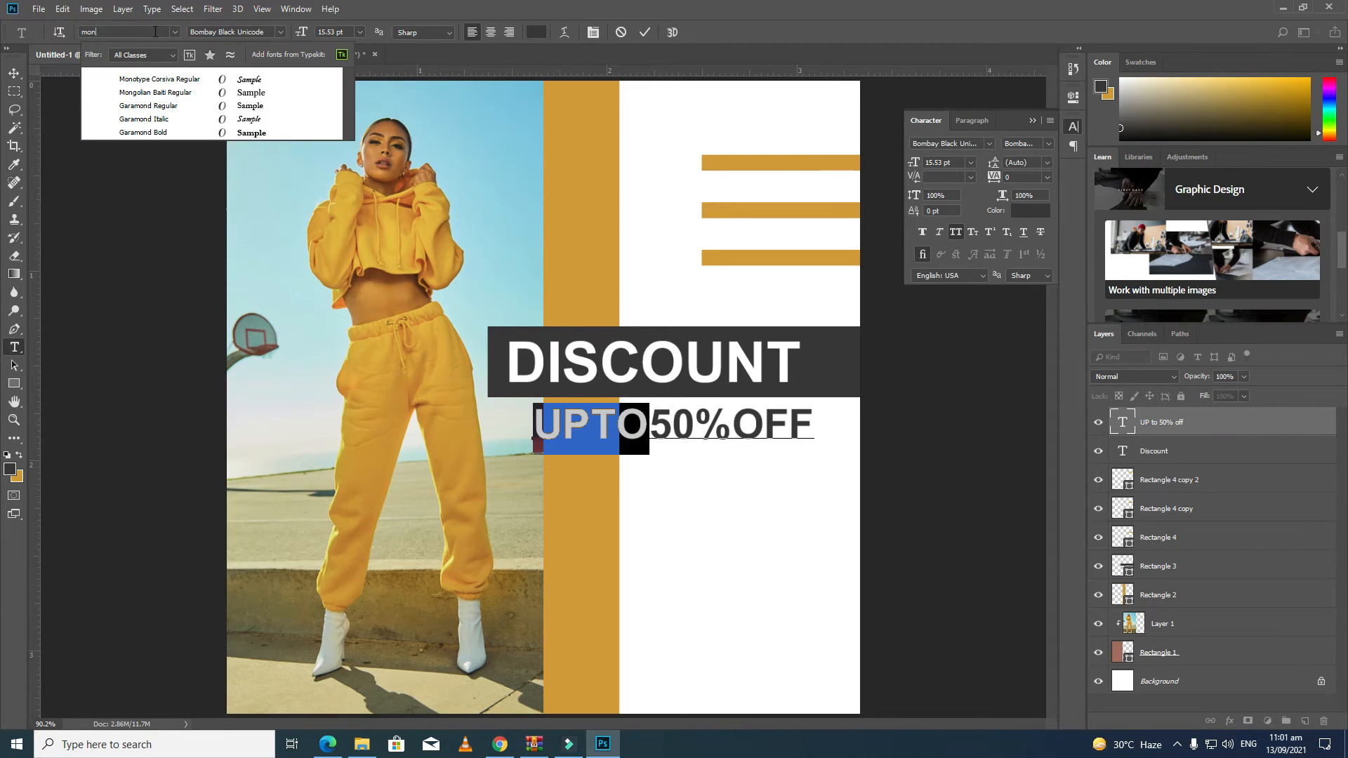
key(BackSpace)
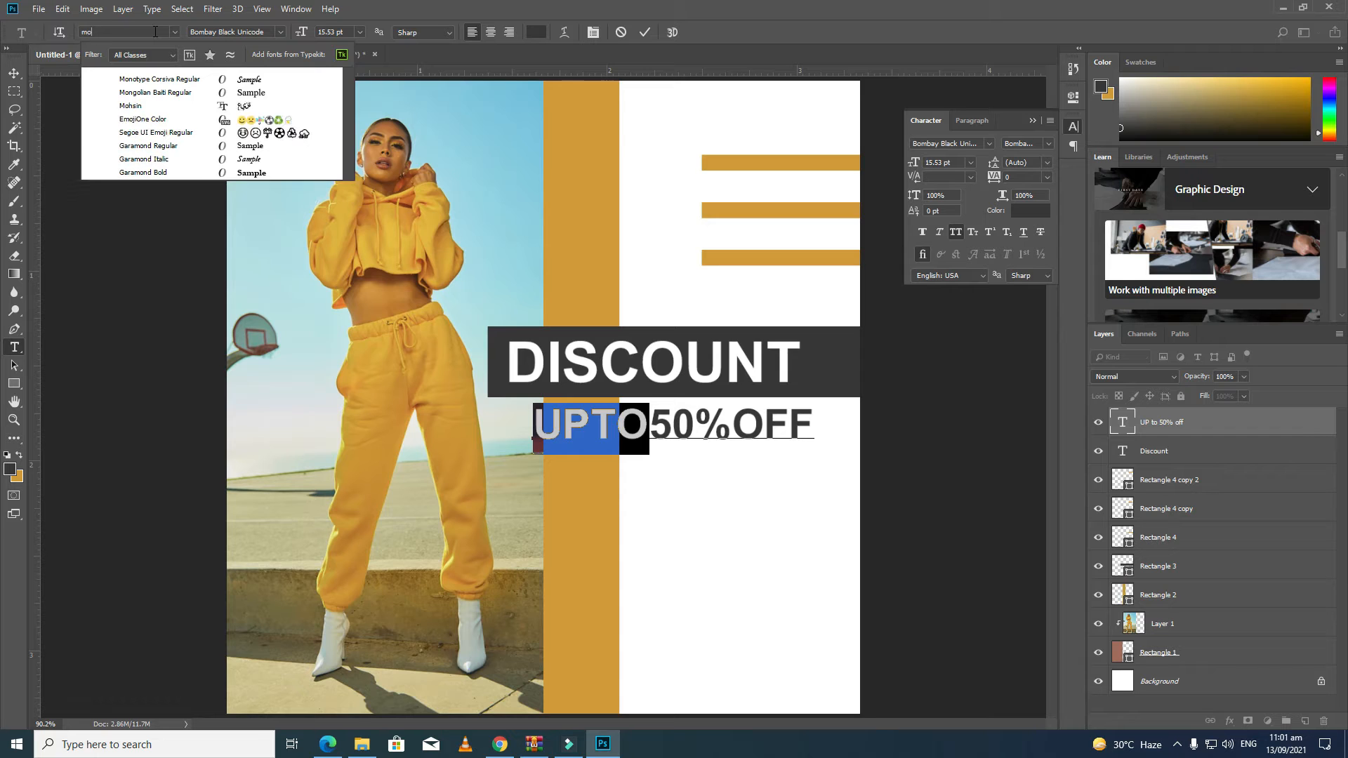
text(n)
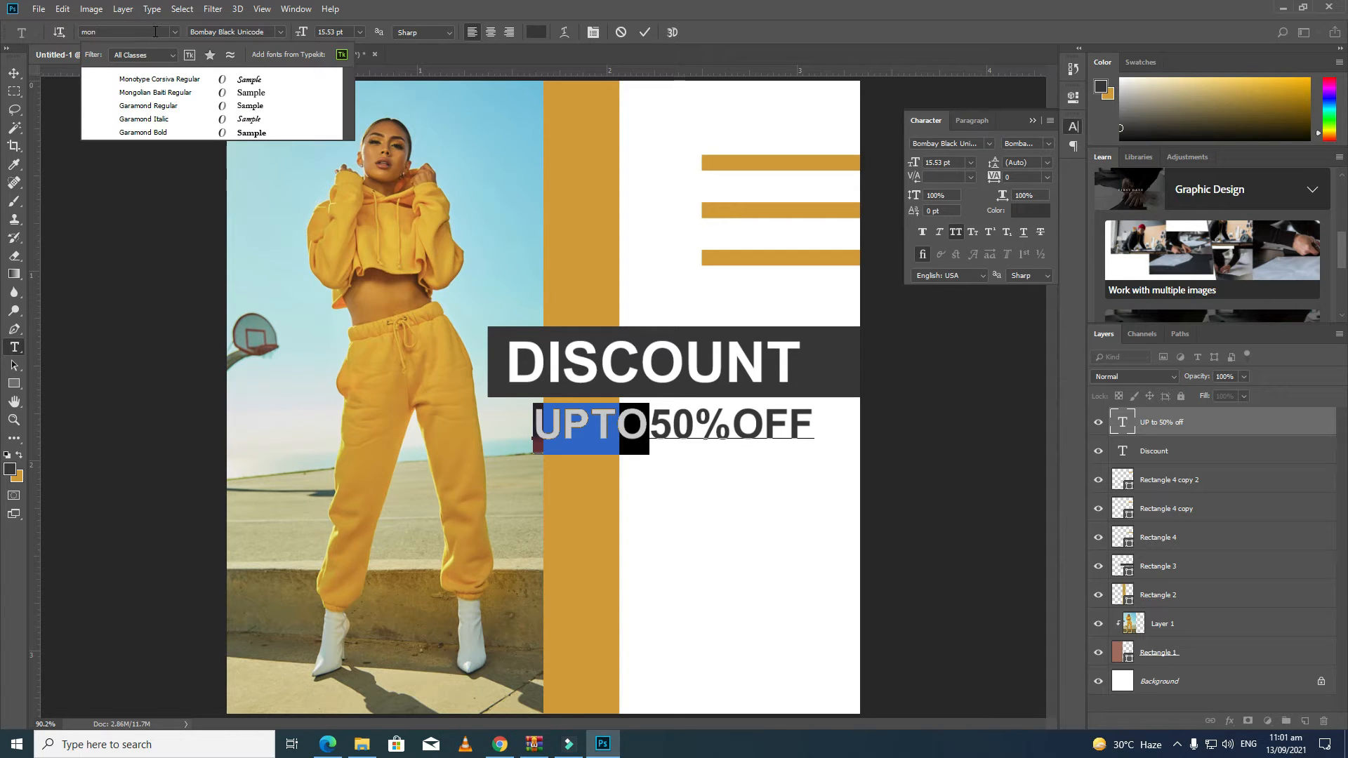
key(Down)
key(Down)
key(Down)
key(Down)
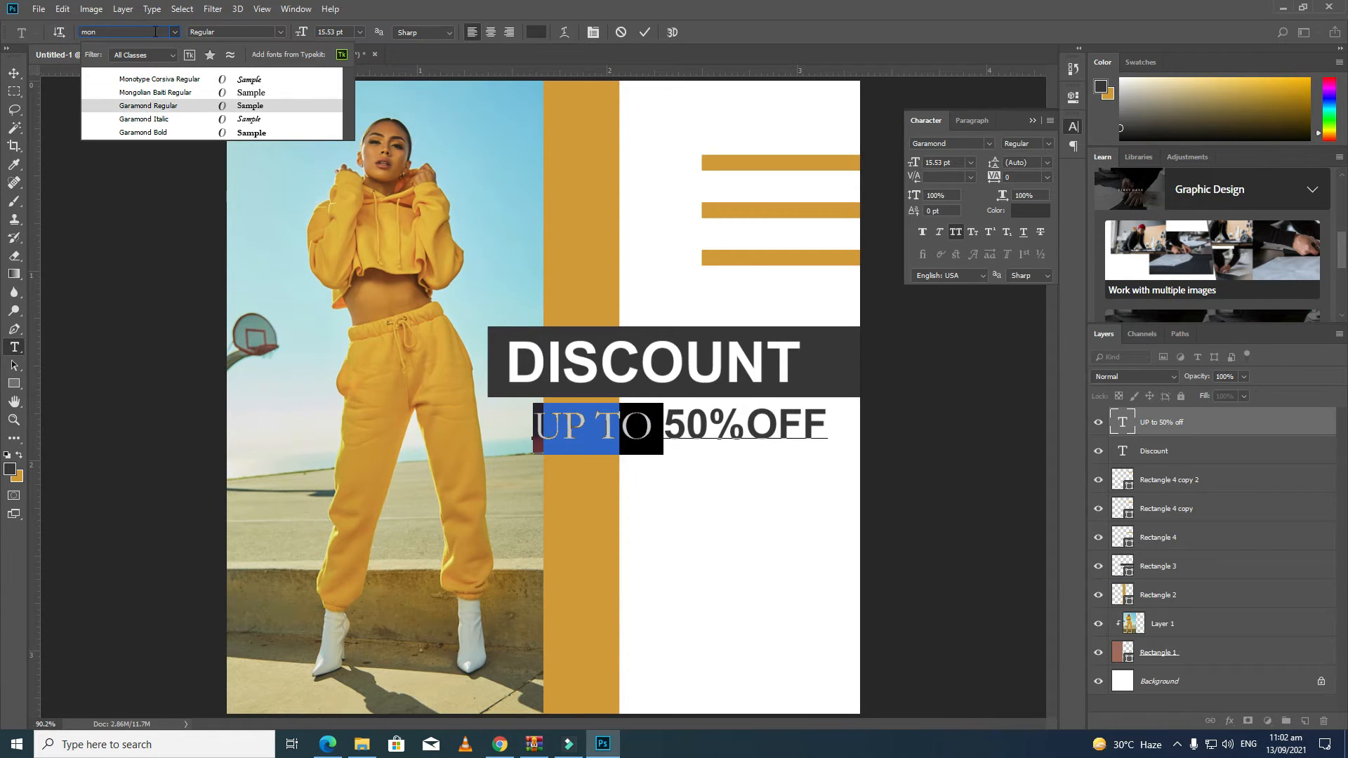
key(Down)
key(Up)
key(Up)
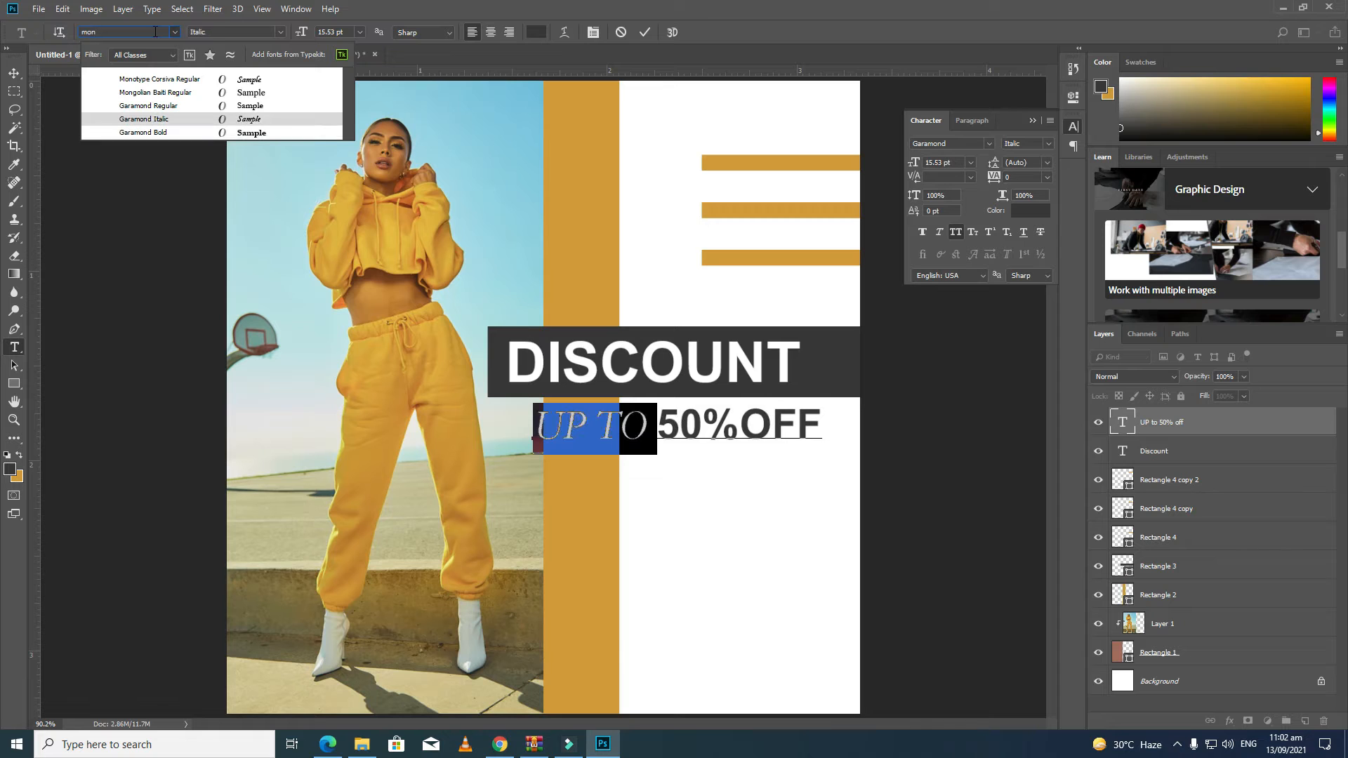
key(Up)
key(Up)
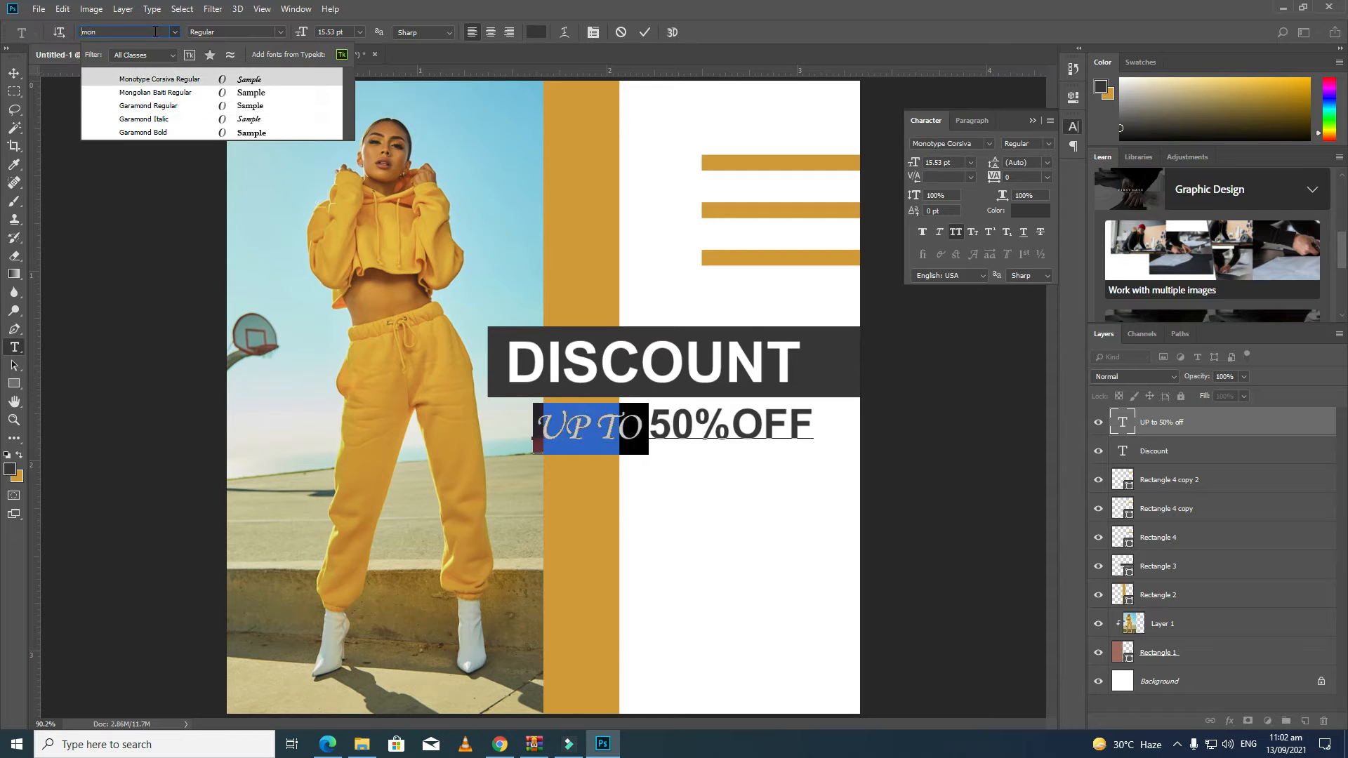
Clear the font search and preview the fonts of the full list one by one on the selected words "UP to"
key(BackSpace)
key(BackSpace)
key(BackSpace)
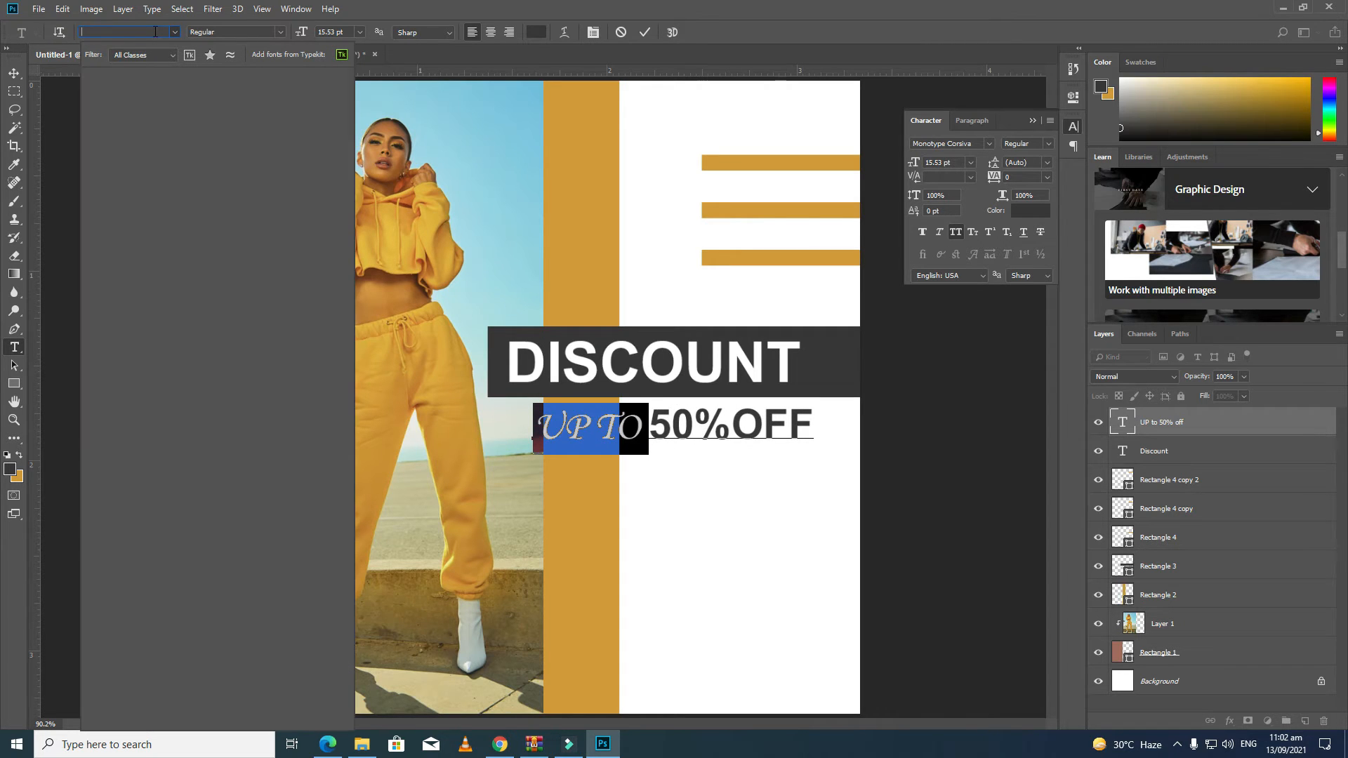
key(Down)
key(Down)
key(Down)
key(Down)
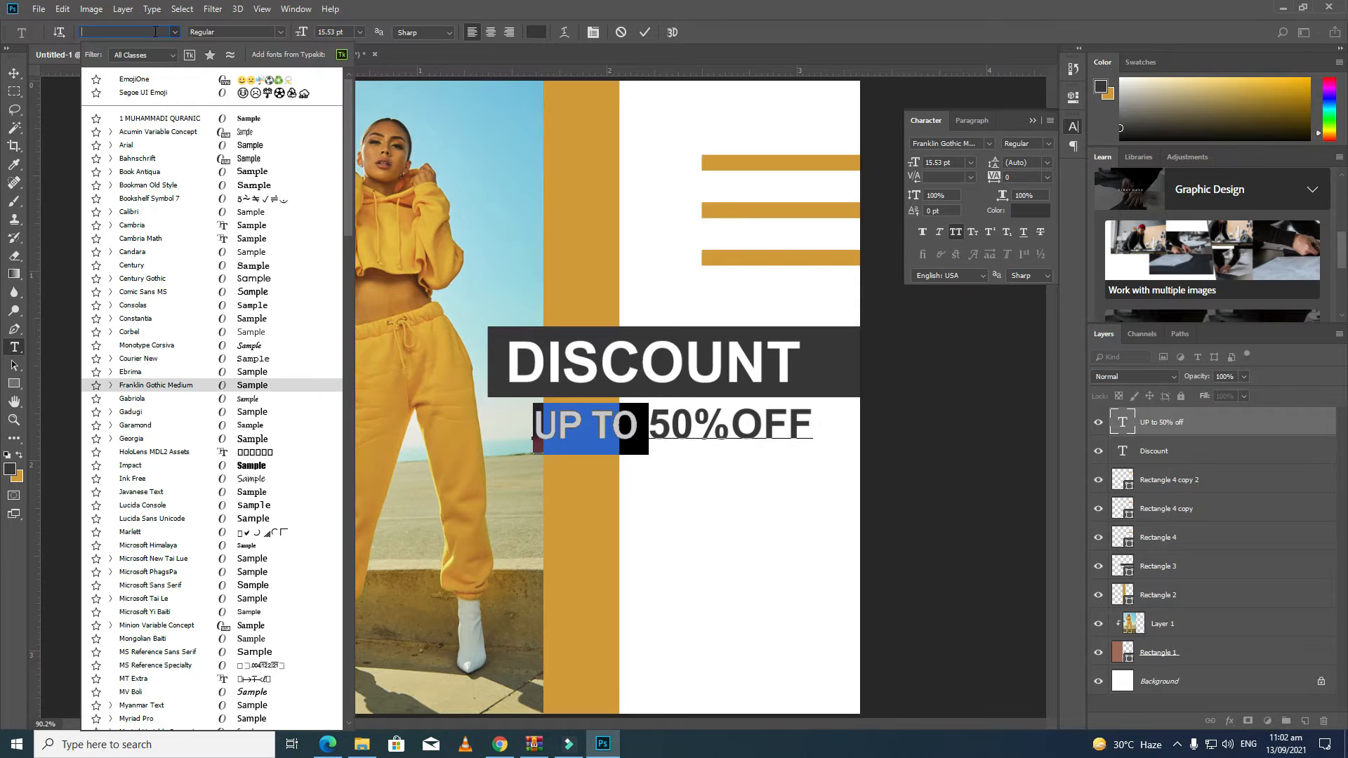
key(Down)
key(Down)
key(Down)
key(Down)
key(Down)
key(Down)
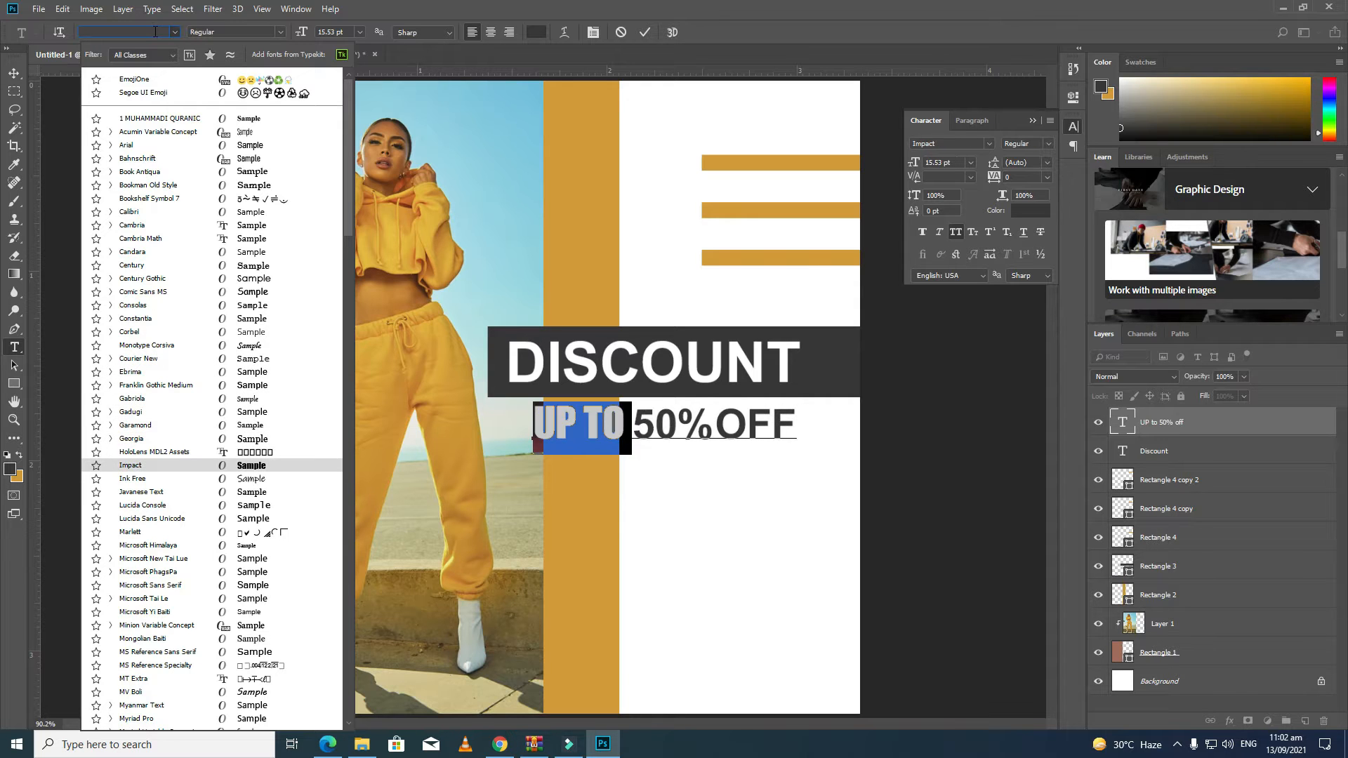
key(Down)
key(Down)
key(Down)
key(Down)
key(Down)
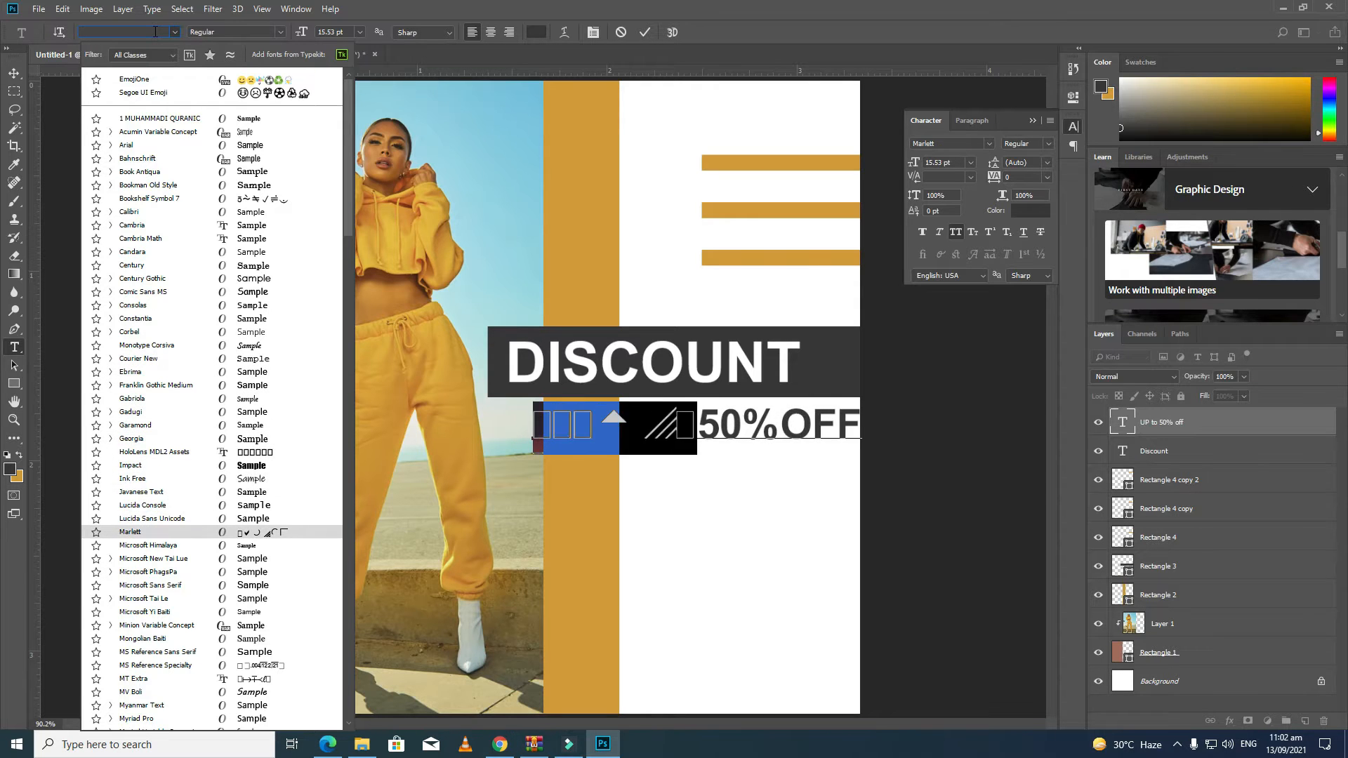
key(Down)
key(Down)
key(Down)
key(Down)
key(Down)
key(Down)
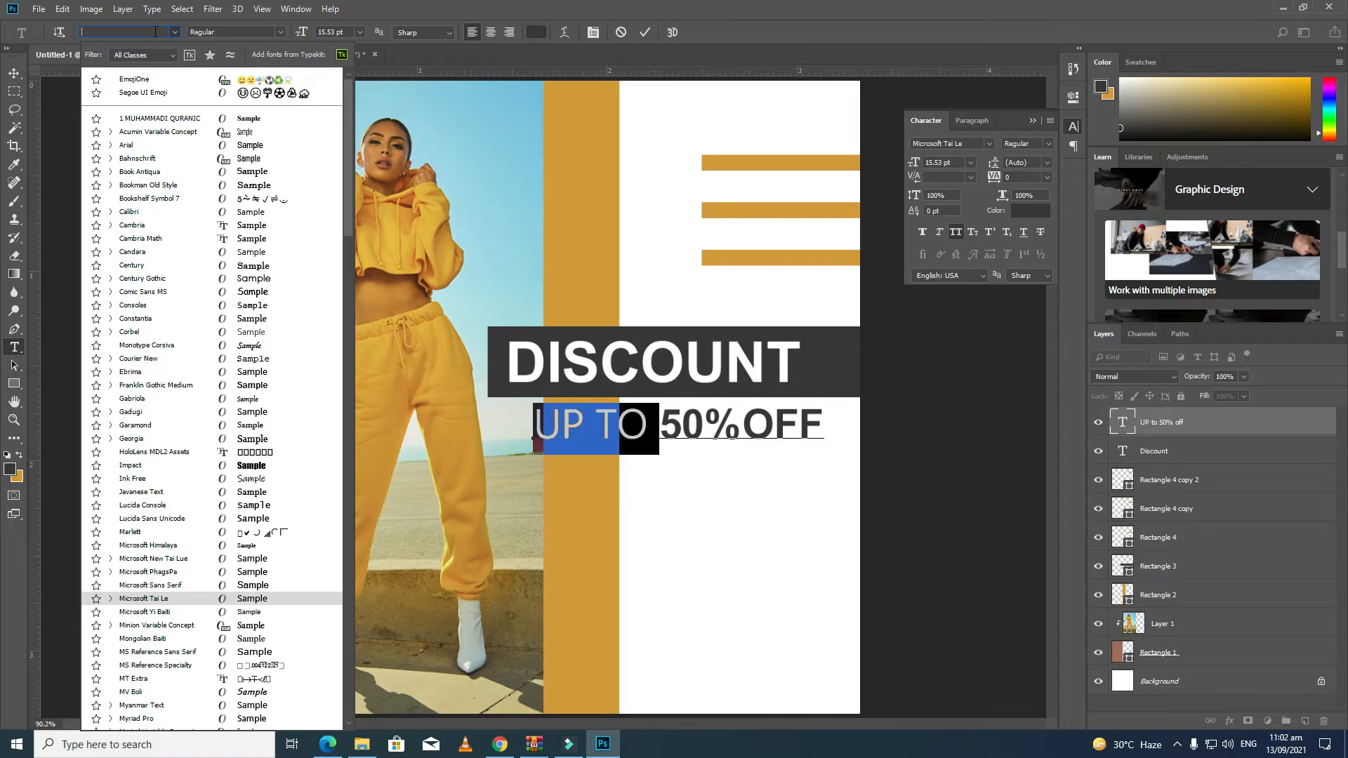
key(Down)
key(Down)
key(Down)
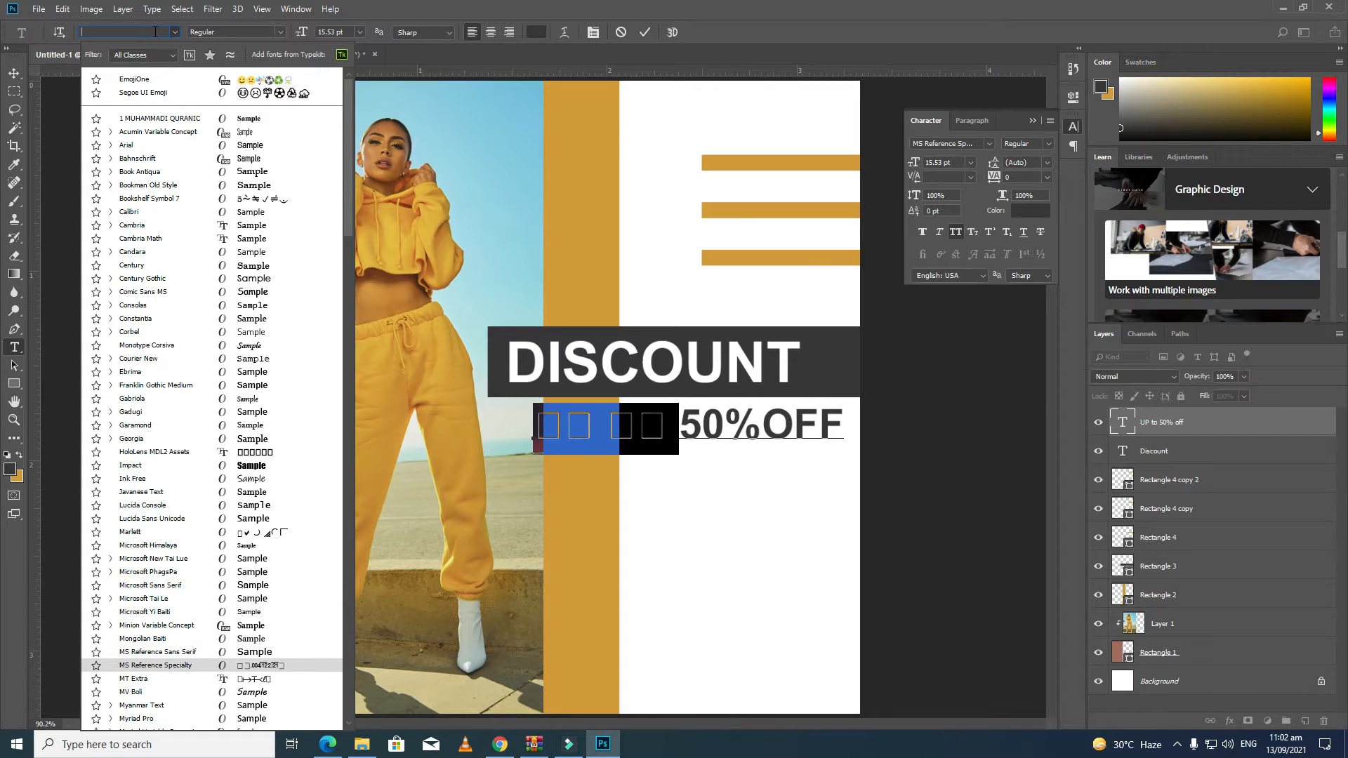
key(Down)
key(Down)
key(Down)
key(Down)
key(Down)
key(Down)
key(Down)
key(Down)
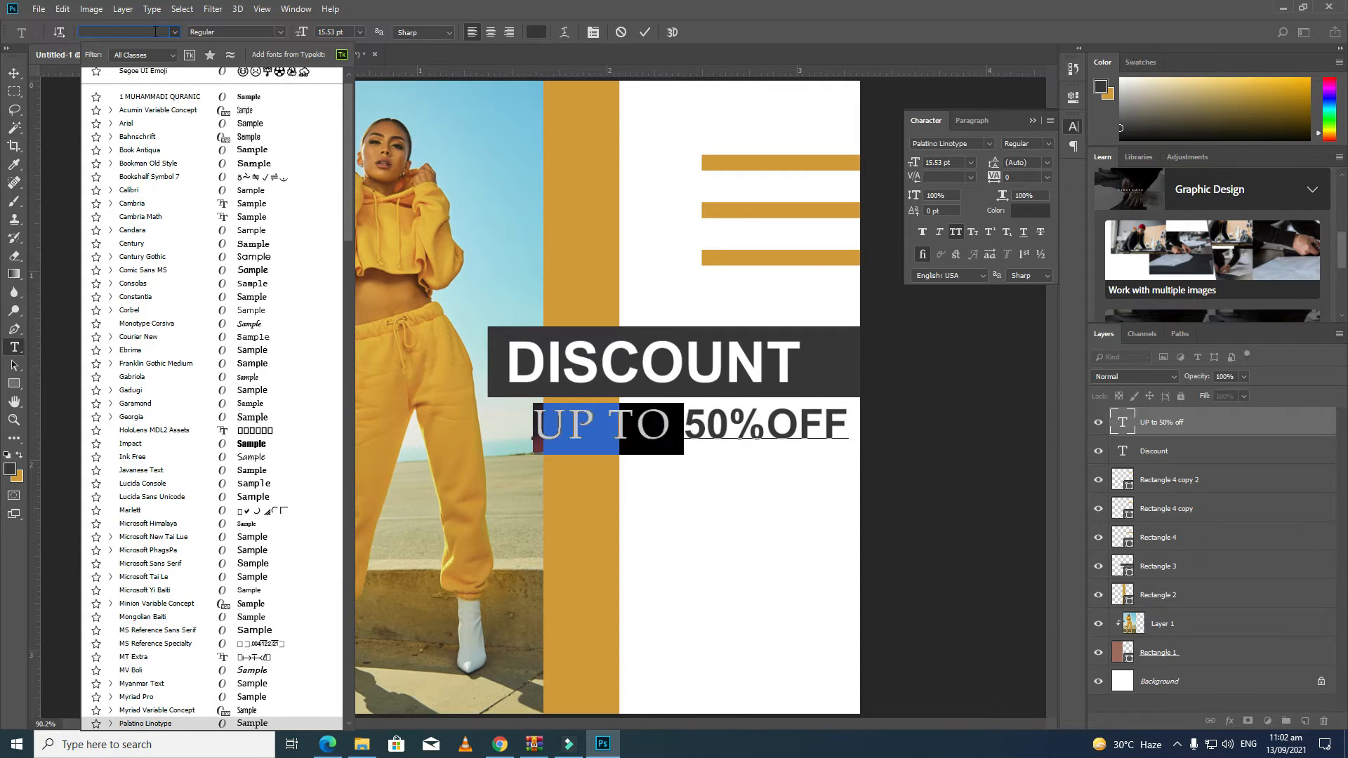
key(Down)
key(Down)
key(Down)
key(Down)
key(Down)
key(Down)
key(Down)
key(Down)
key(Down)
key(Down)
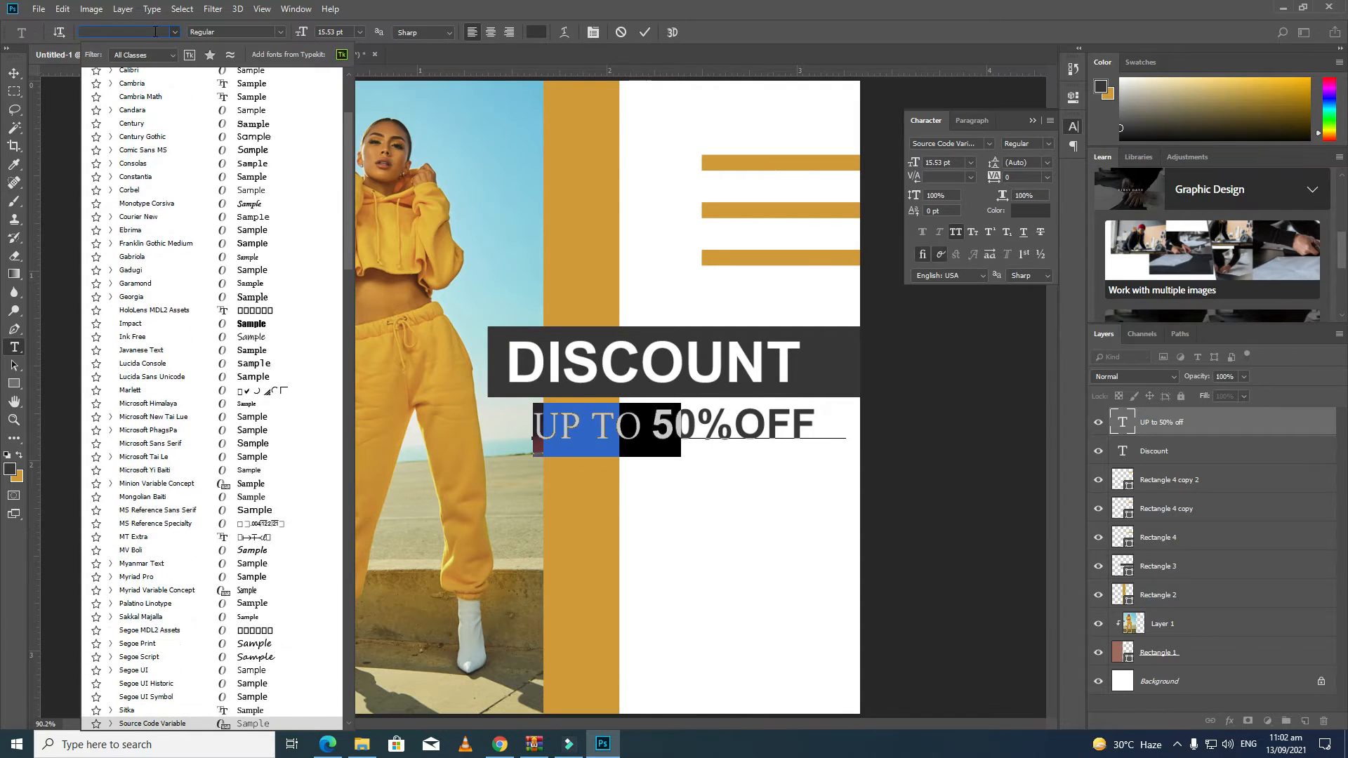
key(Down)
key(Down)
key(Down)
key(Down)
key(Down)
key(Down)
key(Down)
key(Down)
key(Down)
key(Down)
key(Down)
key(Down)
key(Down)
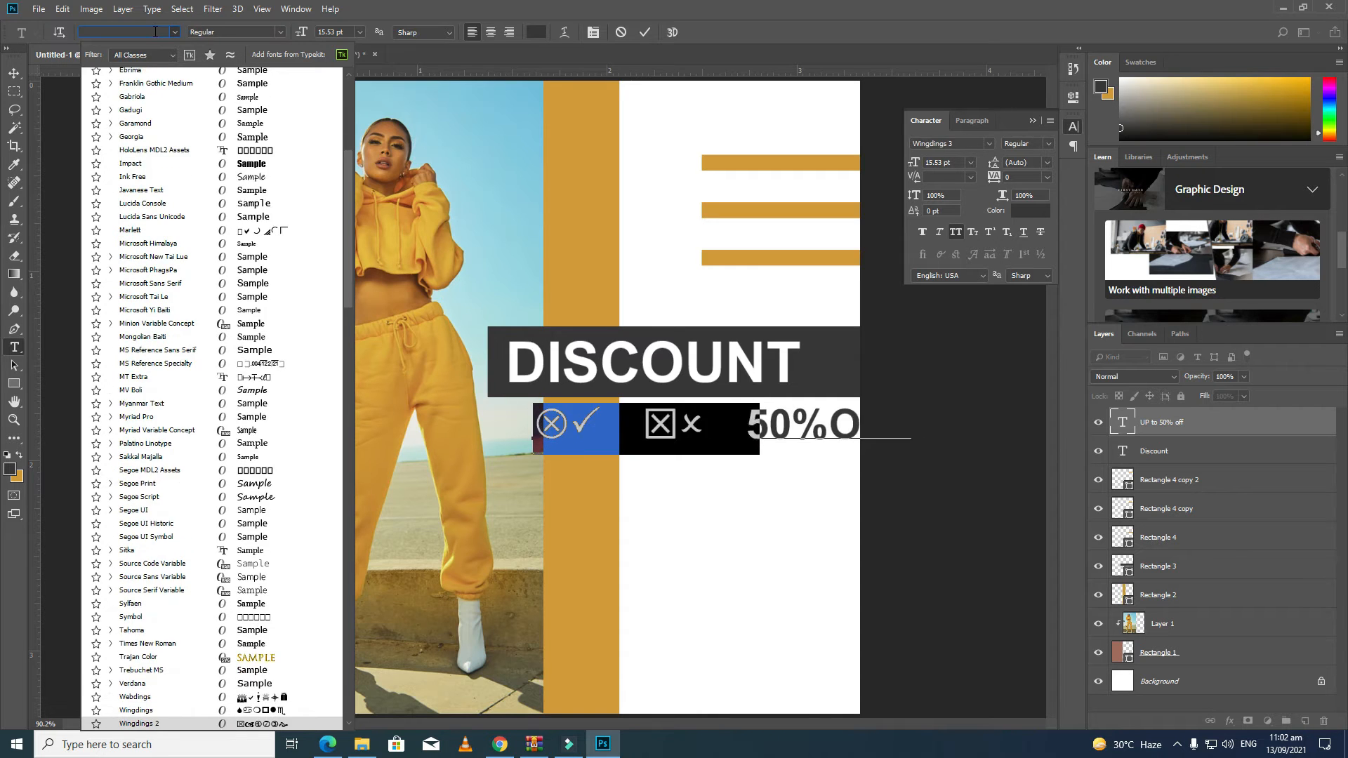
key(Down)
key(Down)
key(Down)
key(Down)
key(Down)
key(Down)
key(Down)
key(Down)
key(Down)
key(Down)
key(Down)
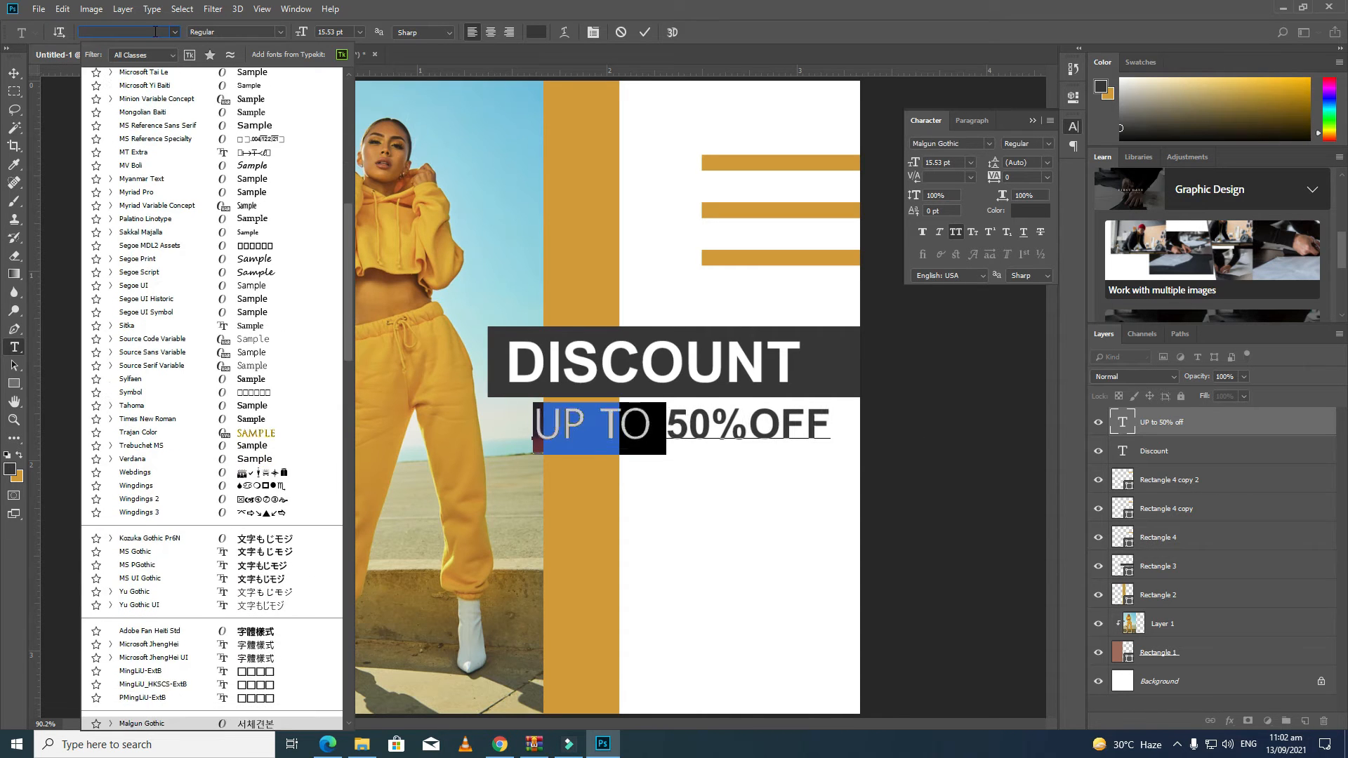
key(Down)
key(Down)
key(Down)
key(Down)
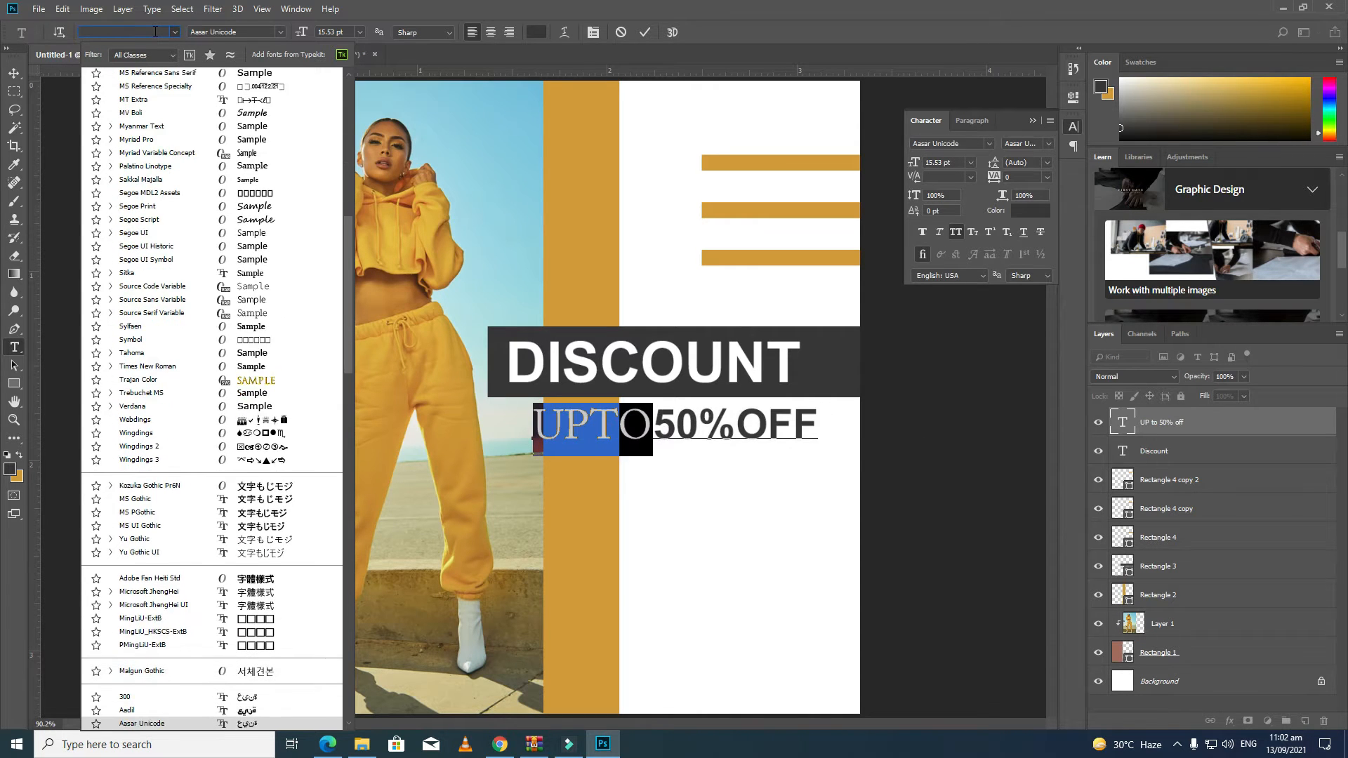
key(Down)
key(Down)
key(Down)
key(Down)
key(Down)
key(Down)
key(Down)
key(Down)
key(Down)
key(Down)
key(Down)
key(Down)
key(Down)
key(Down)
key(Down)
key(Down)
key(Down)
key(Down)
key(Down)
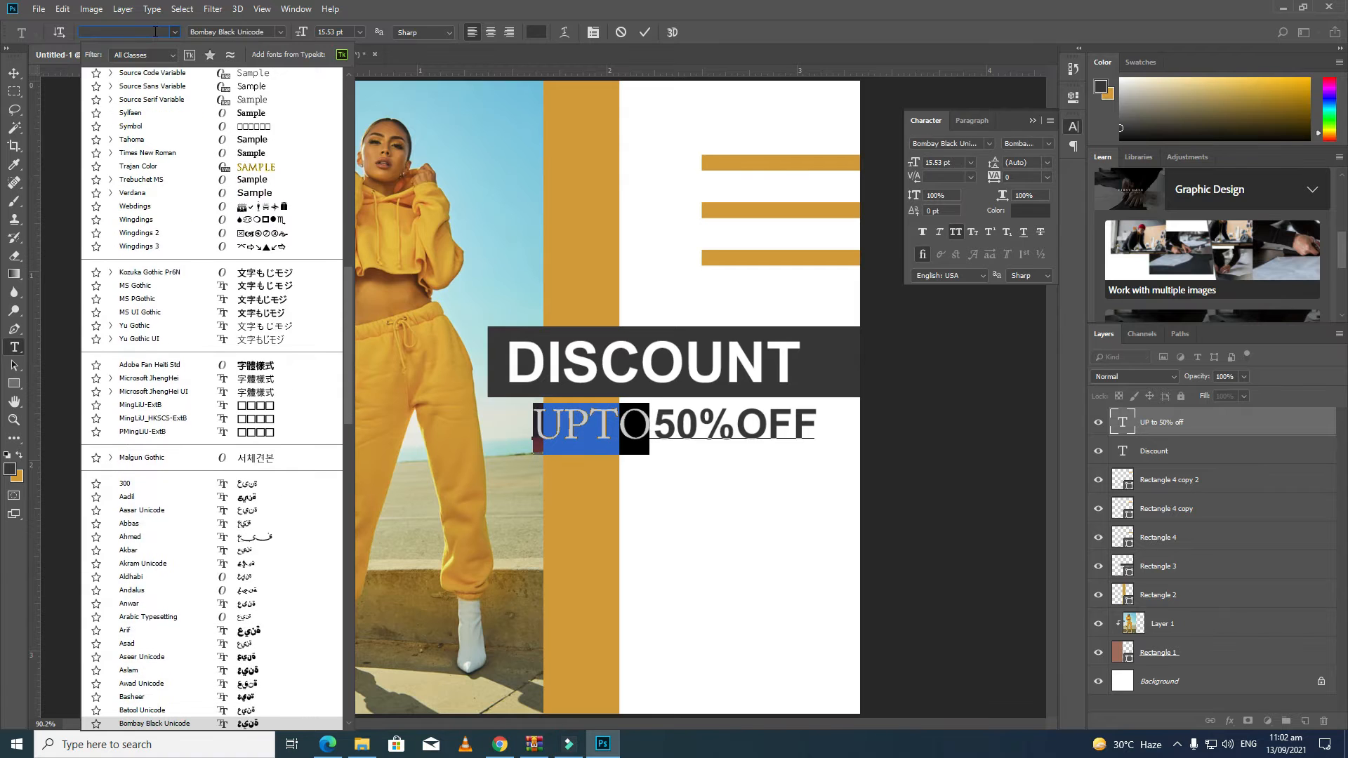
key(Down)
key(Down)
key(Down)
key(Down)
key(Down)
key(Down)
key(Down)
key(Down)
key(Down)
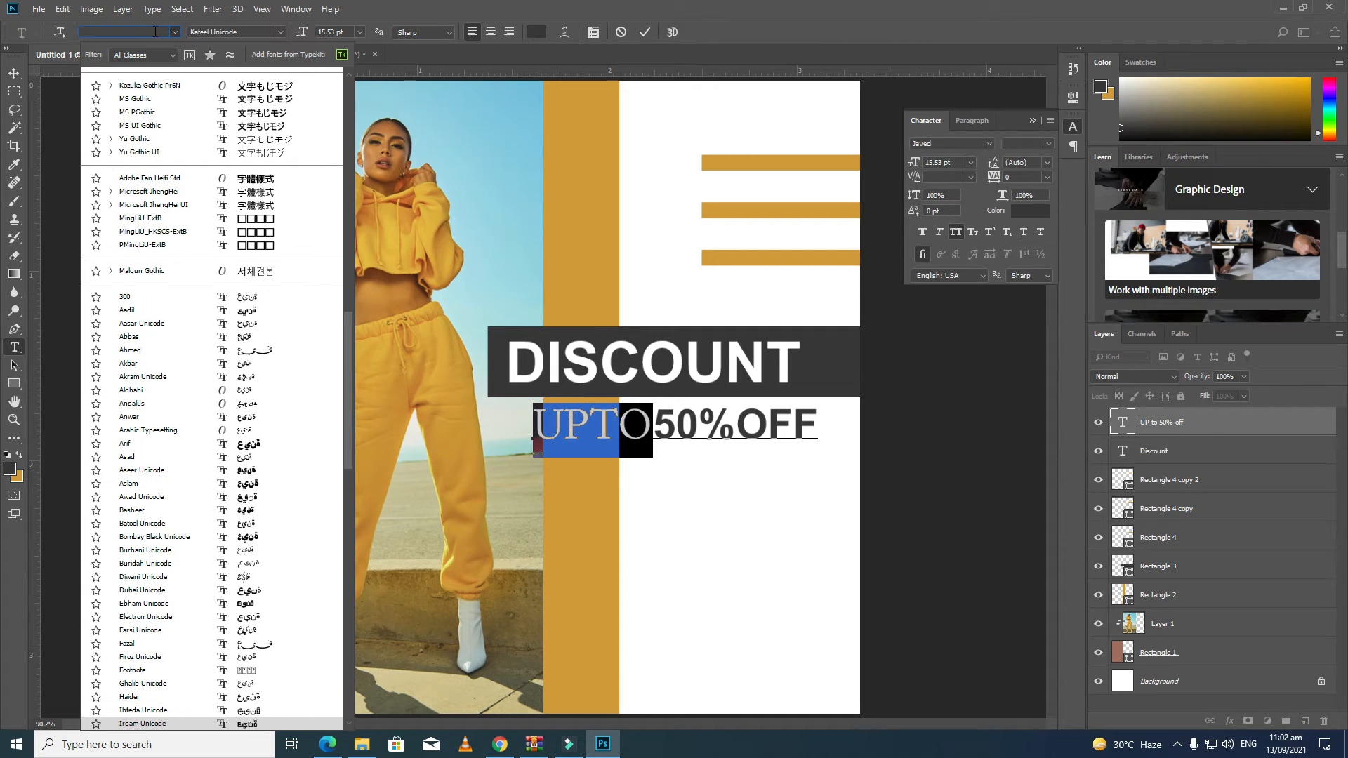
key(Down)
key(Down)
key(Down)
key(Down)
key(Down)
key(Down)
key(Down)
key(Down)
key(Down)
key(Down)
key(Down)
key(Down)
key(Down)
key(Down)
key(Down)
key(Down)
key(Down)
key(Down)
key(Down)
key(Down)
key(Down)
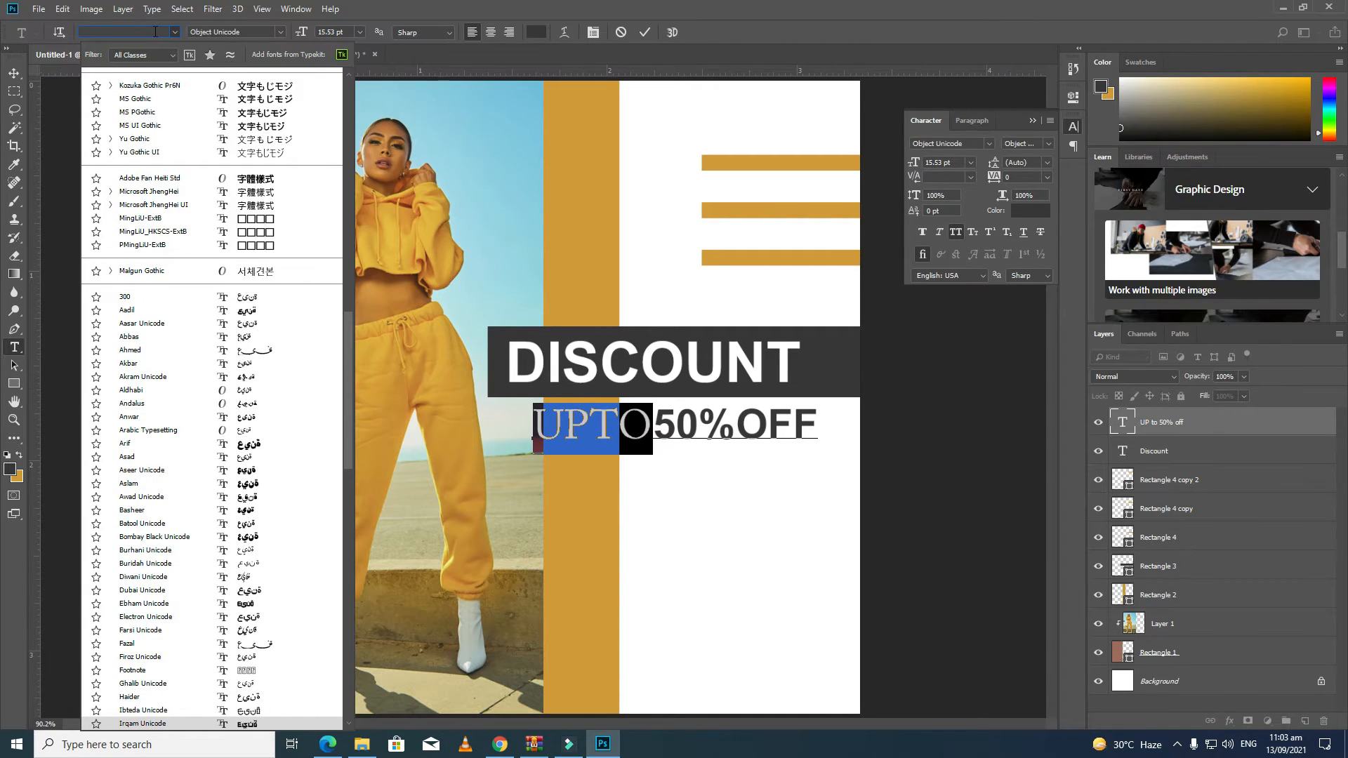
Preview the Arabic, Hebrew, Indic and Chinese fonts further down the list on the selected words "UP to"
key(Down)
key(Down)
key(Down)
key(Down)
key(Down)
key(Down)
key(Down)
key(Down)
key(Down)
key(Down)
key(Down)
key(Down)
key(Down)
key(Down)
key(Down)
key(Down)
key(Down)
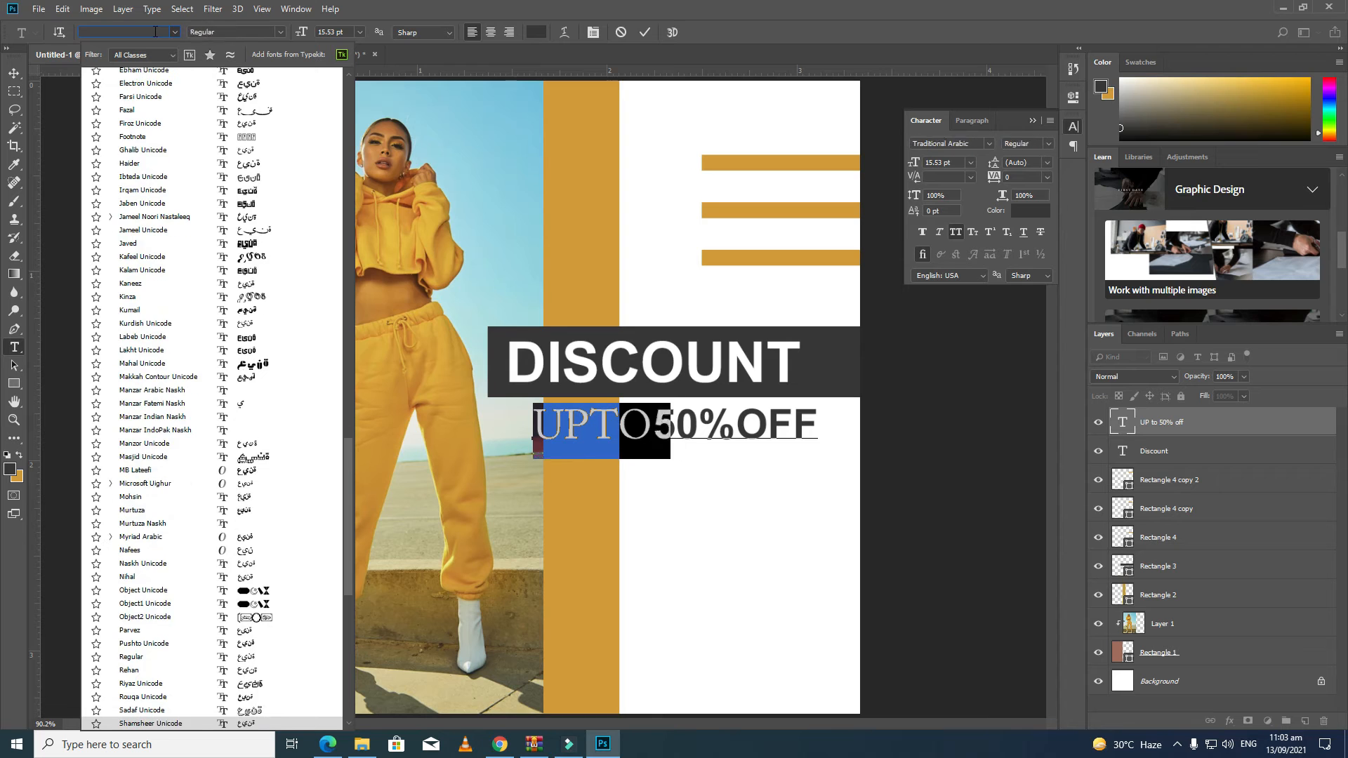
key(Down)
key(Down)
key(Down)
key(Down)
key(Down)
key(Down)
key(Down)
key(Down)
key(Down)
key(Down)
key(Down)
key(Down)
key(Down)
key(Down)
key(Down)
key(Down)
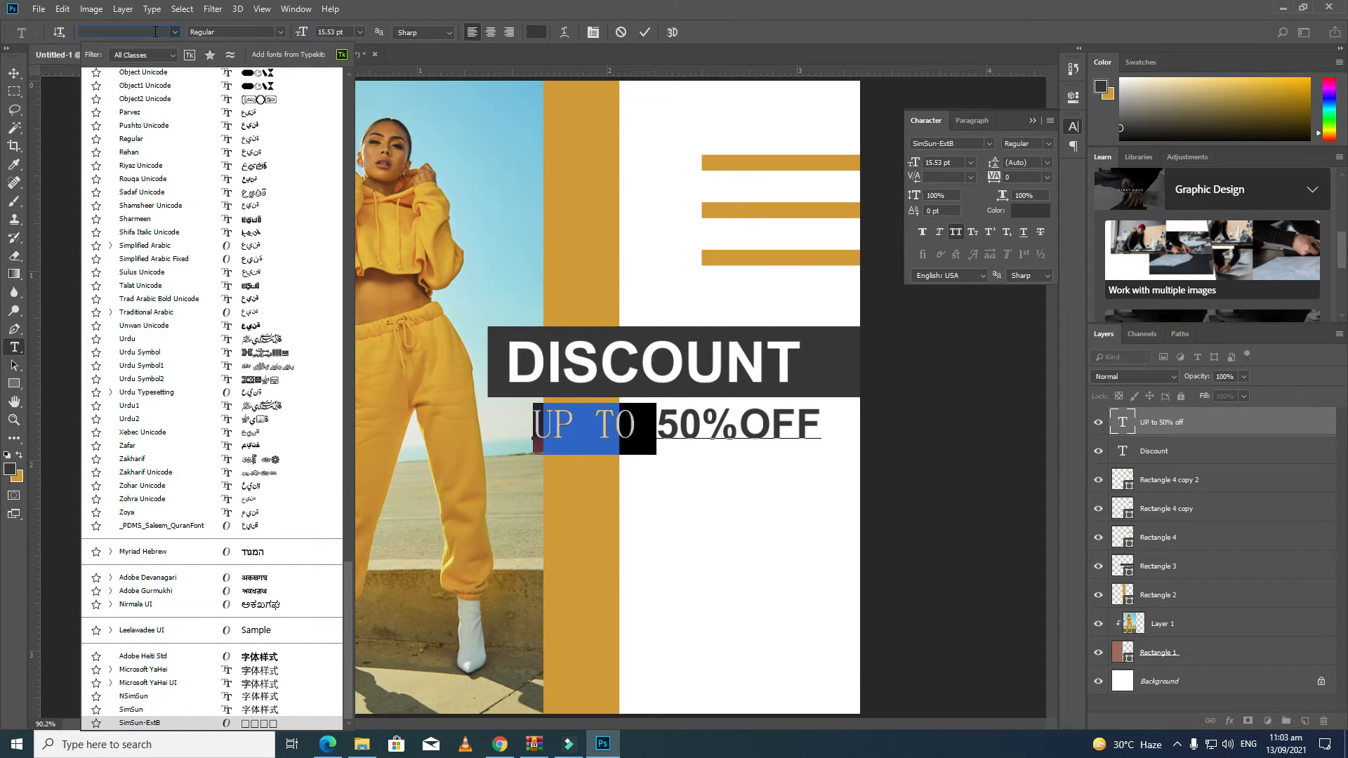
Set the selected words "UP to" in Century Gothic Regular and tighten their tracking to -100
scroll(197, 411, up, 20)
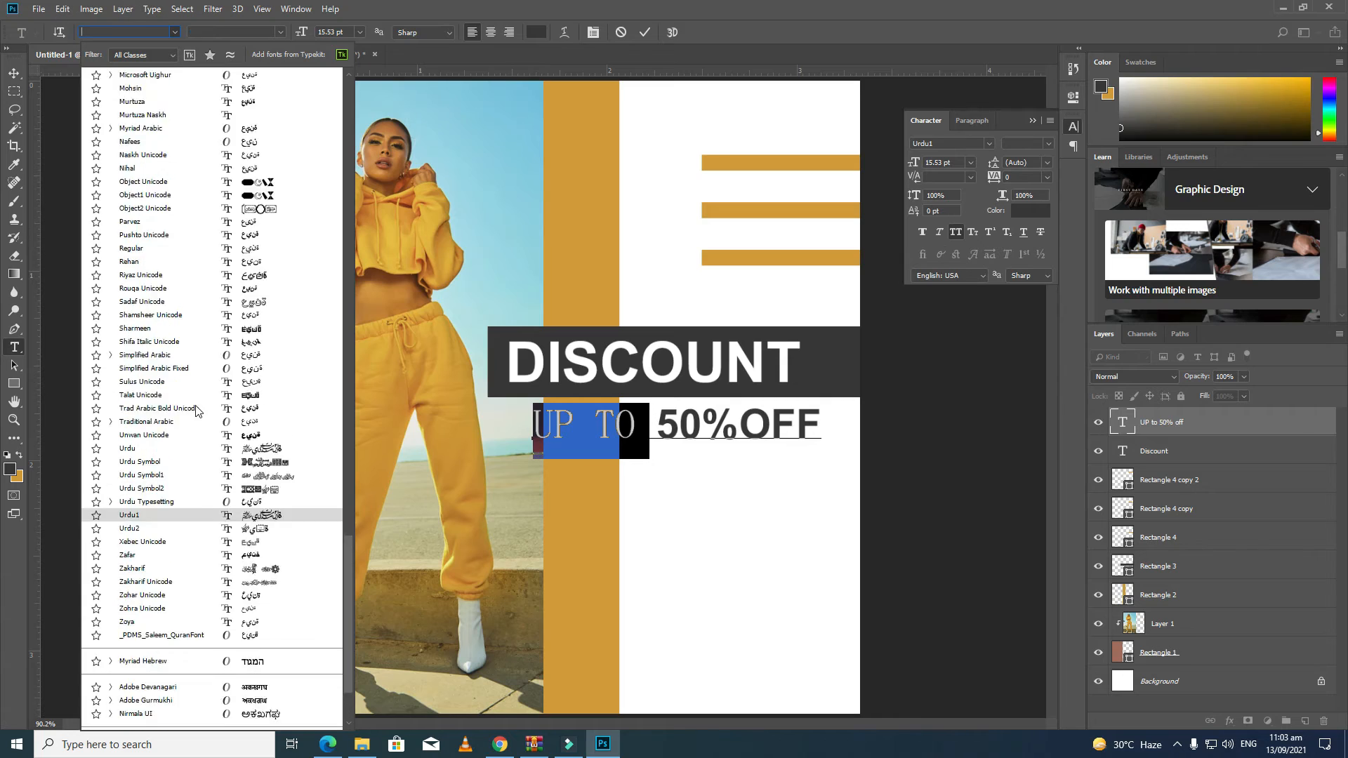
scroll(197, 411, up, 20)
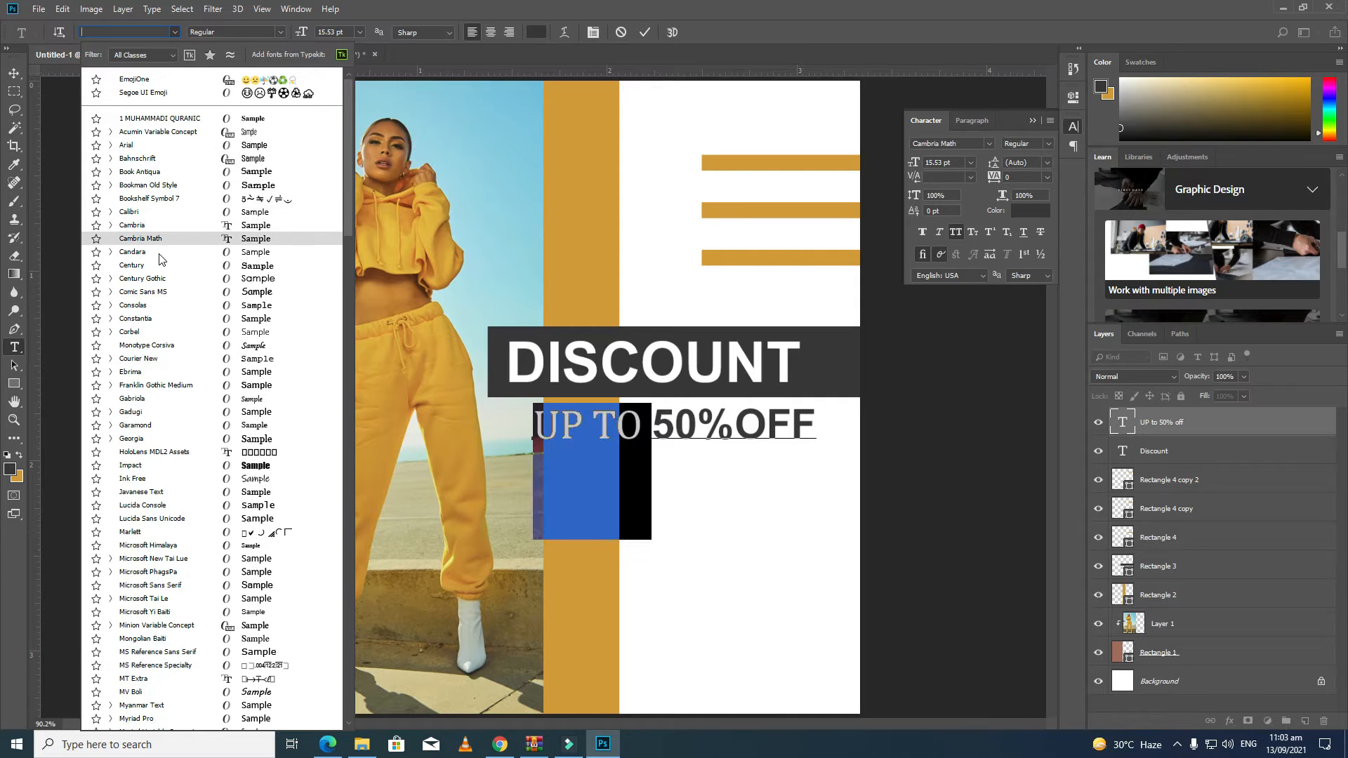
click(155, 280)
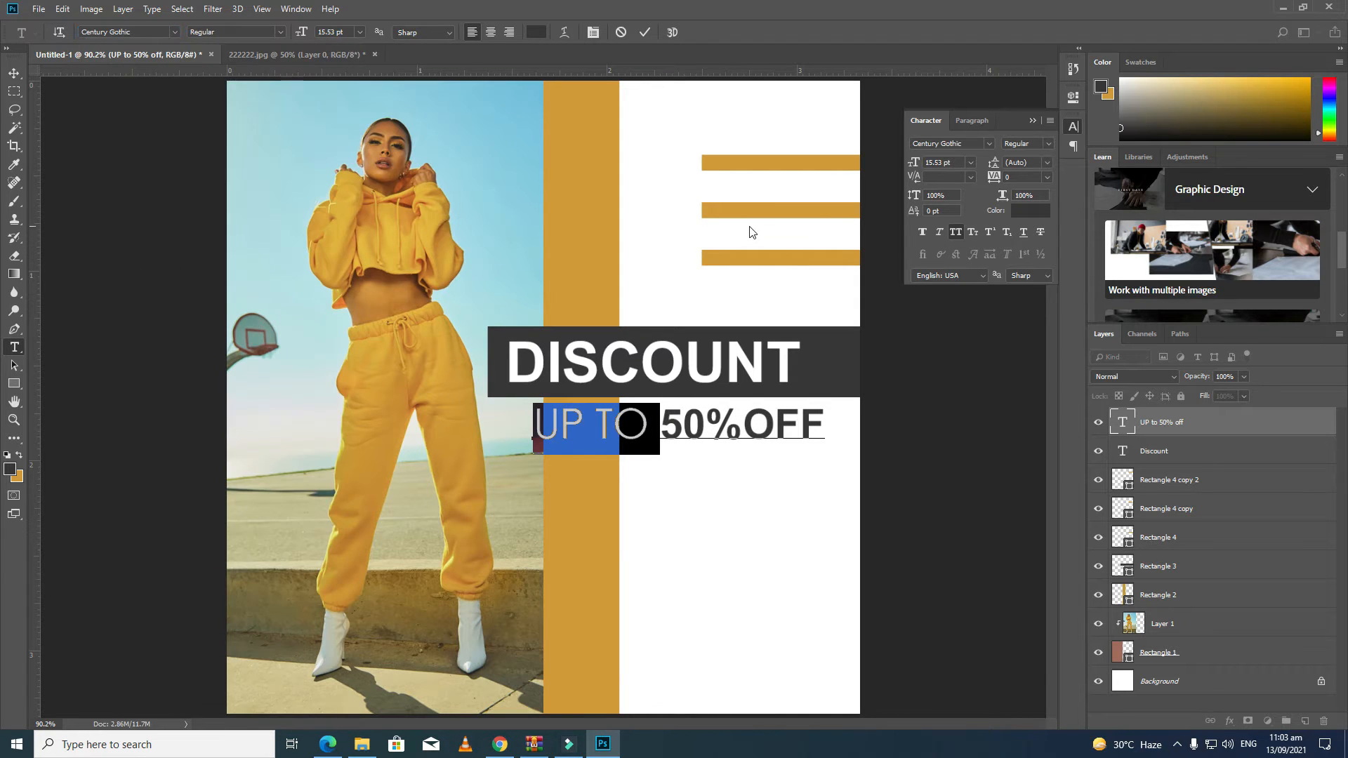
drag(991, 177, 988, 181)
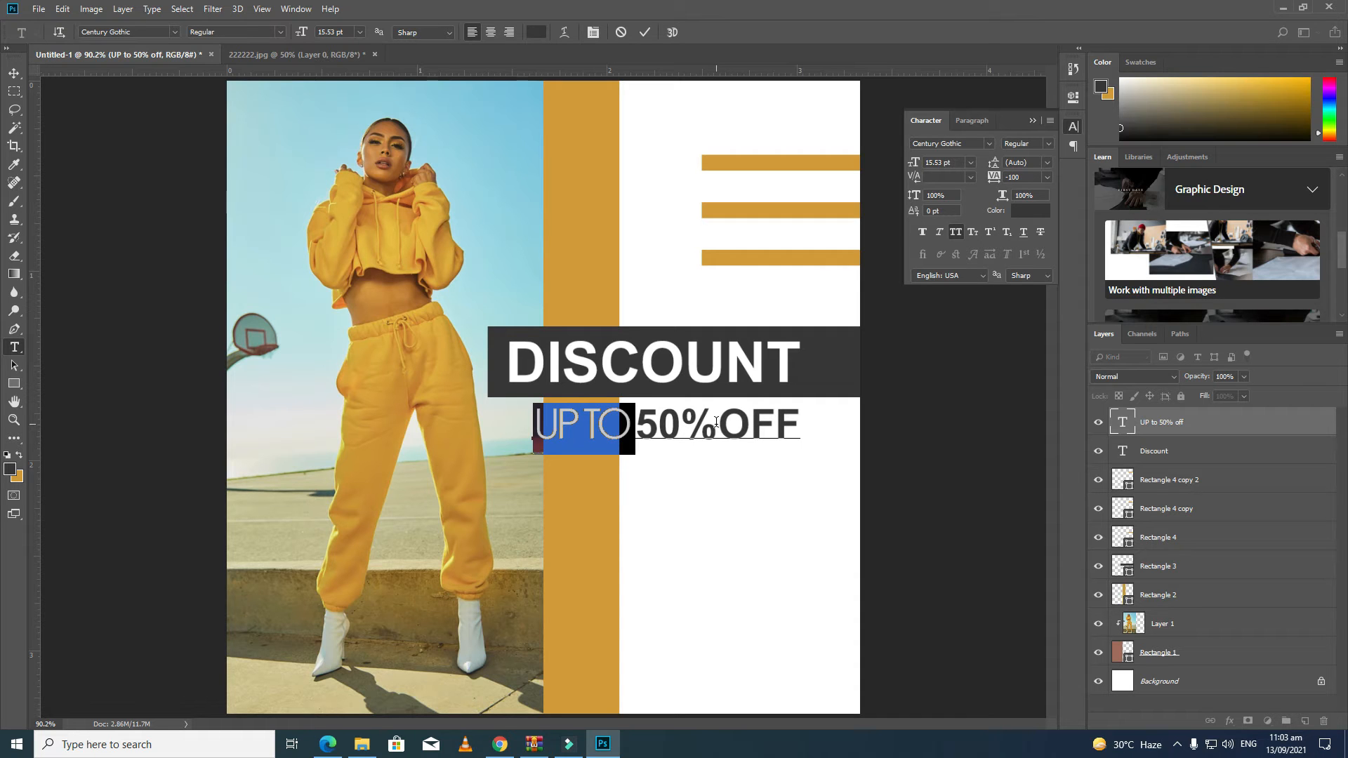
Copy the Century Gothic font name from "UP to" and apply it in Regular to the word "off"
click(130, 34)
key(ctrl+c)
drag(718, 424, 800, 426)
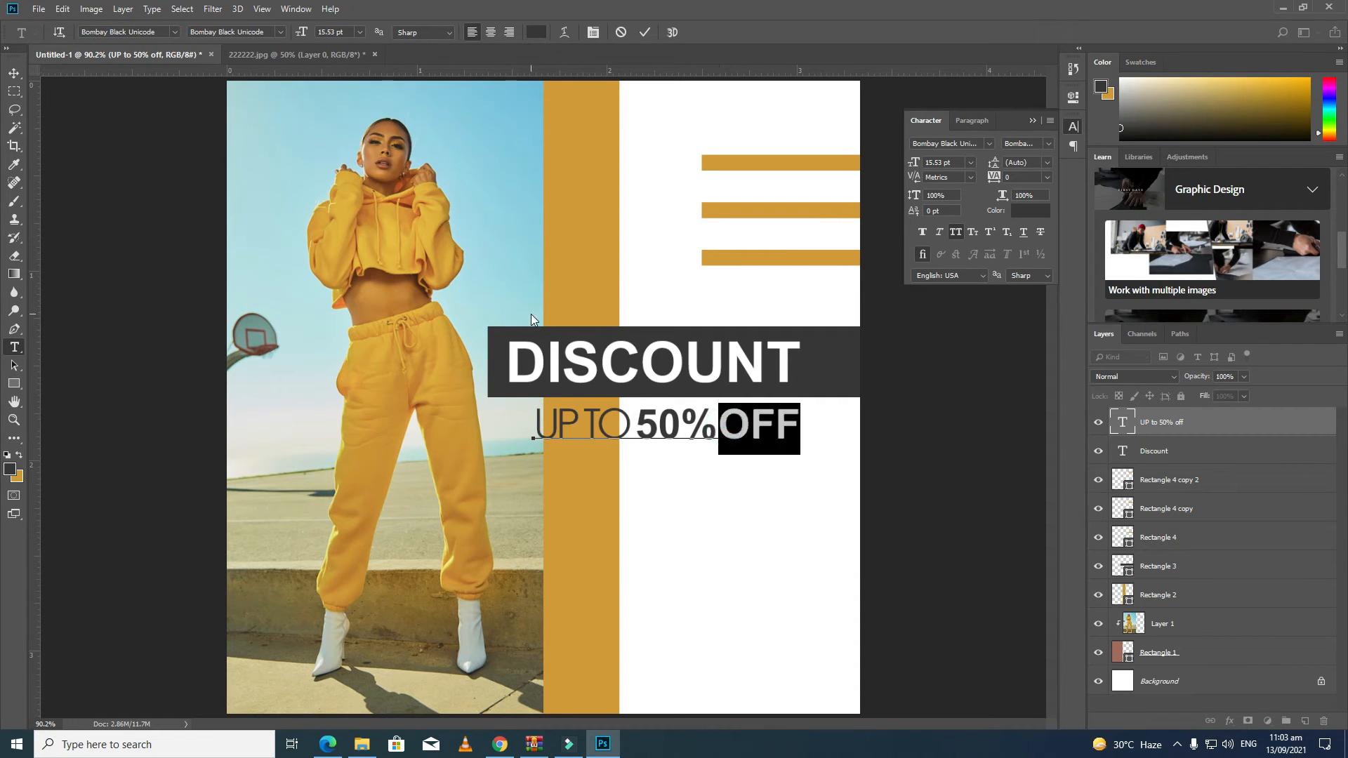
click(160, 31)
key(ctrl+v)
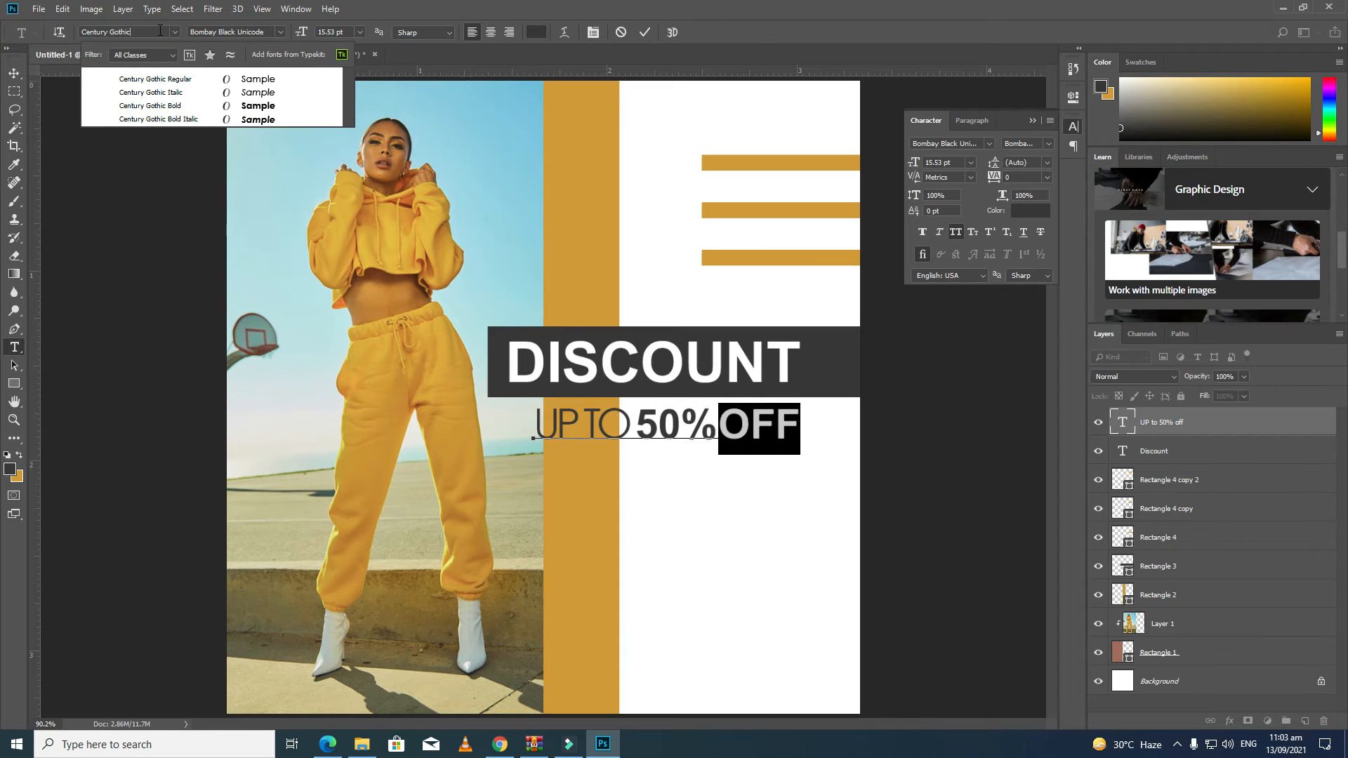
key(Down)
key(Return)
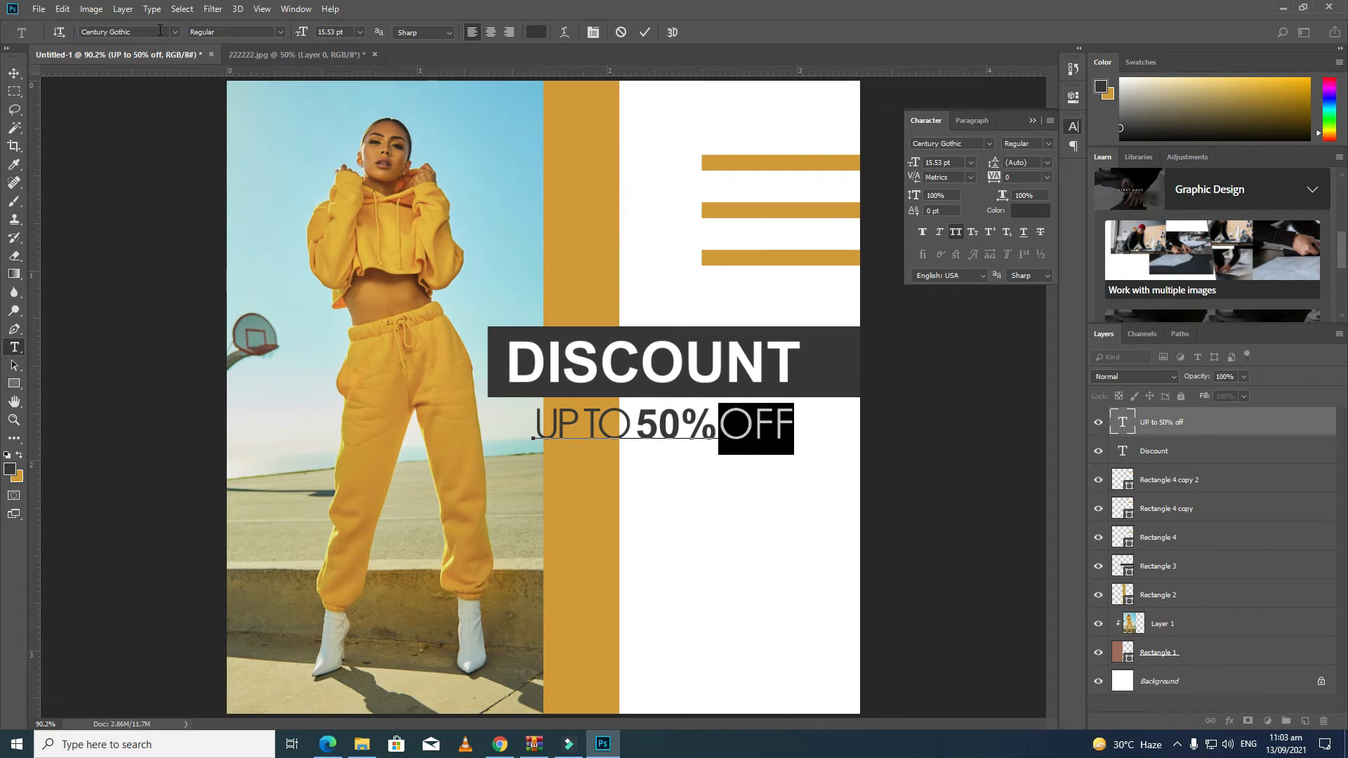
Turn off All Caps for the whole "UP to 50% off" line and replace "UP" with lowercase "up"
key(ctrl+a)
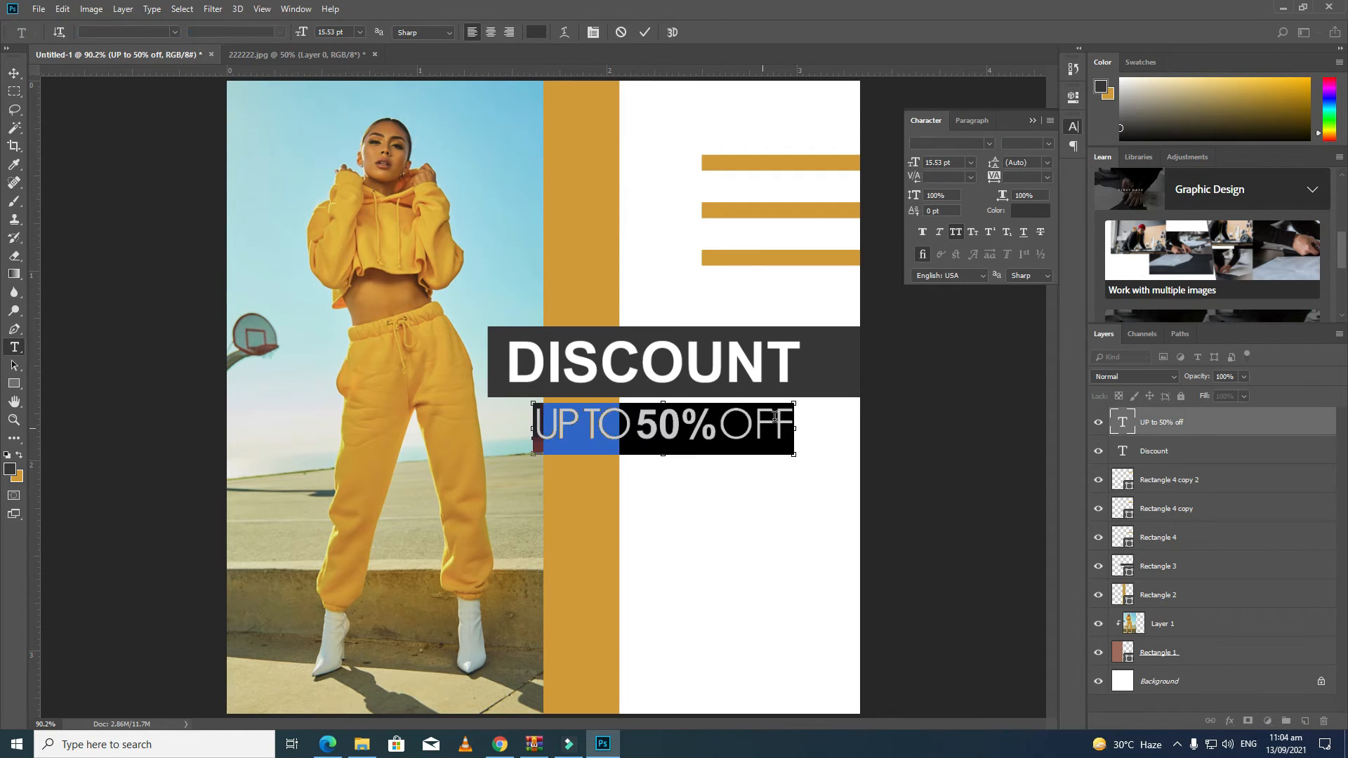
click(959, 229)
drag(566, 429, 530, 430)
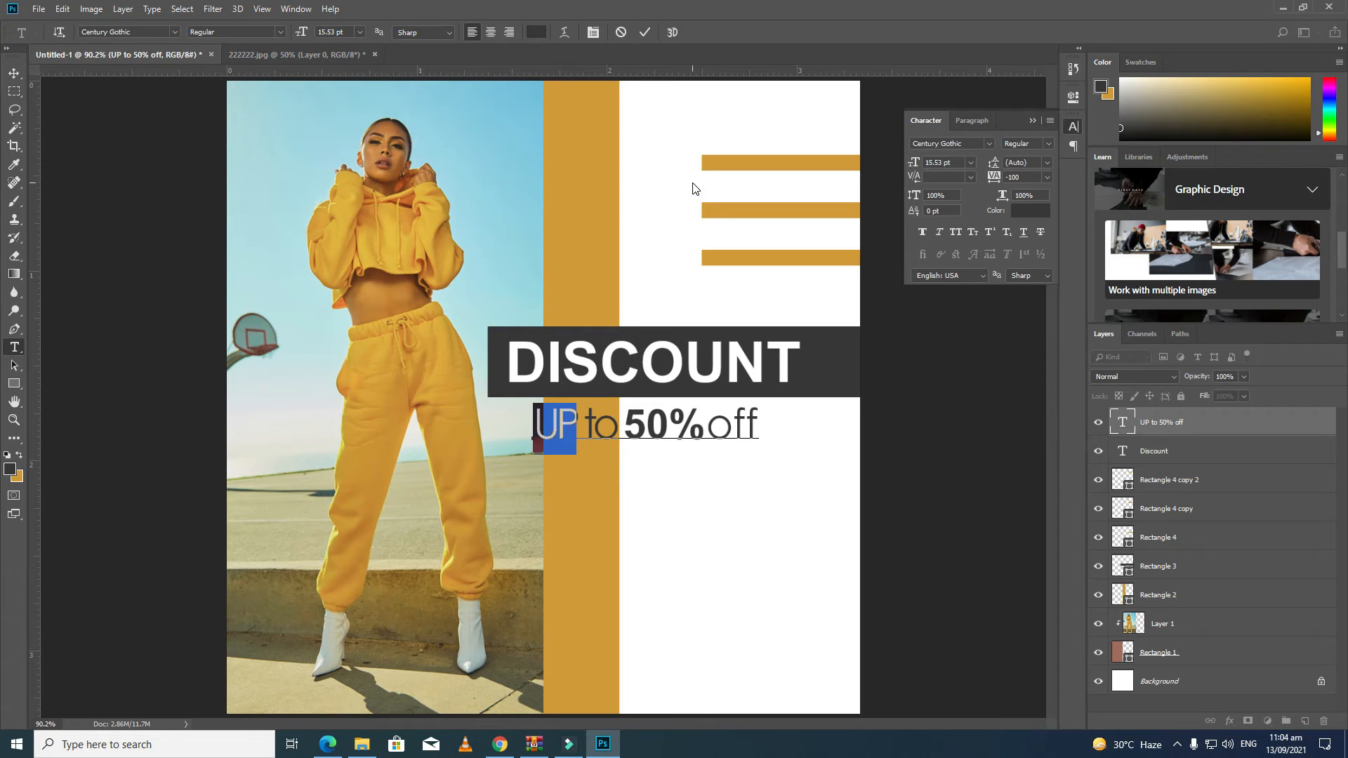
text(up)
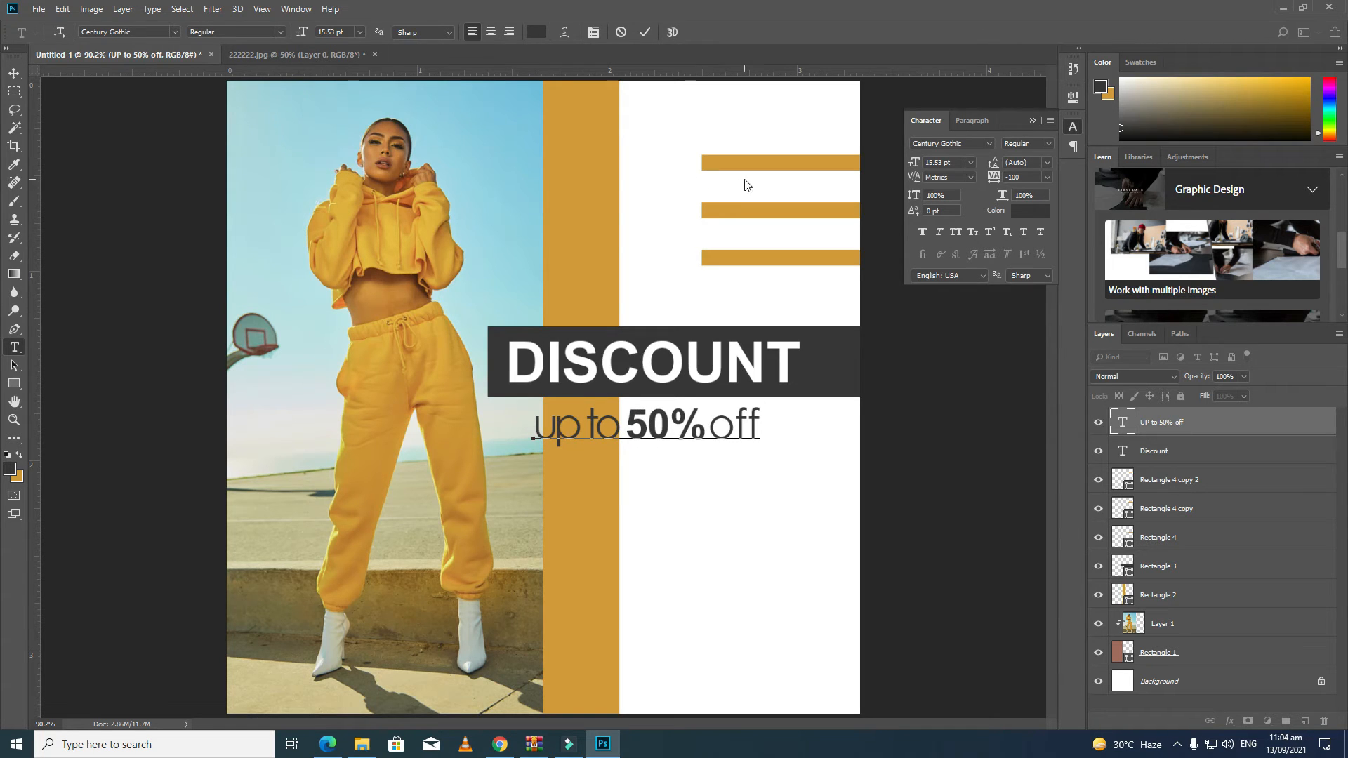
Align the "up to 50% off" text and the dark grey bar on their horizontal centres and clear the selection
click(14, 82)
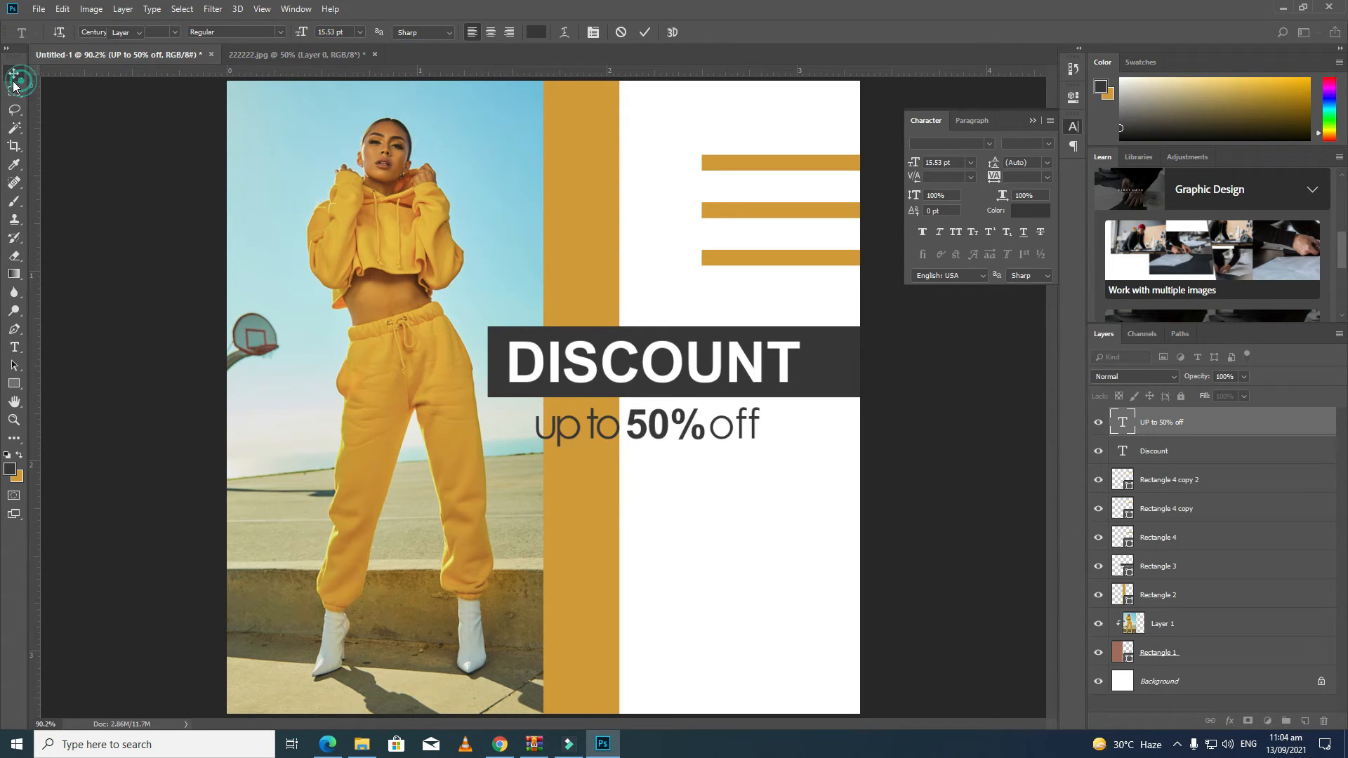
shift+click(810, 391)
click(350, 32)
click(703, 504)
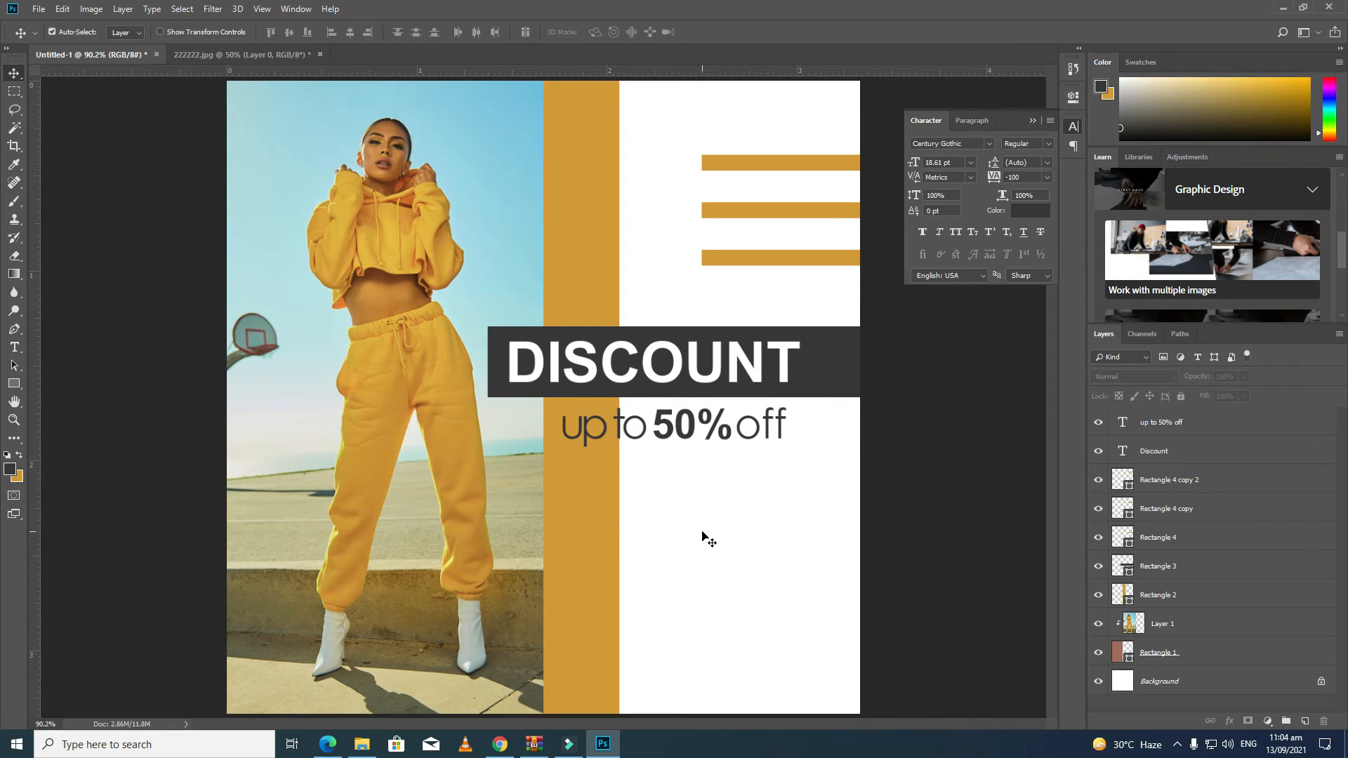
Add a new text on the white area below the offer line reading "10-15" with "September" on a second line
key(t)
click(725, 526)
text(10-15 )
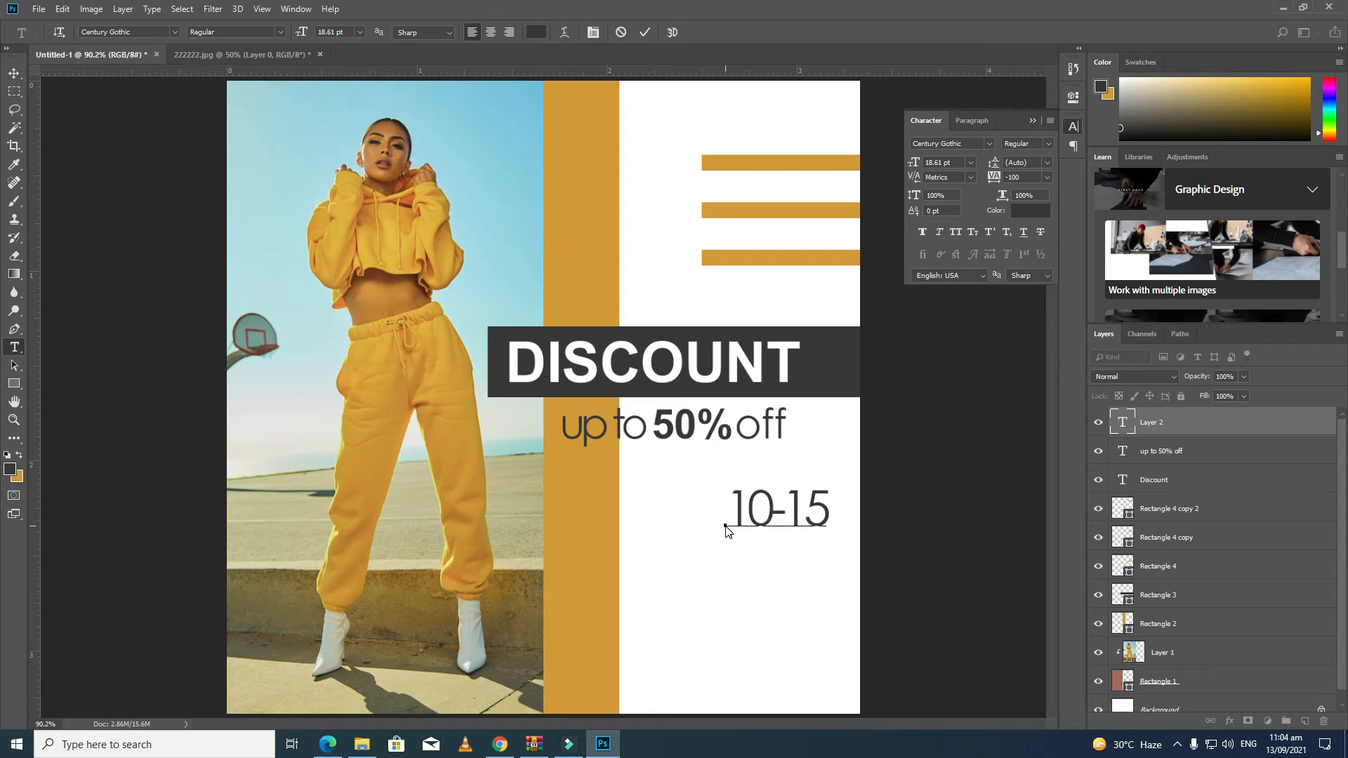
text(Septen)
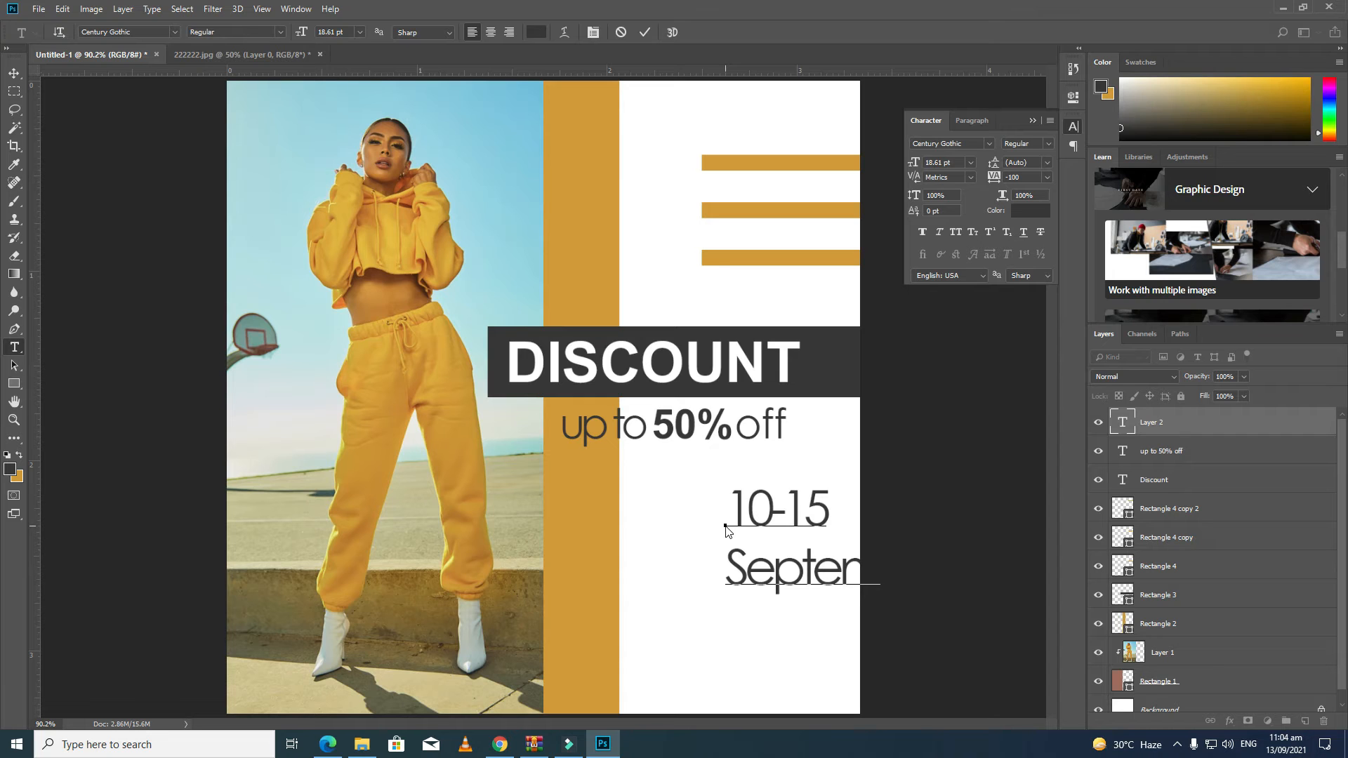
Set the whole "10-15 September" text in All Caps with tracking 0 and commit it
key(ctrl+a)
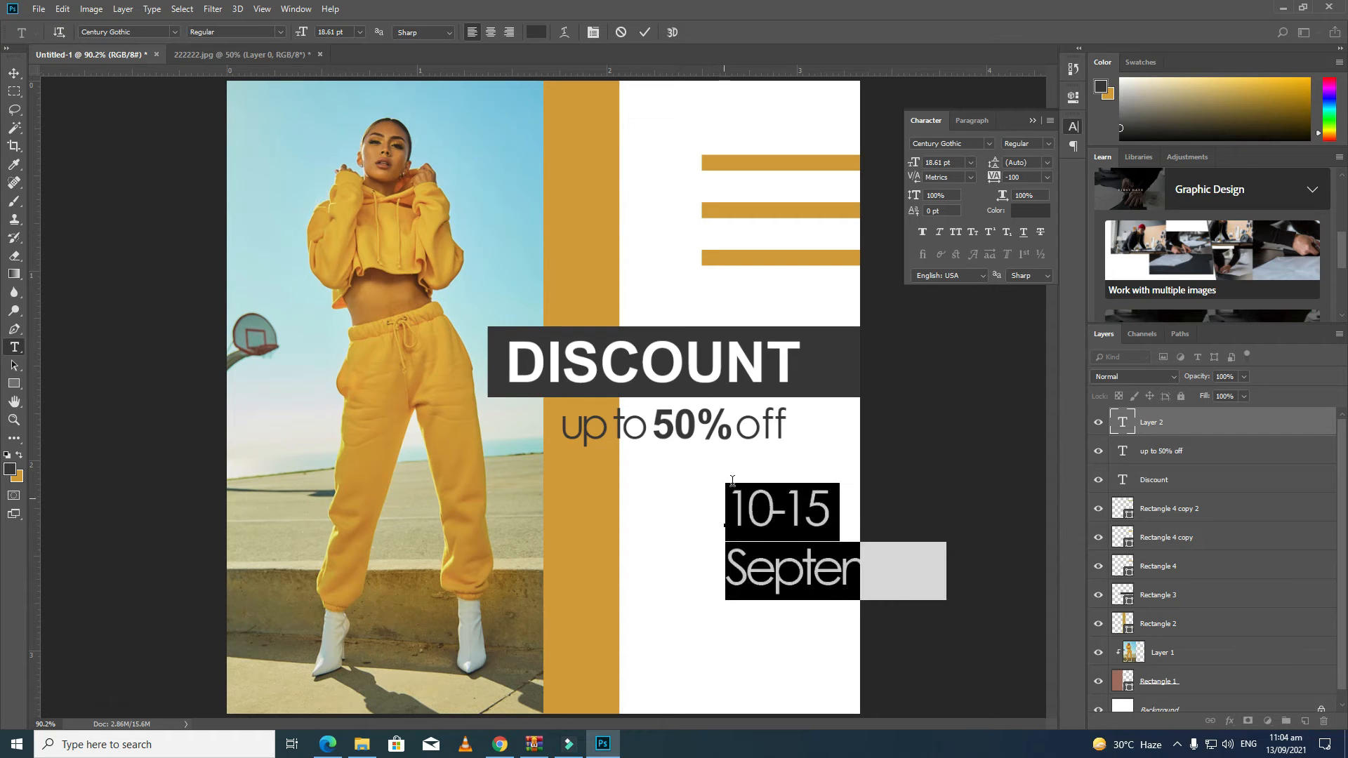
click(956, 231)
click(1045, 177)
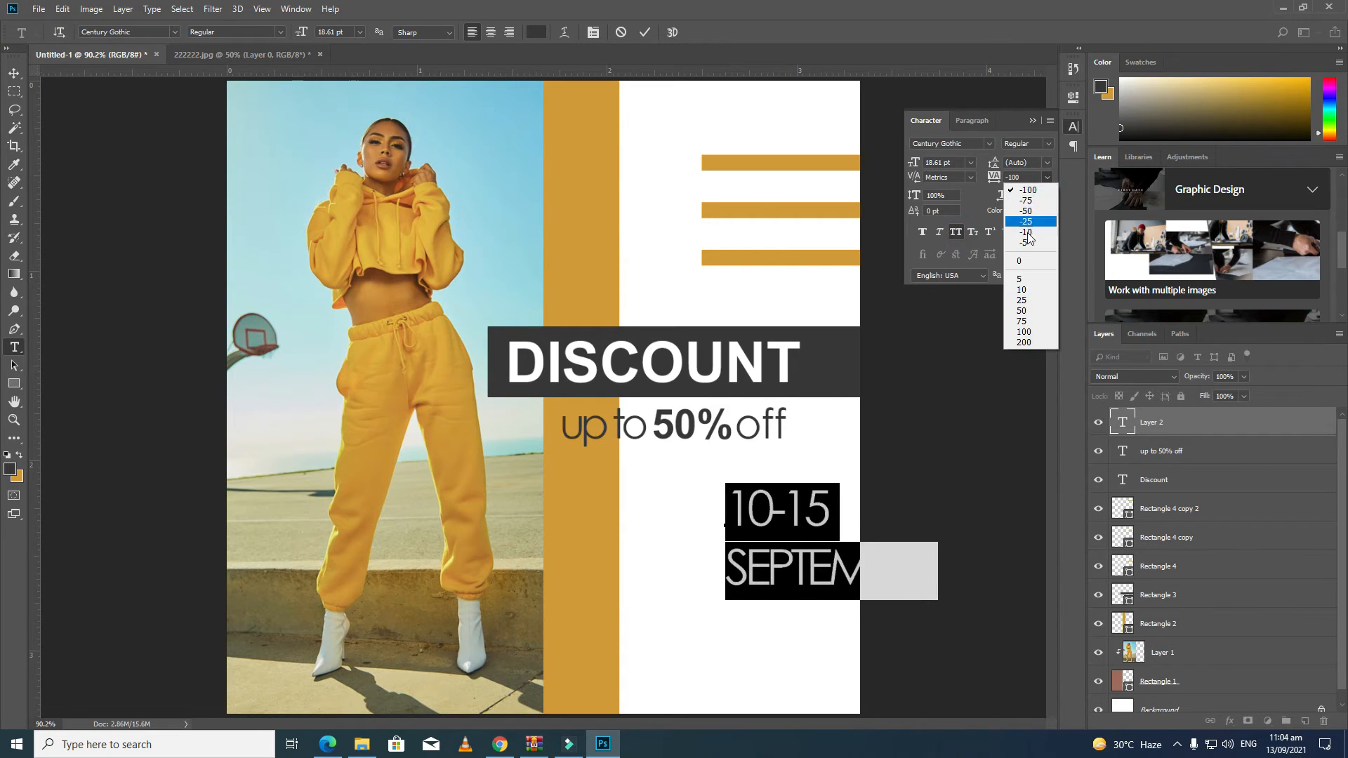
click(1038, 259)
key(ctrl)
key(ctrl+Return)
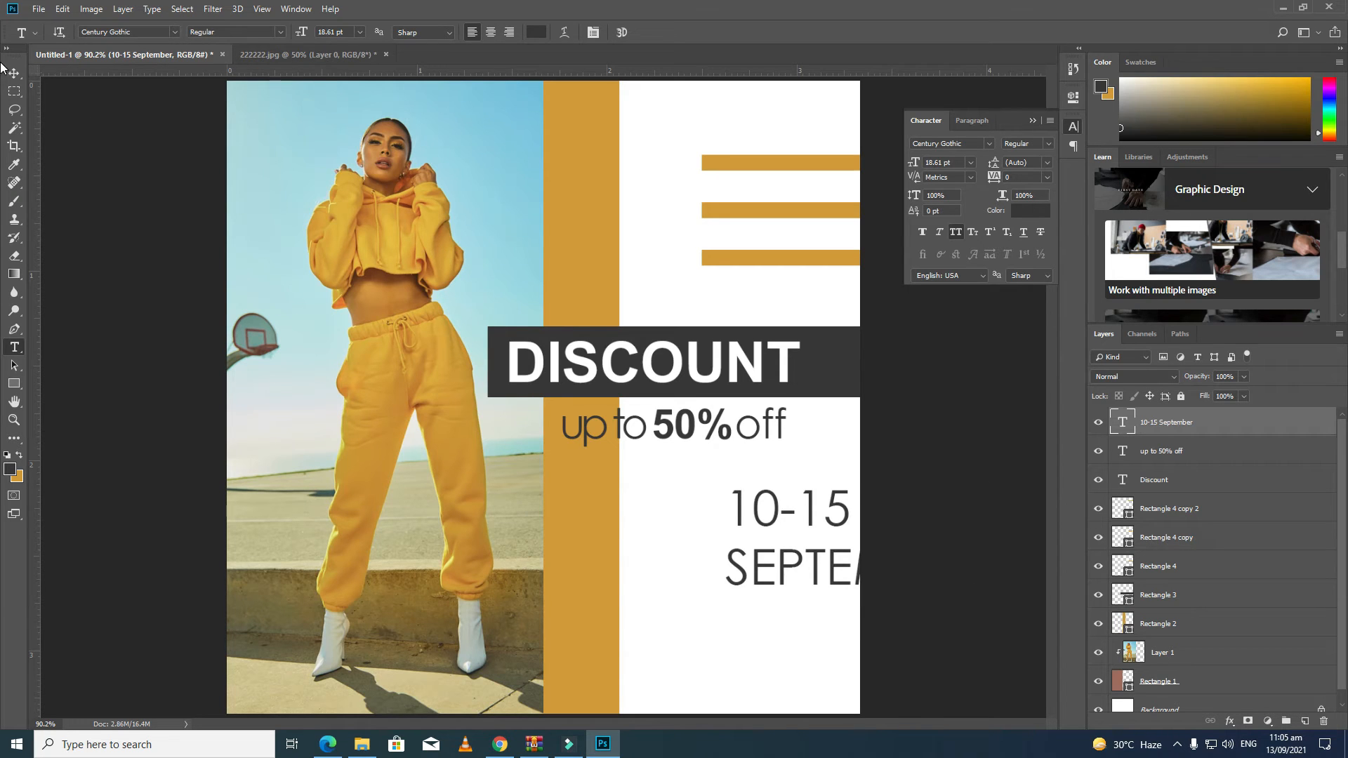
Scale the date text down to 12.23 pt and move it within the white area below "up to 50% off"
click(14, 73)
key(ctrl+t)
drag(927, 574, 827, 567)
key(Return)
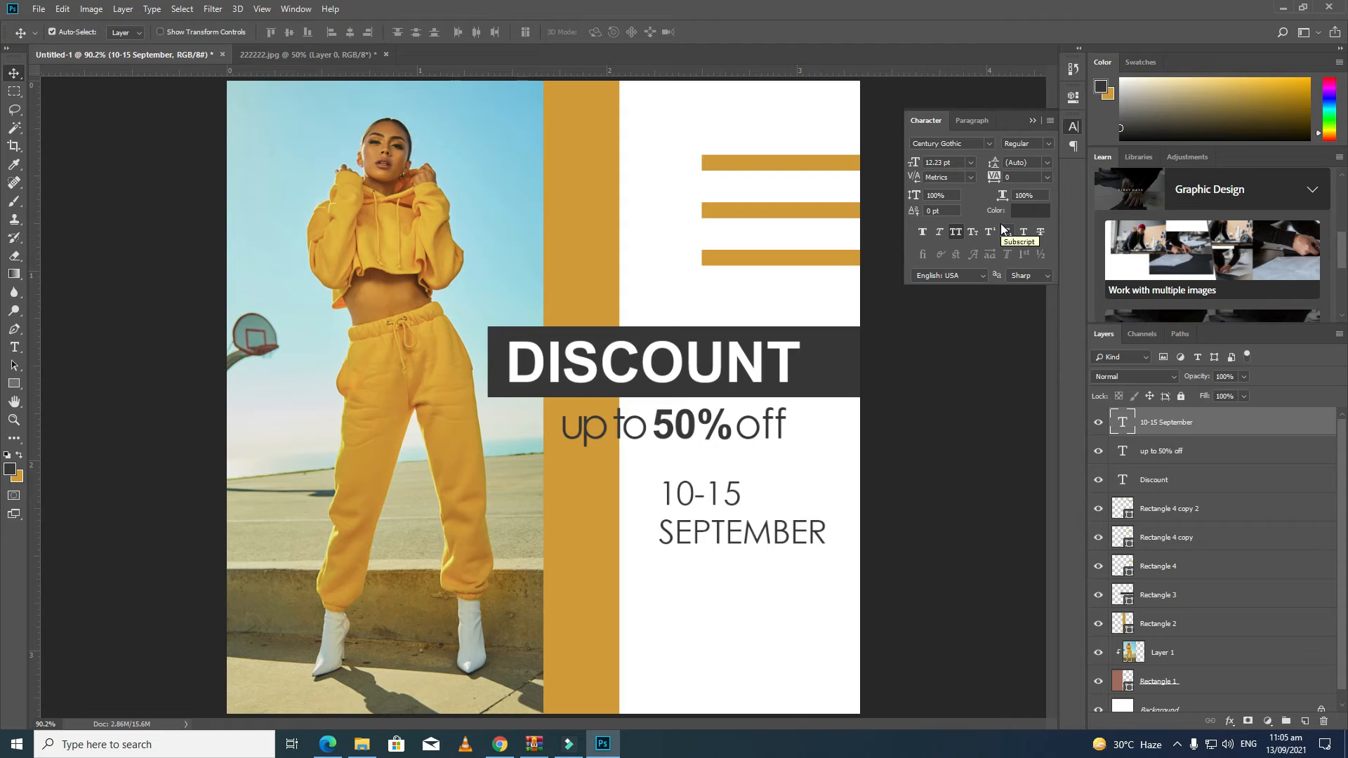
Right-align the two lines of the date text and move it back onto the white area below "up to 50% off"
key(t)
click(728, 531)
key(ctrl+a)
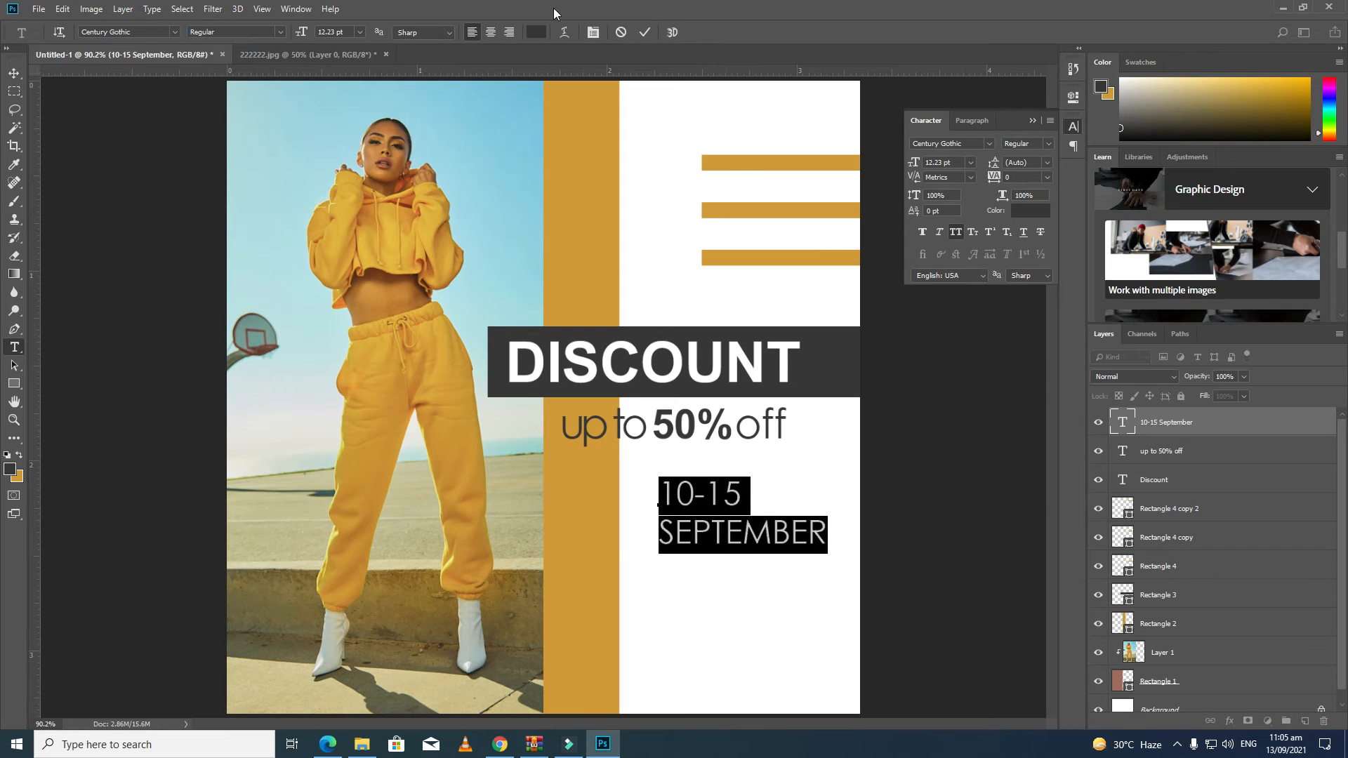
click(512, 33)
click(14, 91)
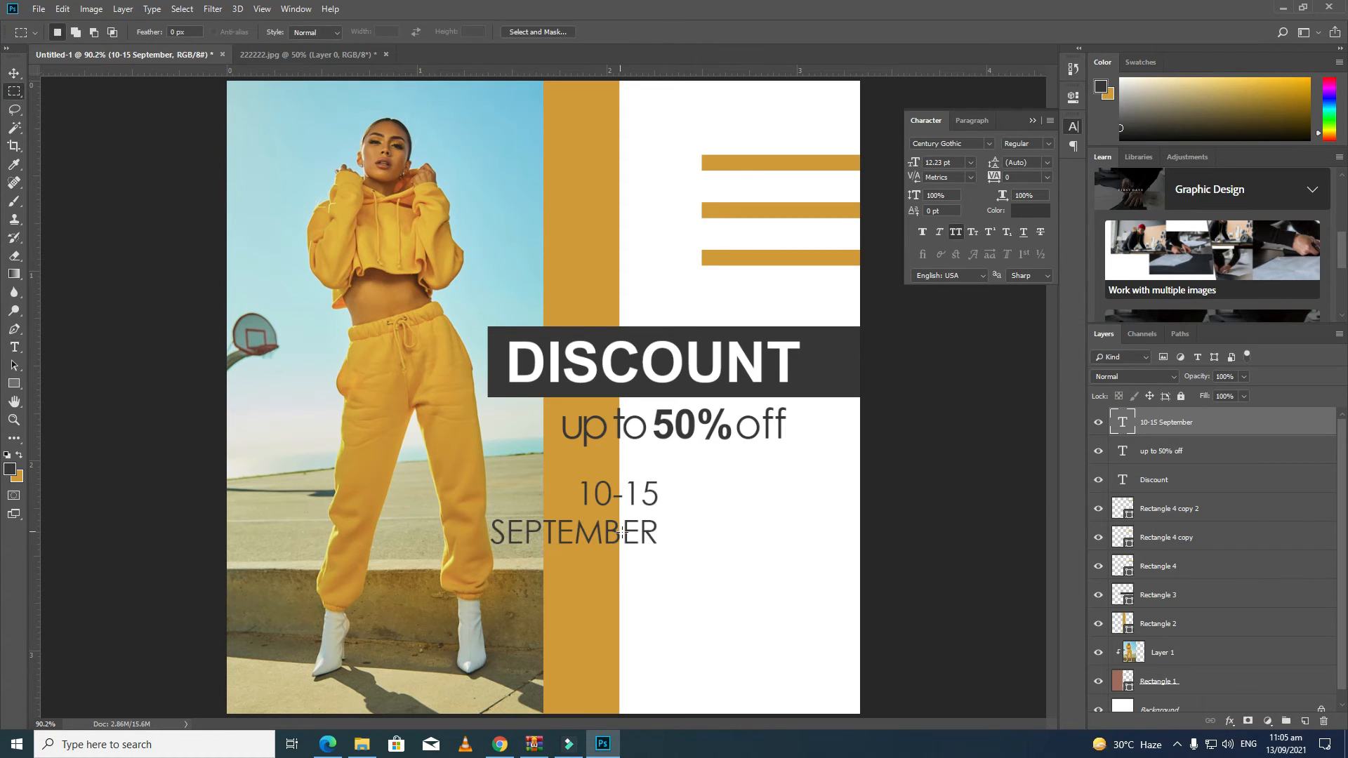
key(ctrl+t)
drag(621, 533, 798, 538)
click(9, 76)
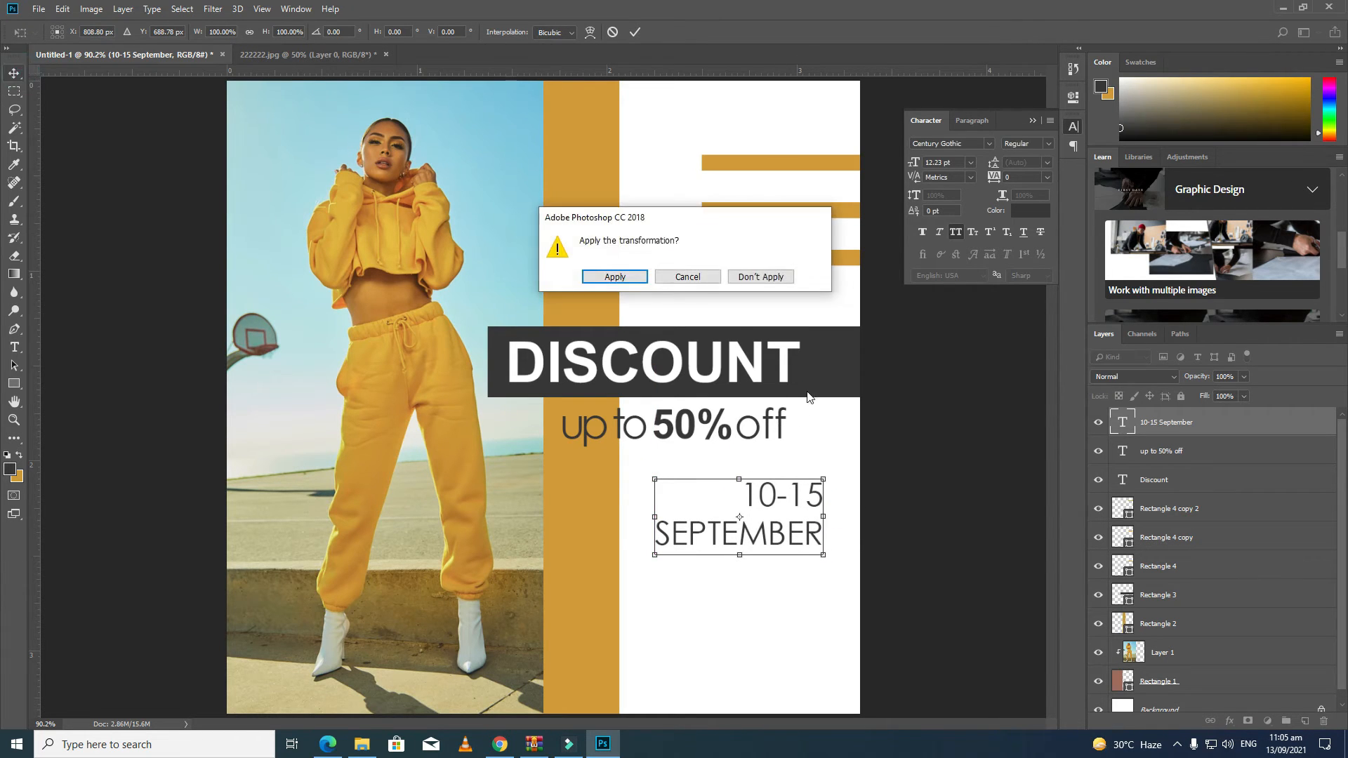
click(616, 280)
Shift the "up to 50% off" and DISCOUNT texts to the right to line up with the date's right edge
drag(783, 425, 825, 428)
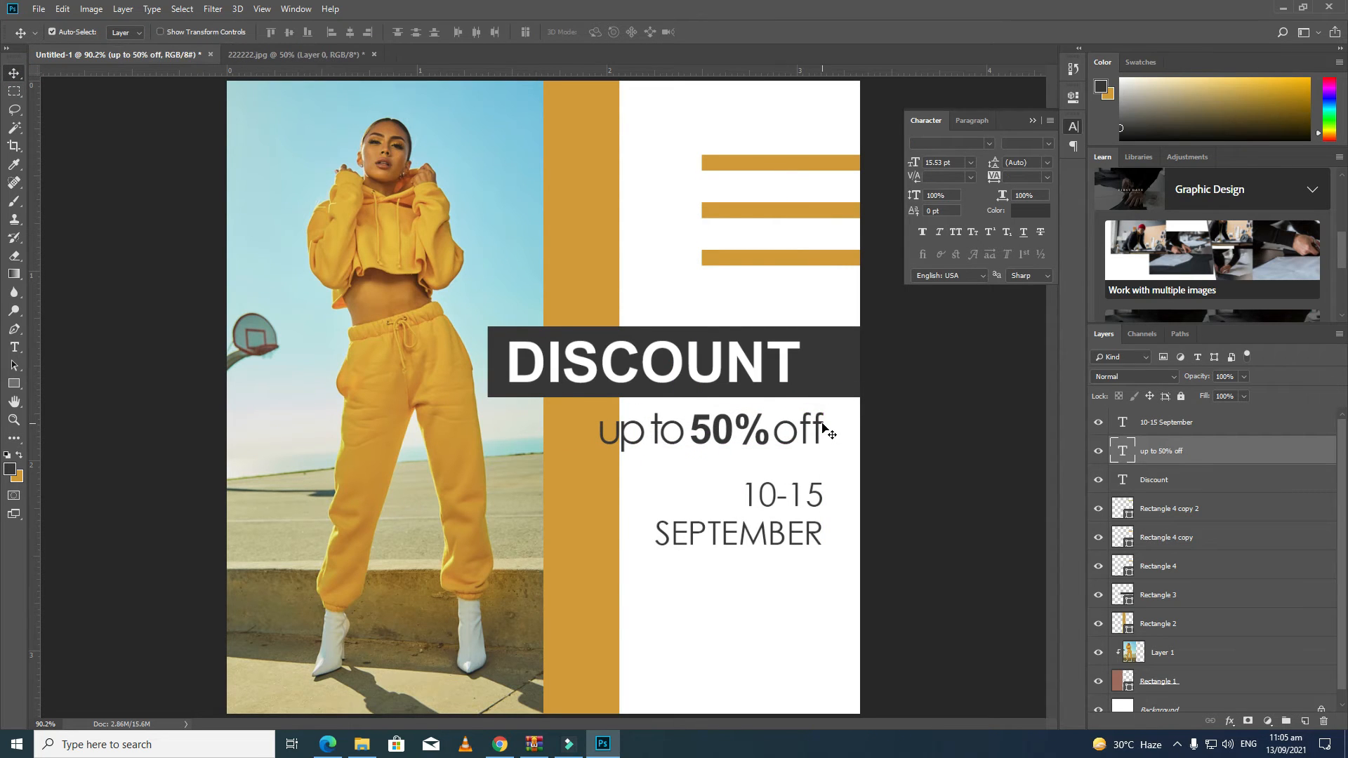
drag(789, 381, 809, 381)
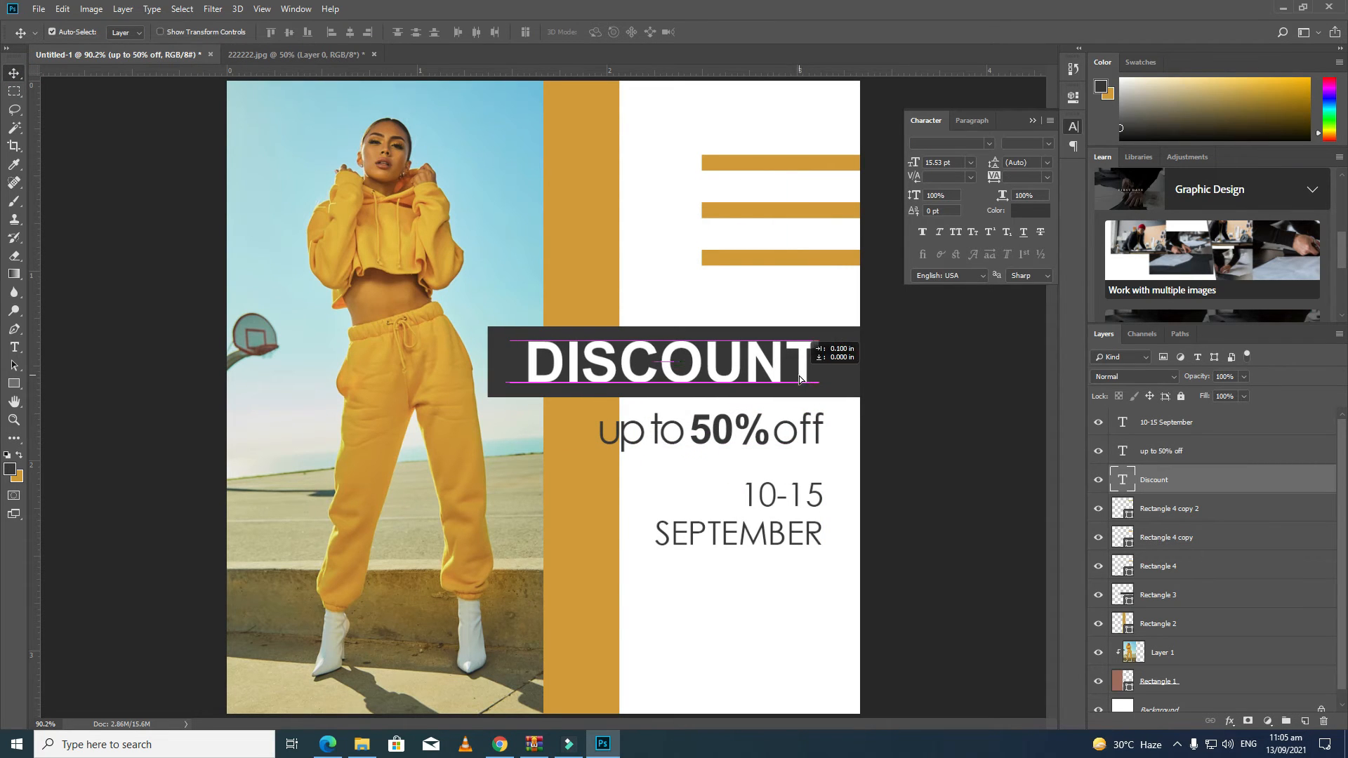
click(949, 508)
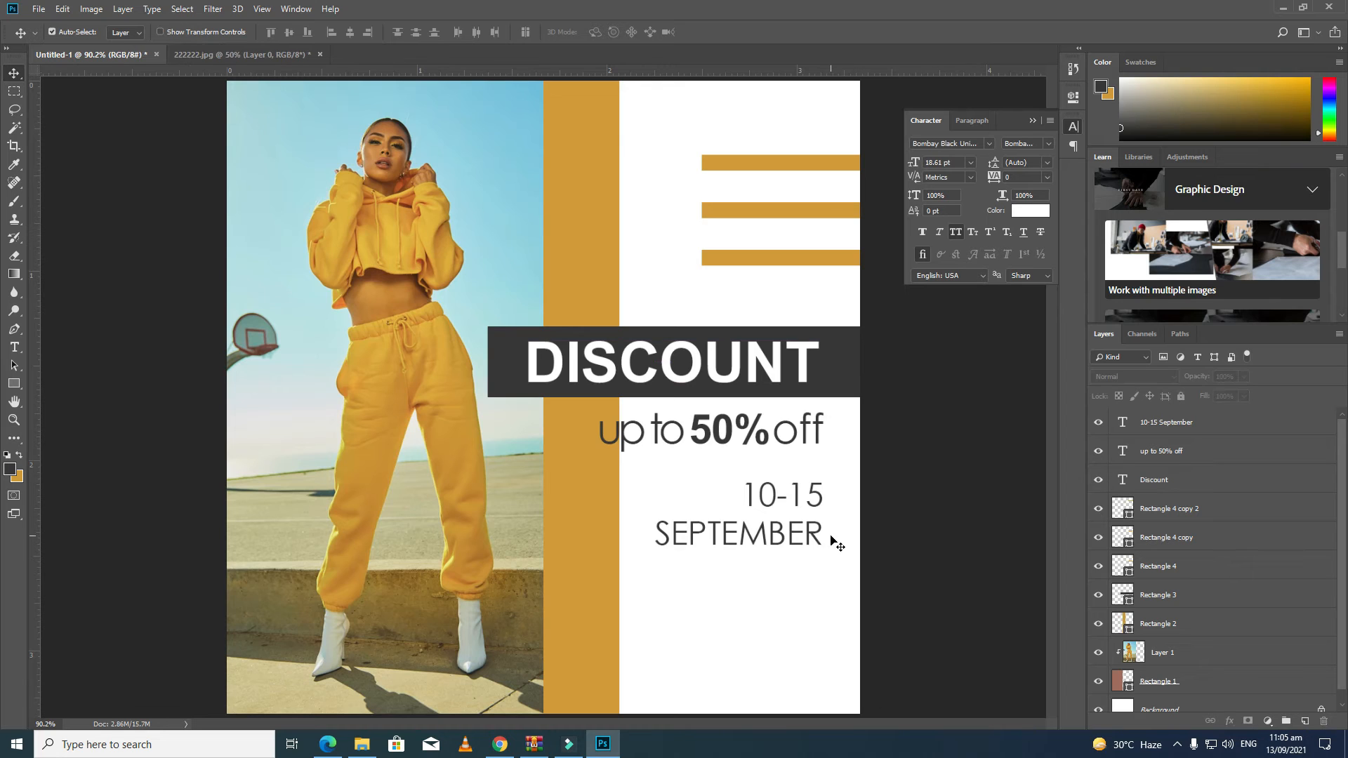
Nudge the "10-15 September" text slightly downward to widen the gap below "up to 50% off"
click(1168, 432)
key(Down)
key(Down)
key(Down)
key(Down)
key(Down)
key(Down)
key(Down)
key(Down)
key(Down)
key(Down)
key(Down)
key(Down)
key(Down)
key(Down)
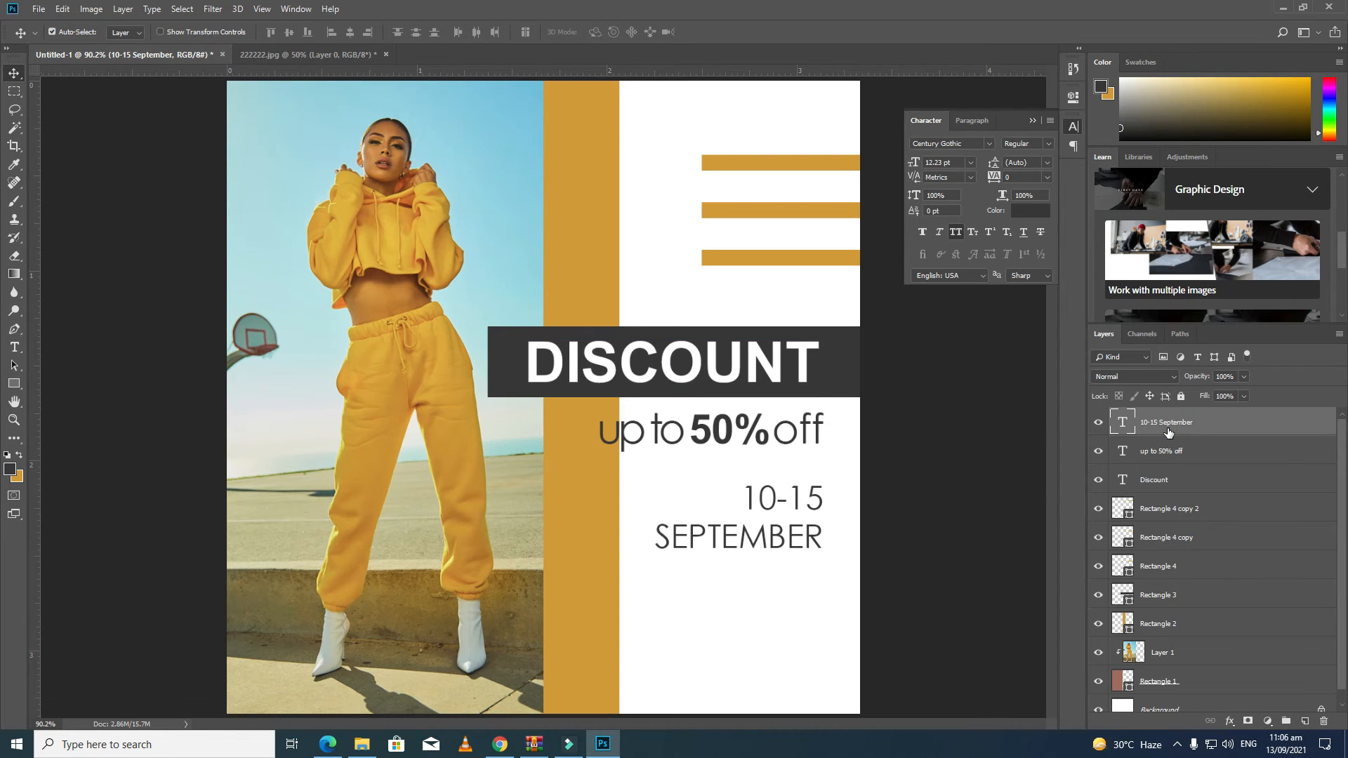
key(t)
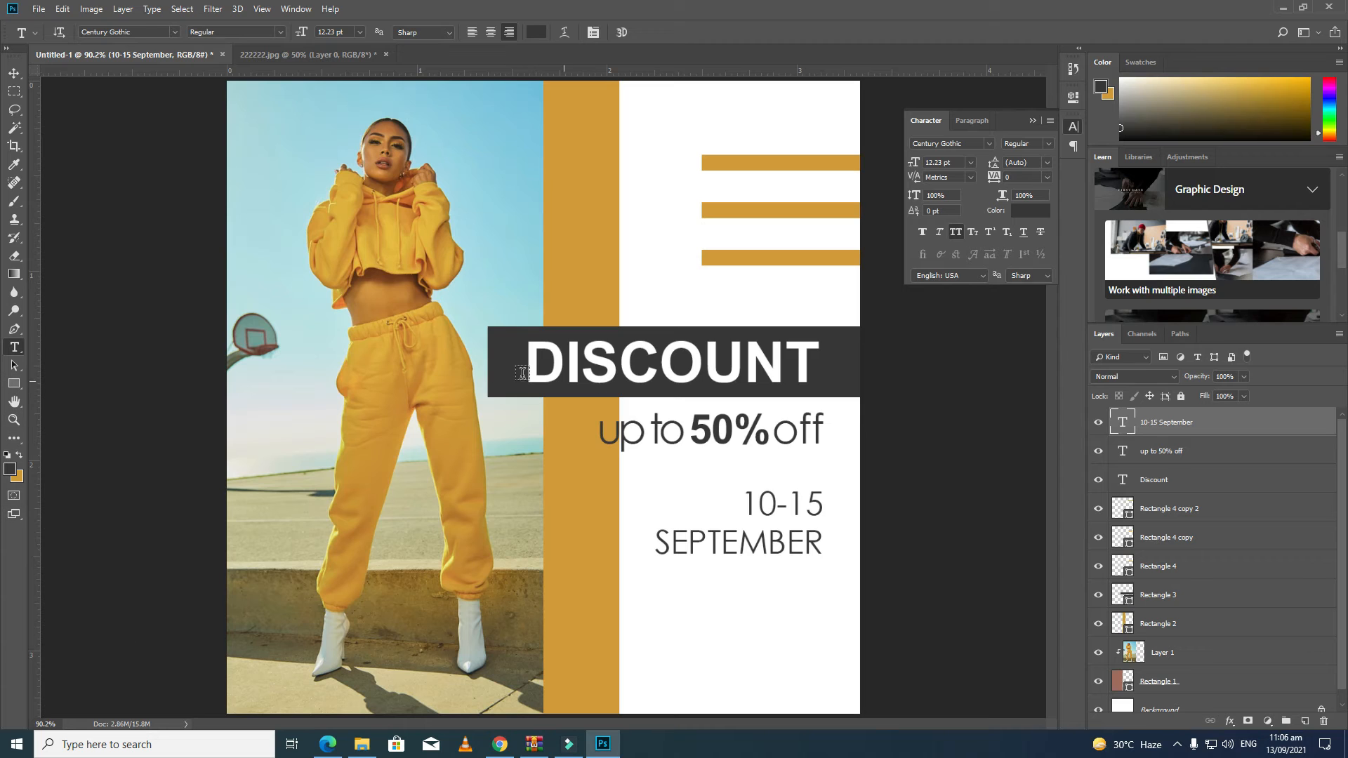
Duplicate the dark grey bar below the date, shrink it to about 40% width and 65% height, and left-align it with "up to"
click(14, 73)
click(496, 383)
drag(496, 383, 655, 644)
key(ctrl+t)
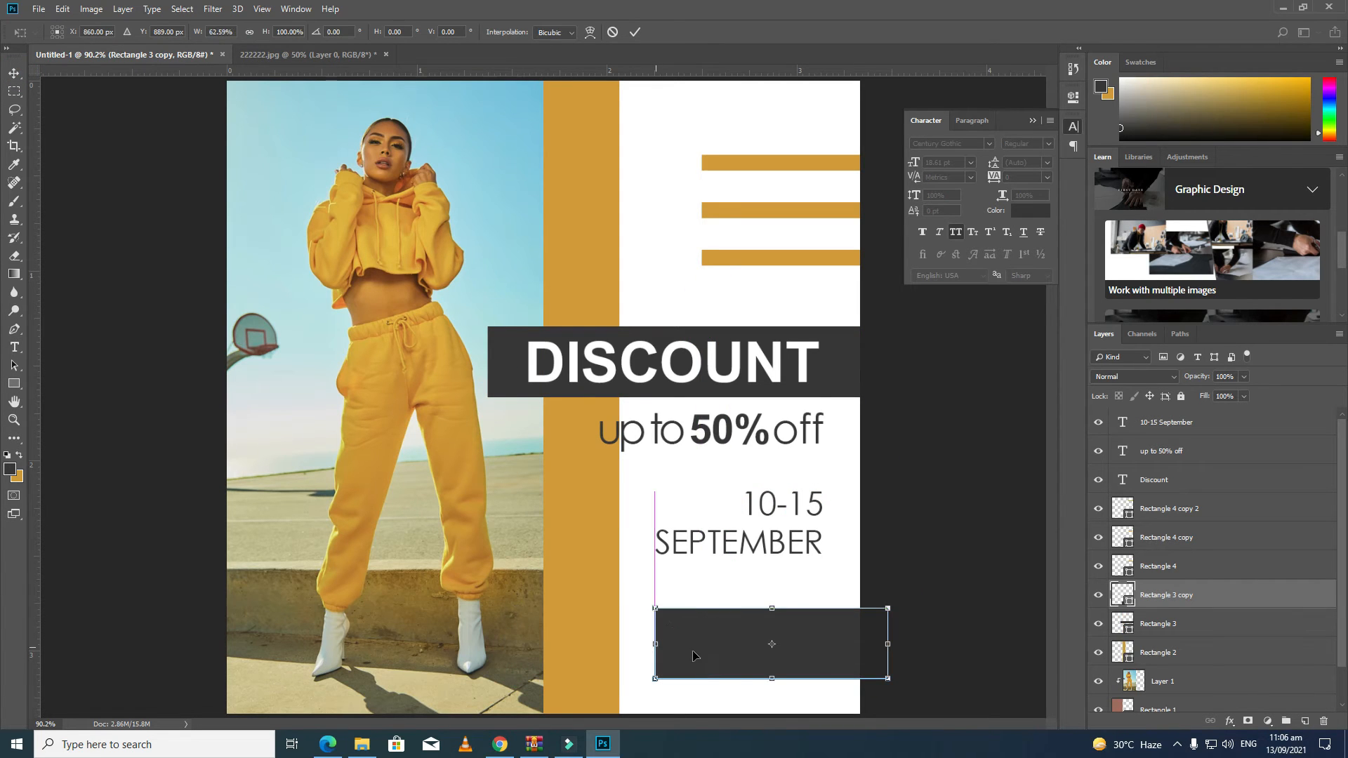
drag(888, 644, 825, 644)
mouse_move(747, 680)
mouse_down()
mouse_move(746, 642)
mouse_move(746, 654)
mouse_up()
drag(827, 637, 727, 644)
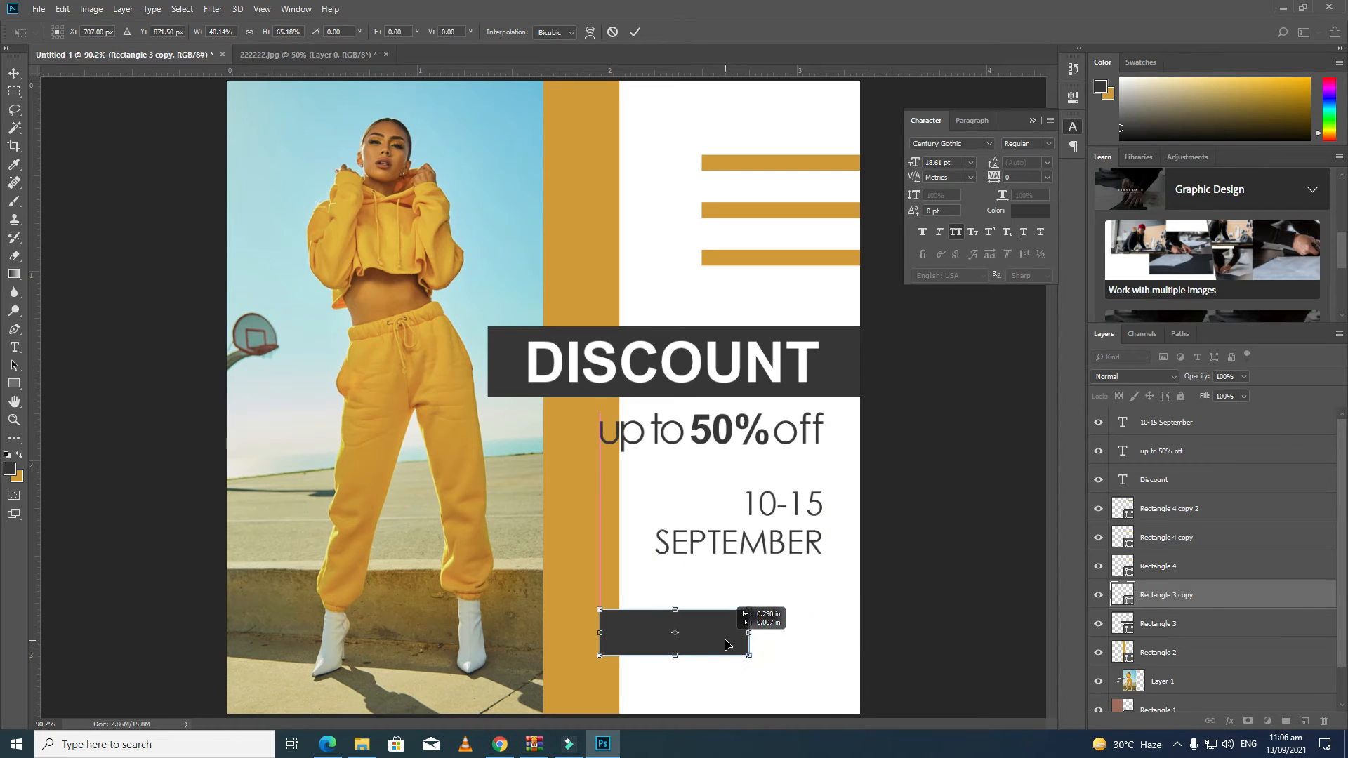
key(Return)
Add the text "SHOP NOW" by the small dark grey rectangle and colour it white
key(t)
click(653, 675)
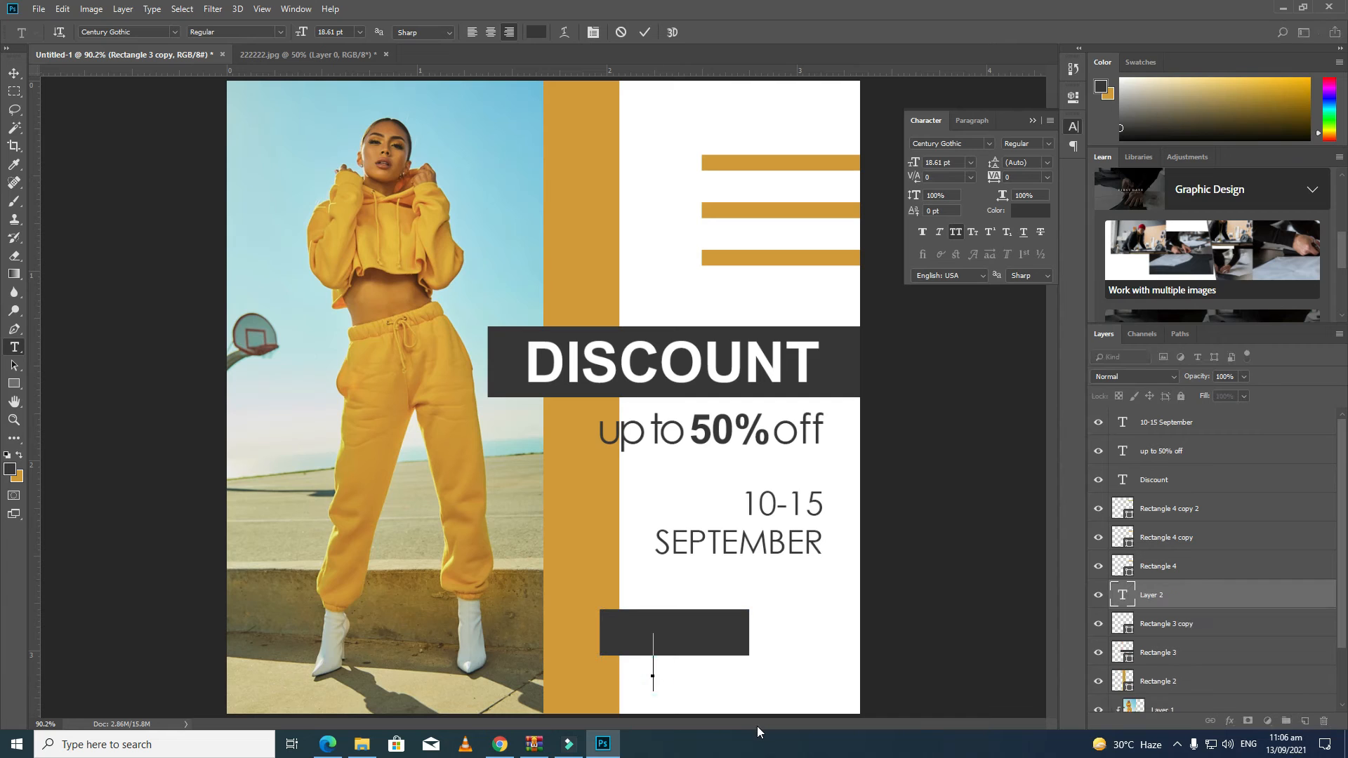
text(SHOP NOW)
key(ctrl+a)
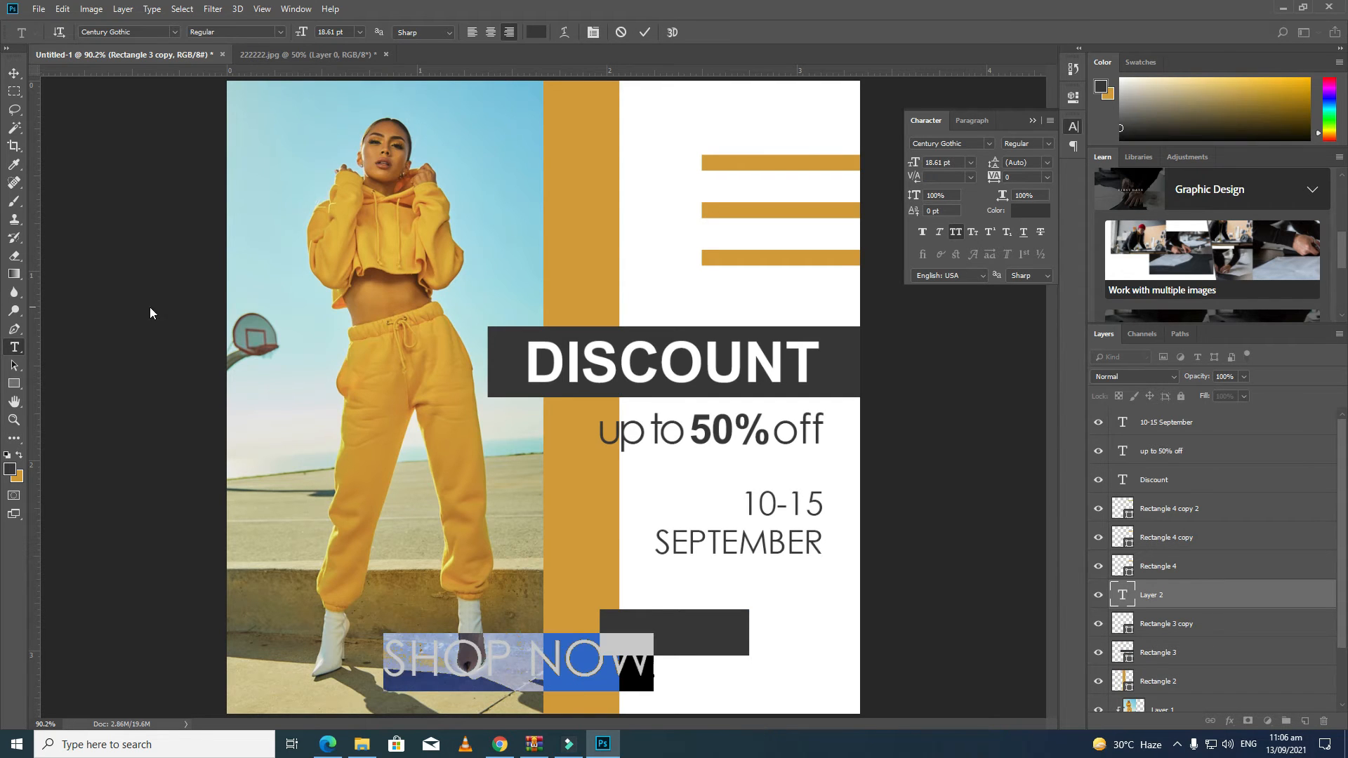
click(535, 32)
drag(147, 298, 62, 260)
click(379, 261)
Reduce the "SHOP NOW" text to 12.61 pt and move it onto the small dark grey rectangle
drag(303, 37, 299, 36)
click(14, 74)
key(ctrl+t)
drag(595, 670, 744, 649)
key(Return)
Align "SHOP NOW" and its dark grey rectangle on their horizontal and vertical centres, and clear the selection
shift+click(672, 651)
click(350, 32)
click(290, 33)
click(805, 652)
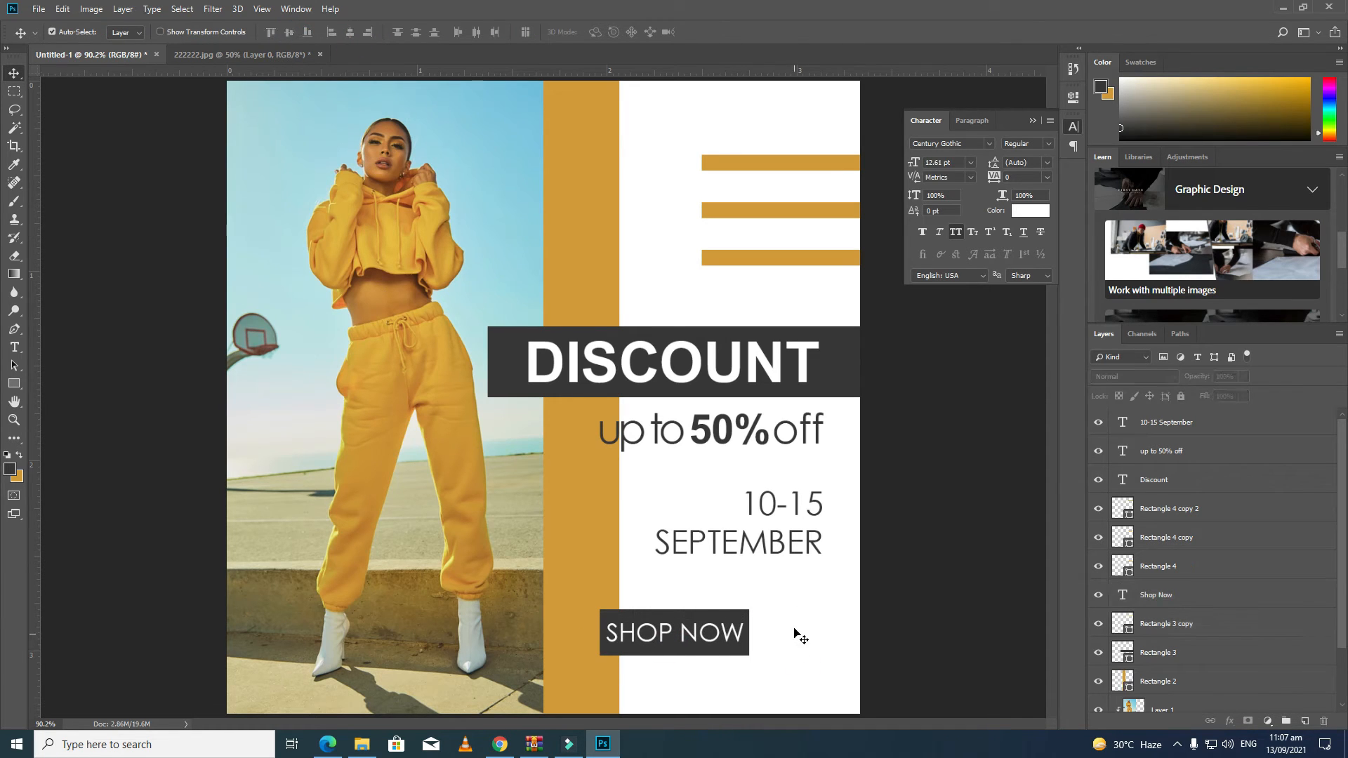
key(t)
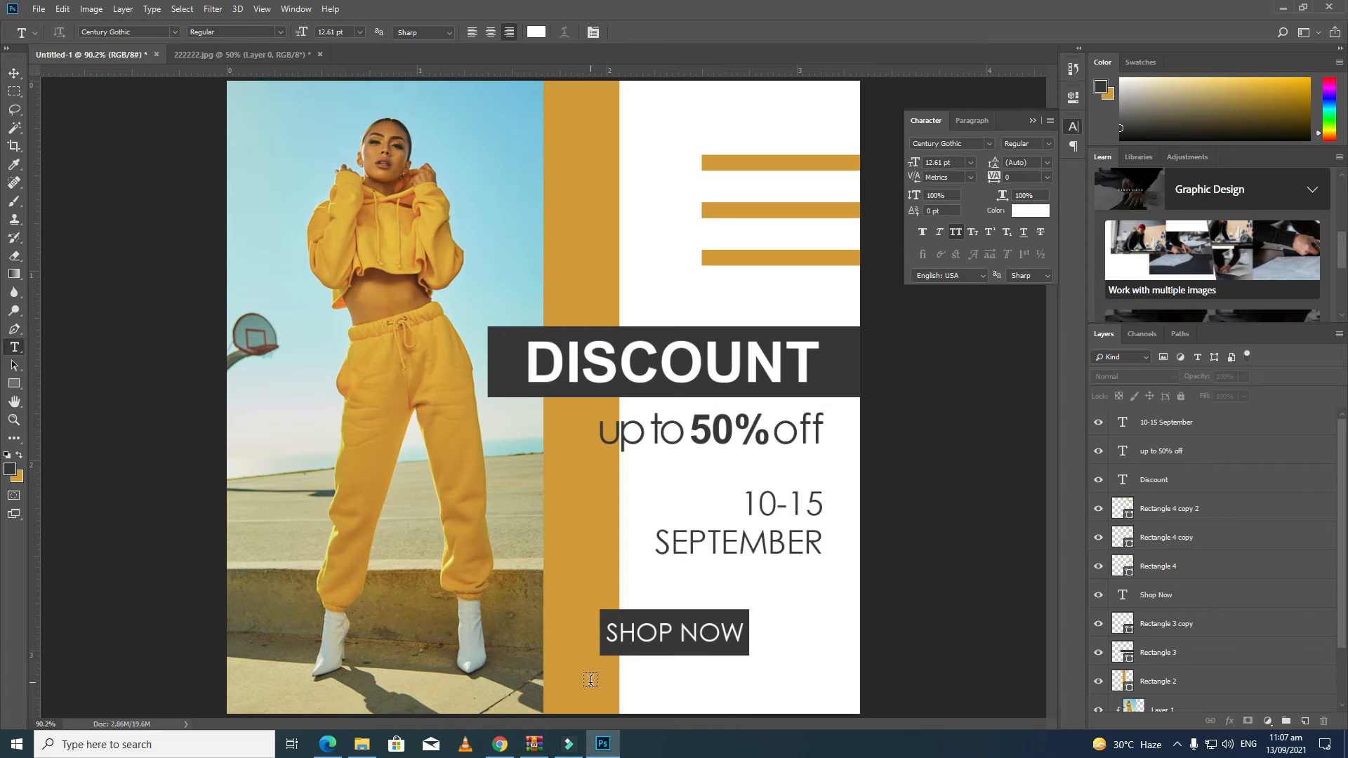
click(667, 683)
text(www)
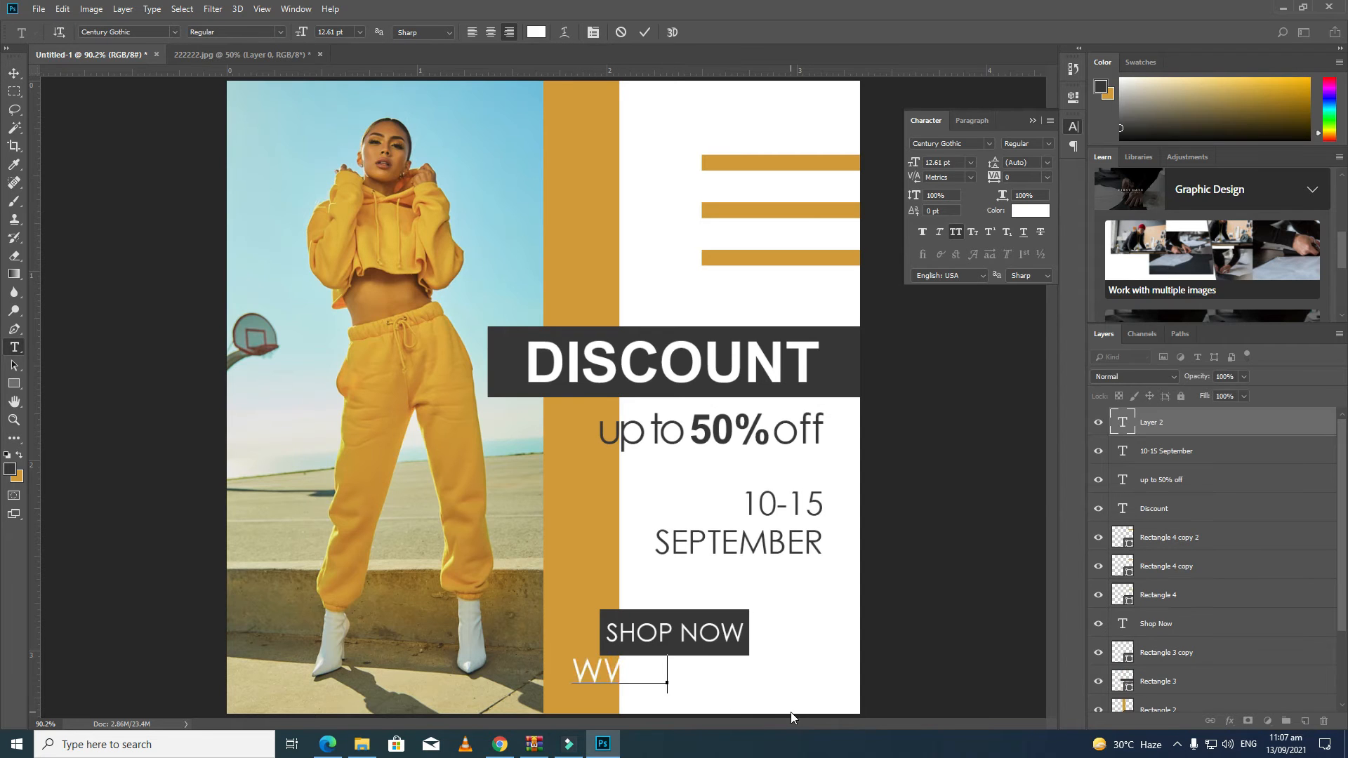
text(.you)
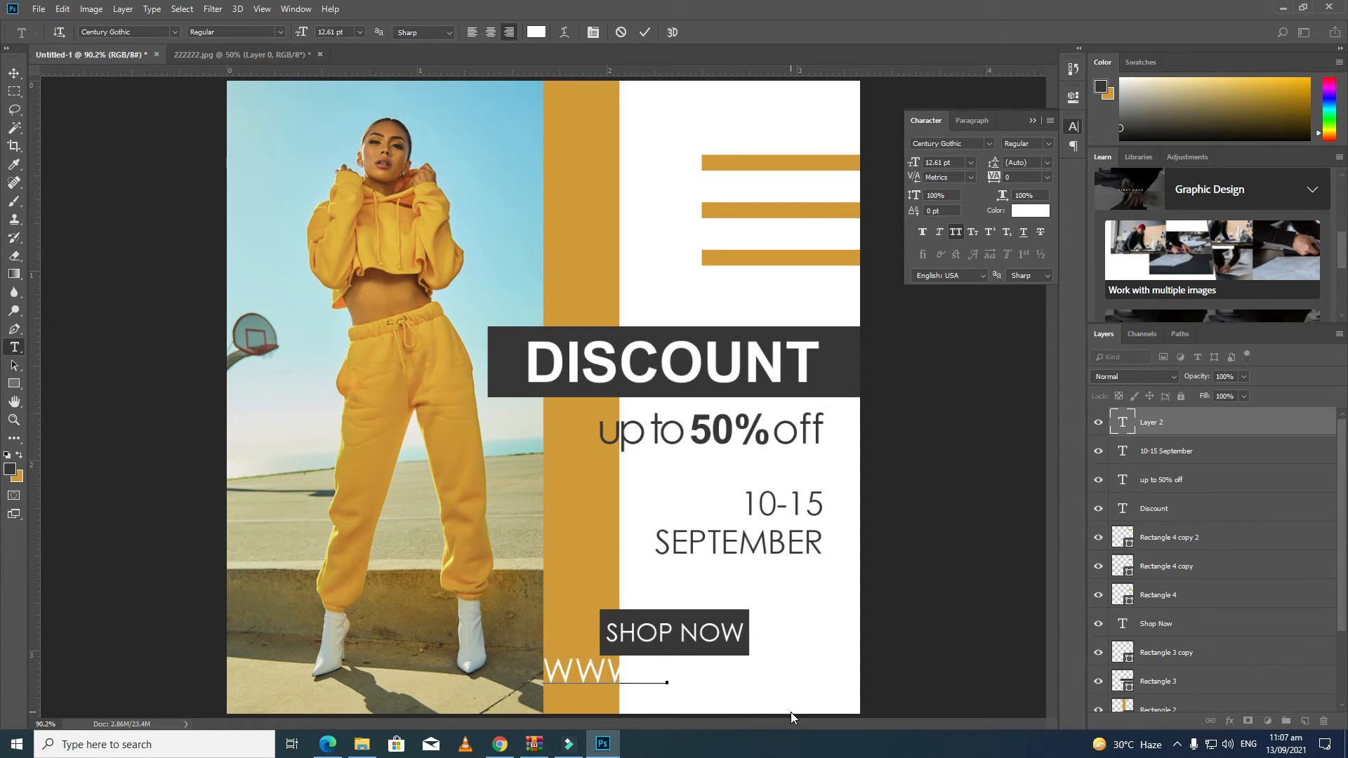
text(rwebsi)
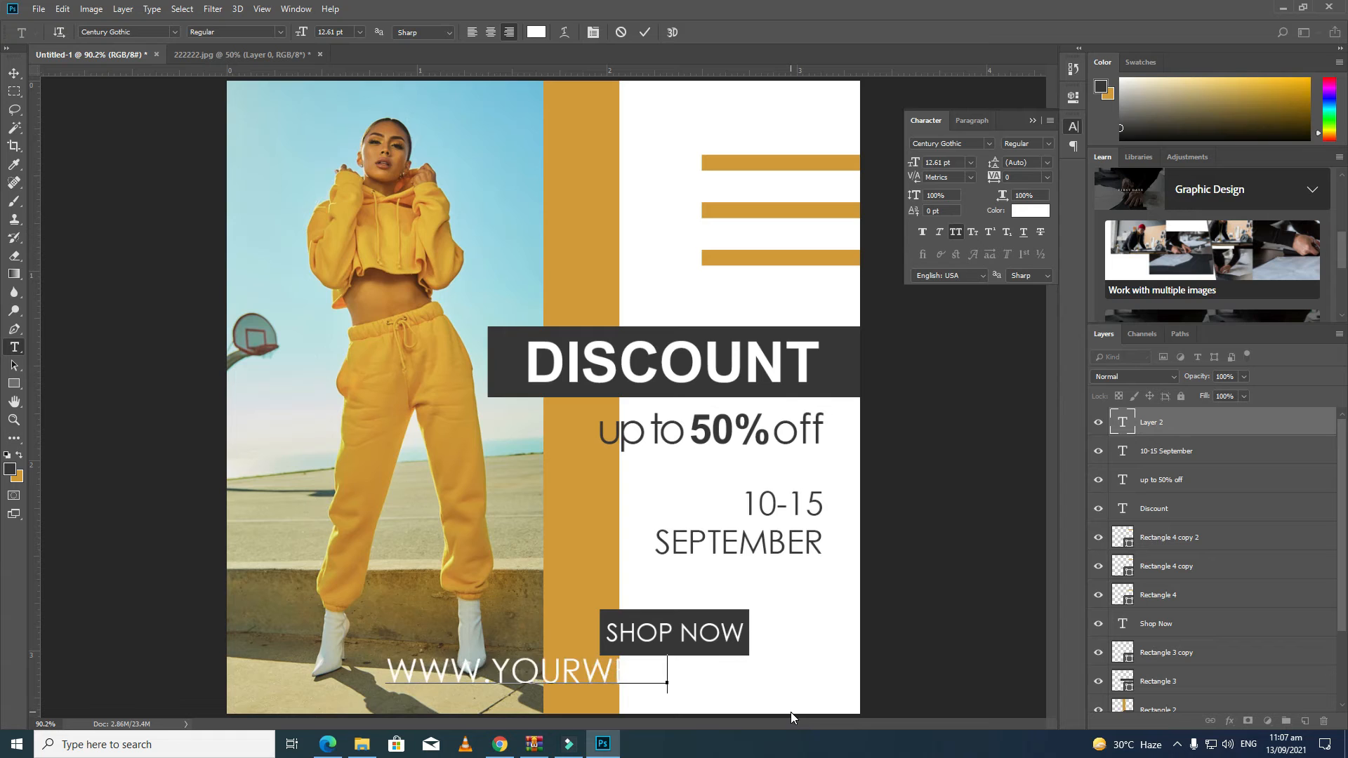
text(te.com)
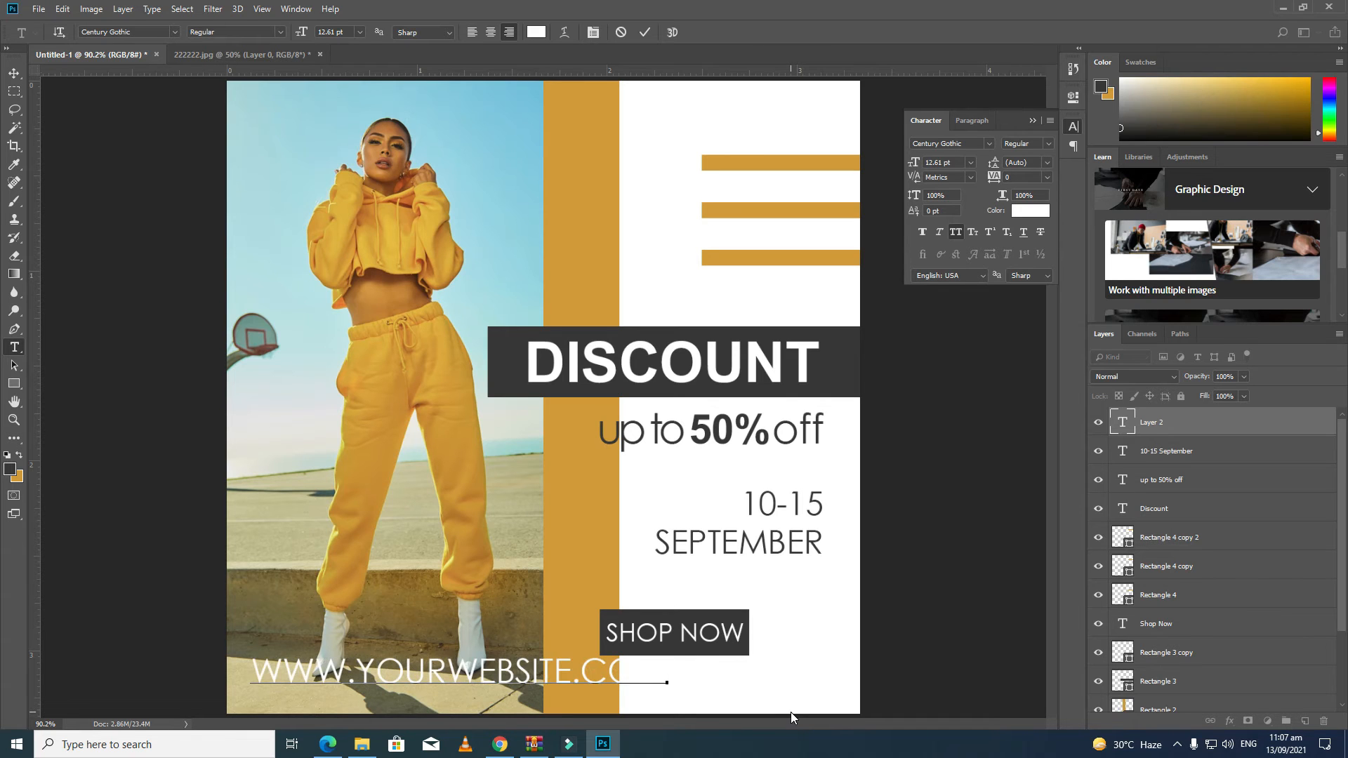
Turn off All Caps for the whole website text, commit it, and leave nothing on the canvas selected
key(ctrl+a)
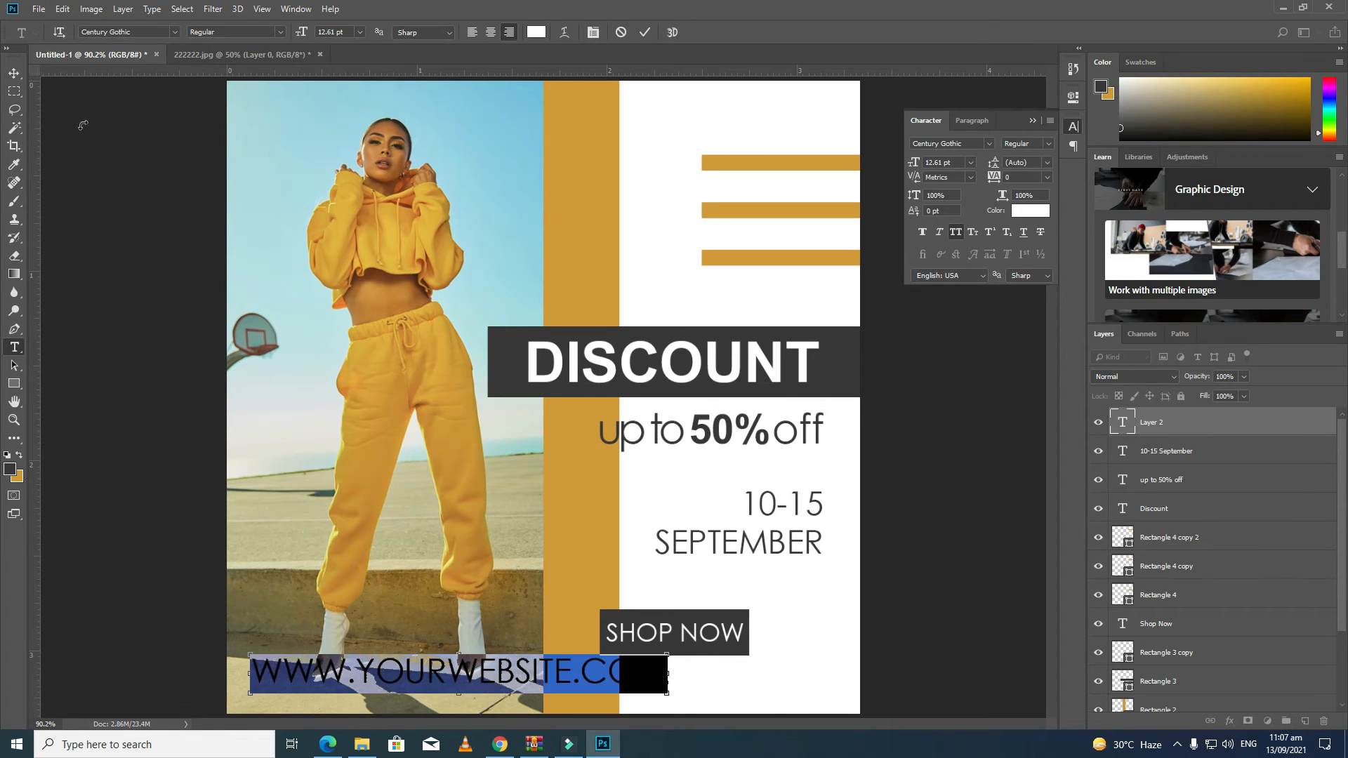
click(956, 232)
click(13, 73)
key(ctrl+a)
key(ctrl+d)
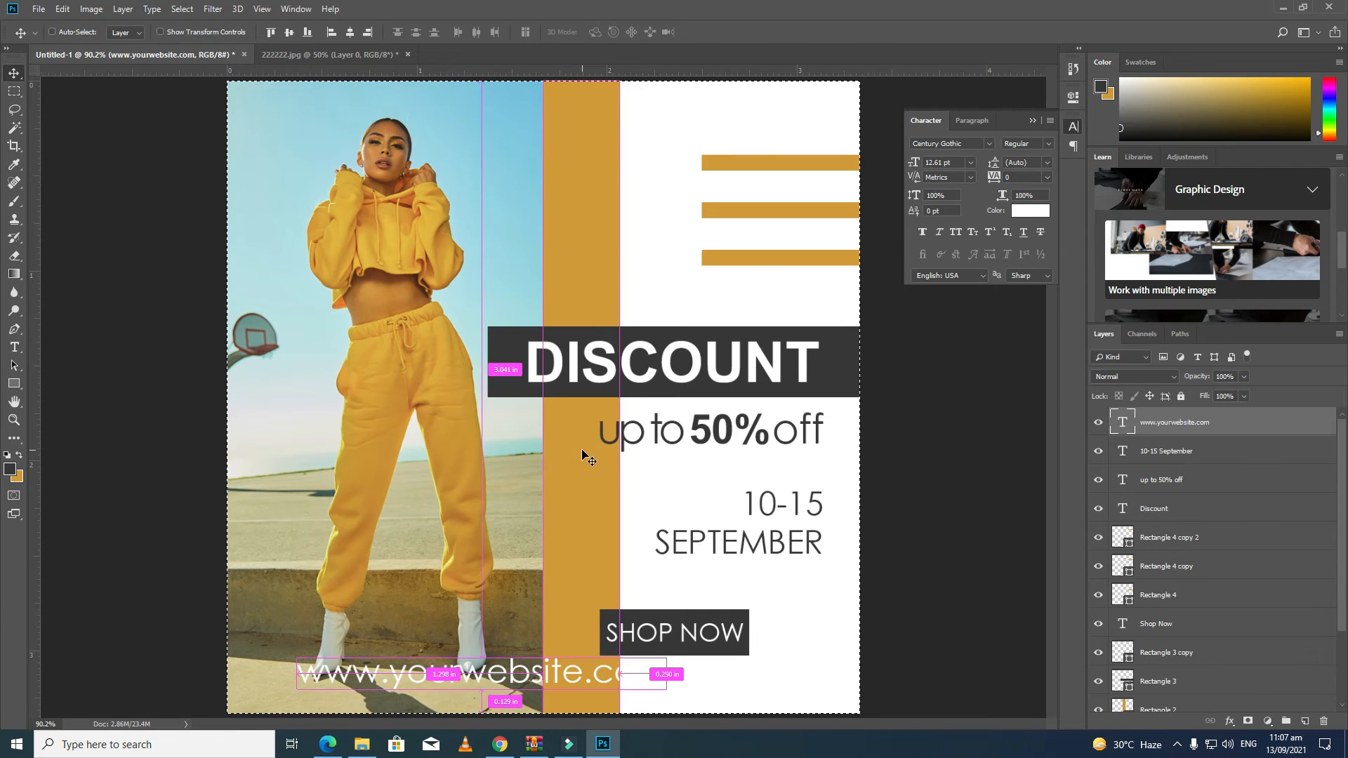
Rotate the website text 90° clockwise and move it onto the lower part of the mustard strip
key(ctrl+t)
right_click(577, 643)
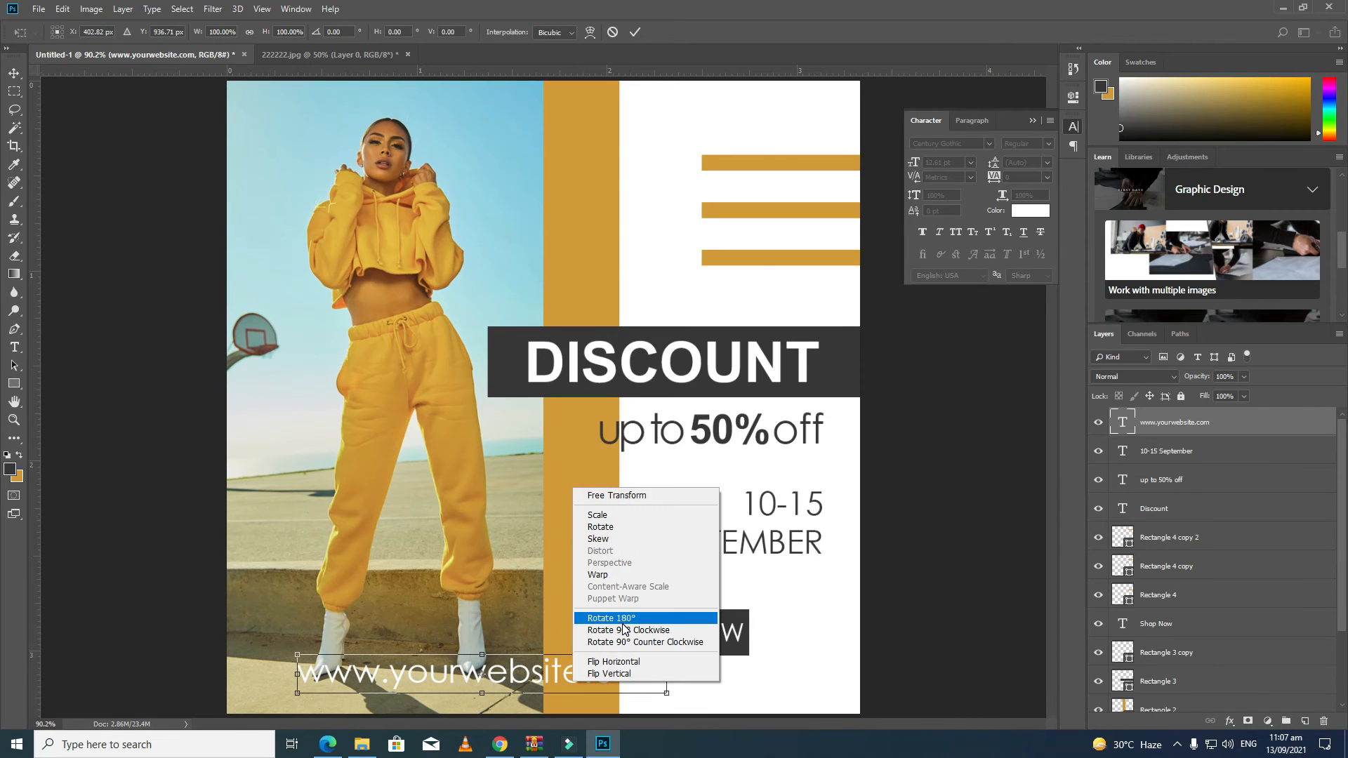
click(604, 613)
right_click(624, 698)
click(653, 667)
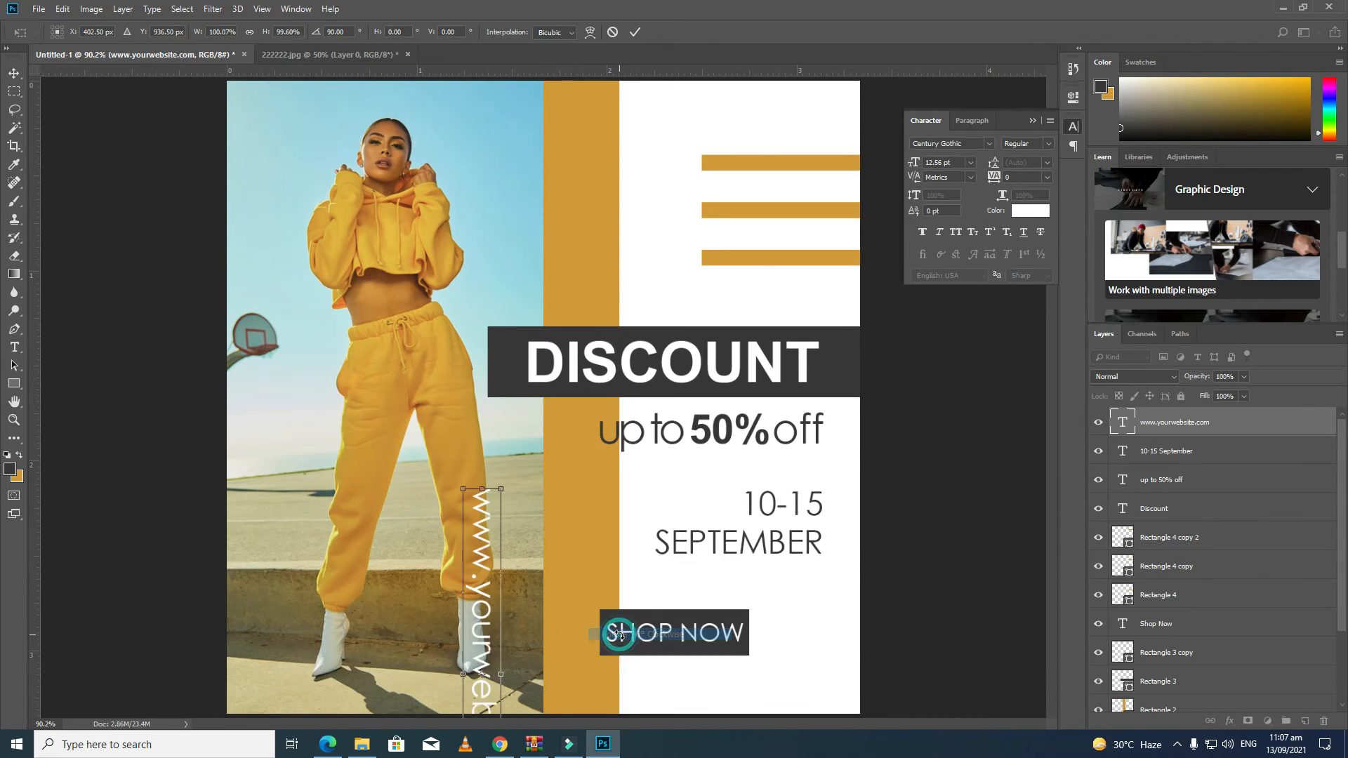
drag(486, 605, 578, 551)
Flip the vertical website text both horizontally and vertically so it reads from bottom to top
right_click(579, 553)
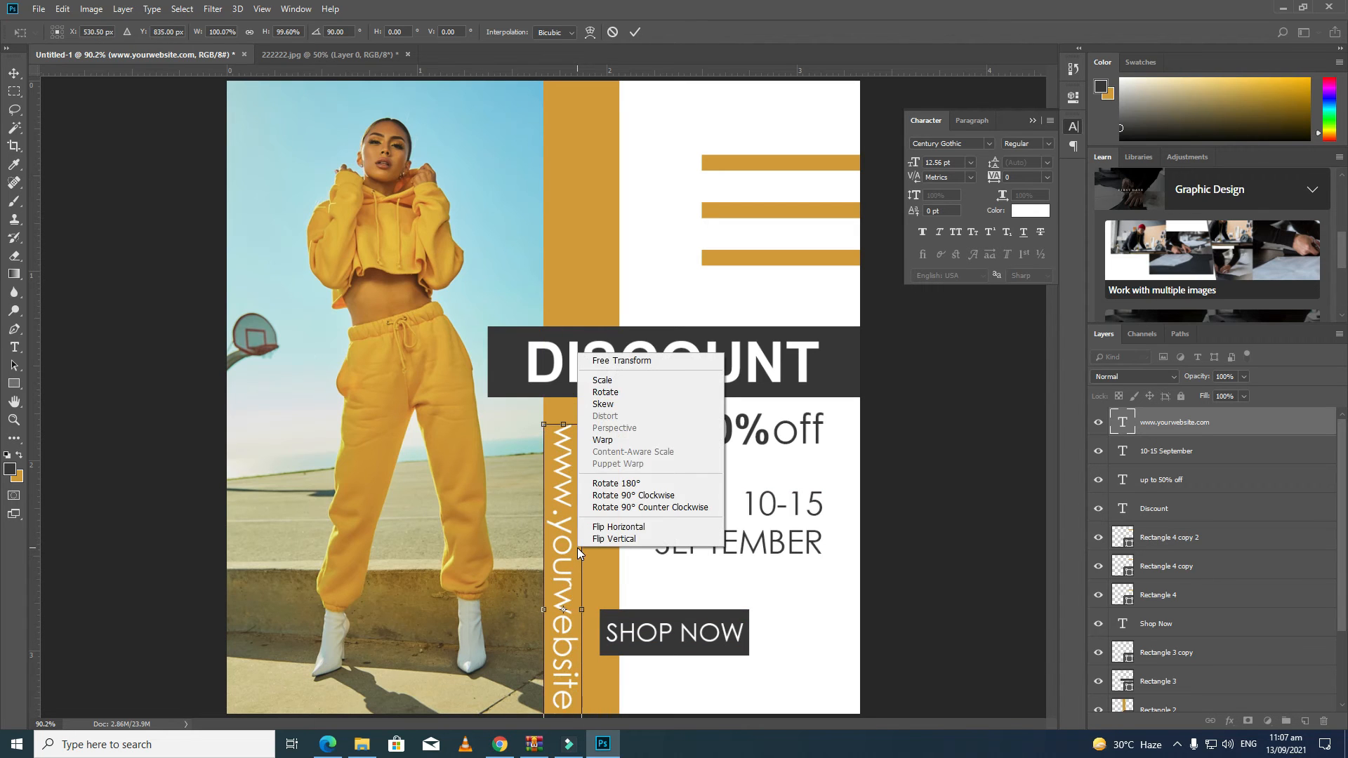
click(610, 530)
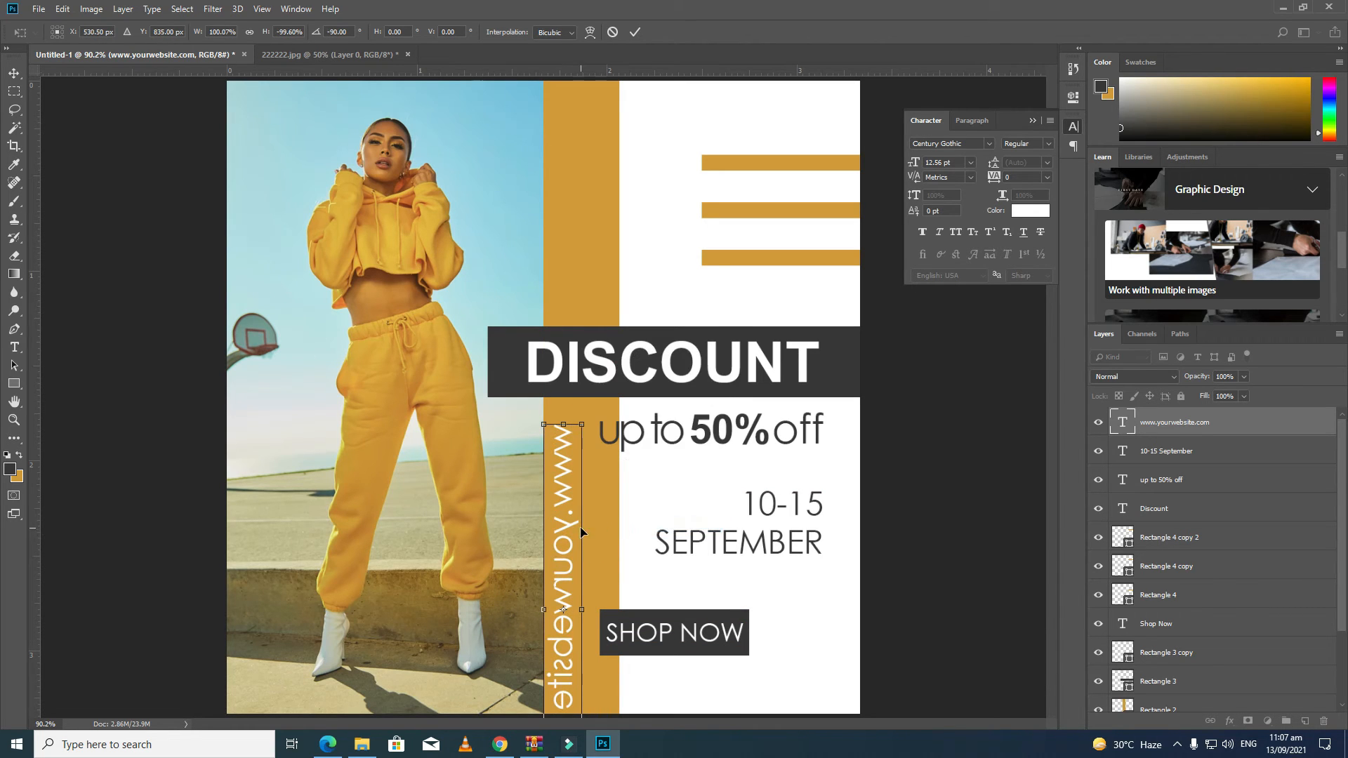
right_click(580, 527)
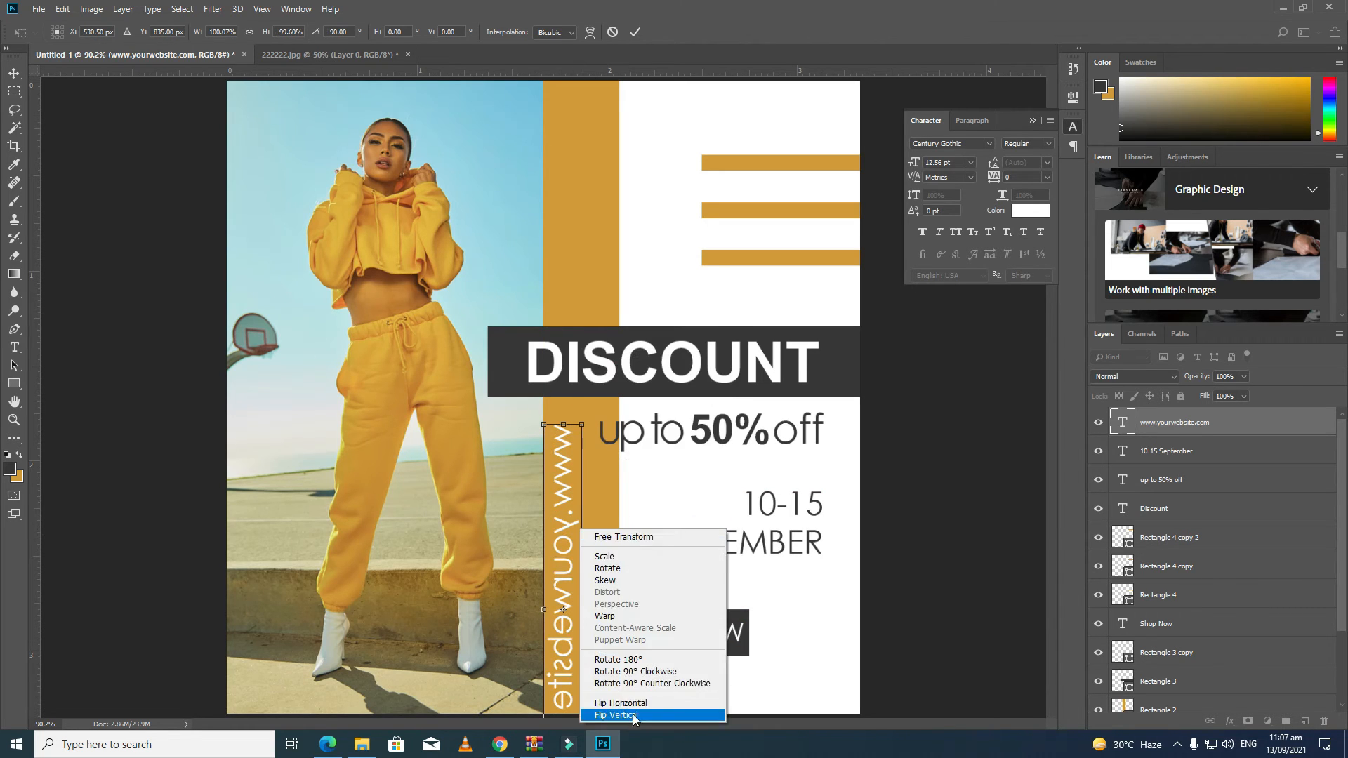
click(618, 660)
right_click(572, 653)
click(578, 628)
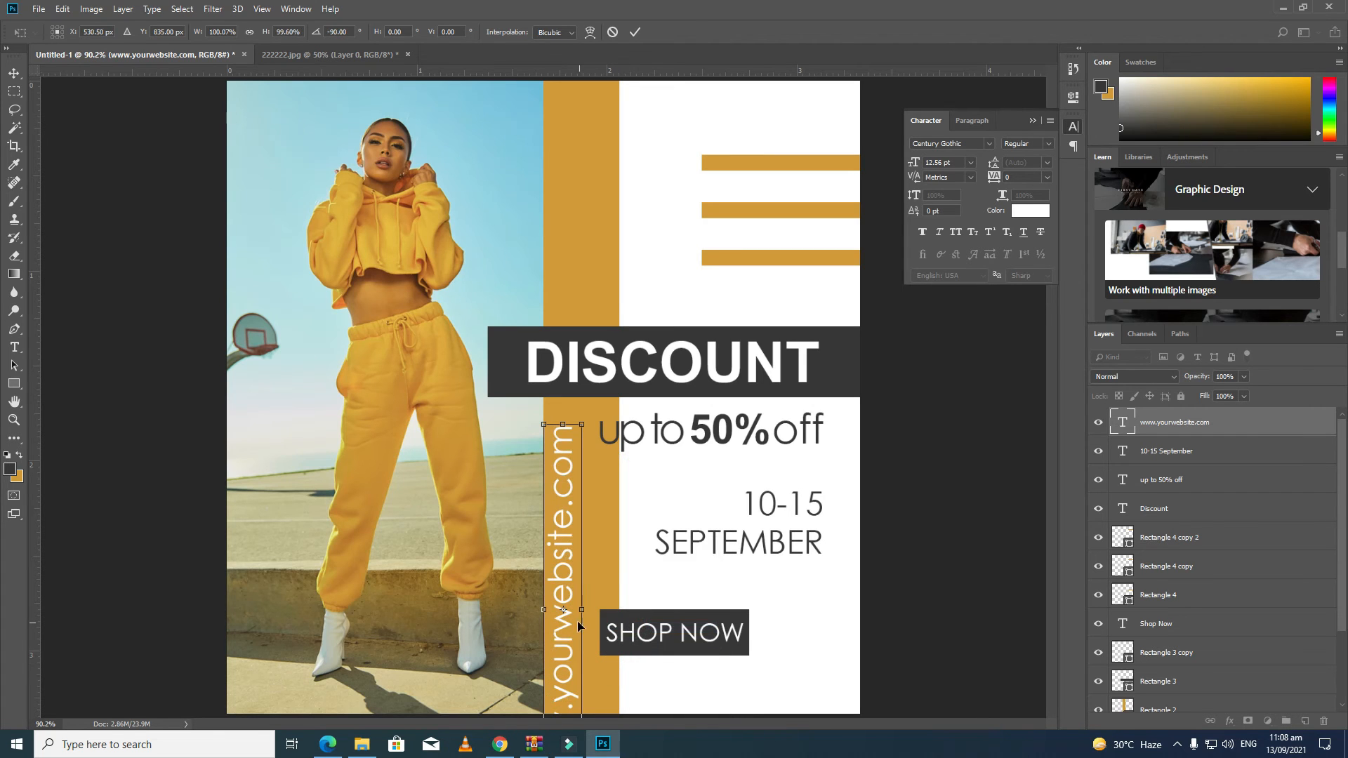
Shrink the website text to 5.9 pt near the left edge of the mustard strip and apply the transform
drag(544, 424, 556, 536)
key(Return)
right_click(587, 607)
click(603, 575)
key(z)
right_click(605, 568)
click(620, 574)
click(620, 575)
key(ctrl+0)
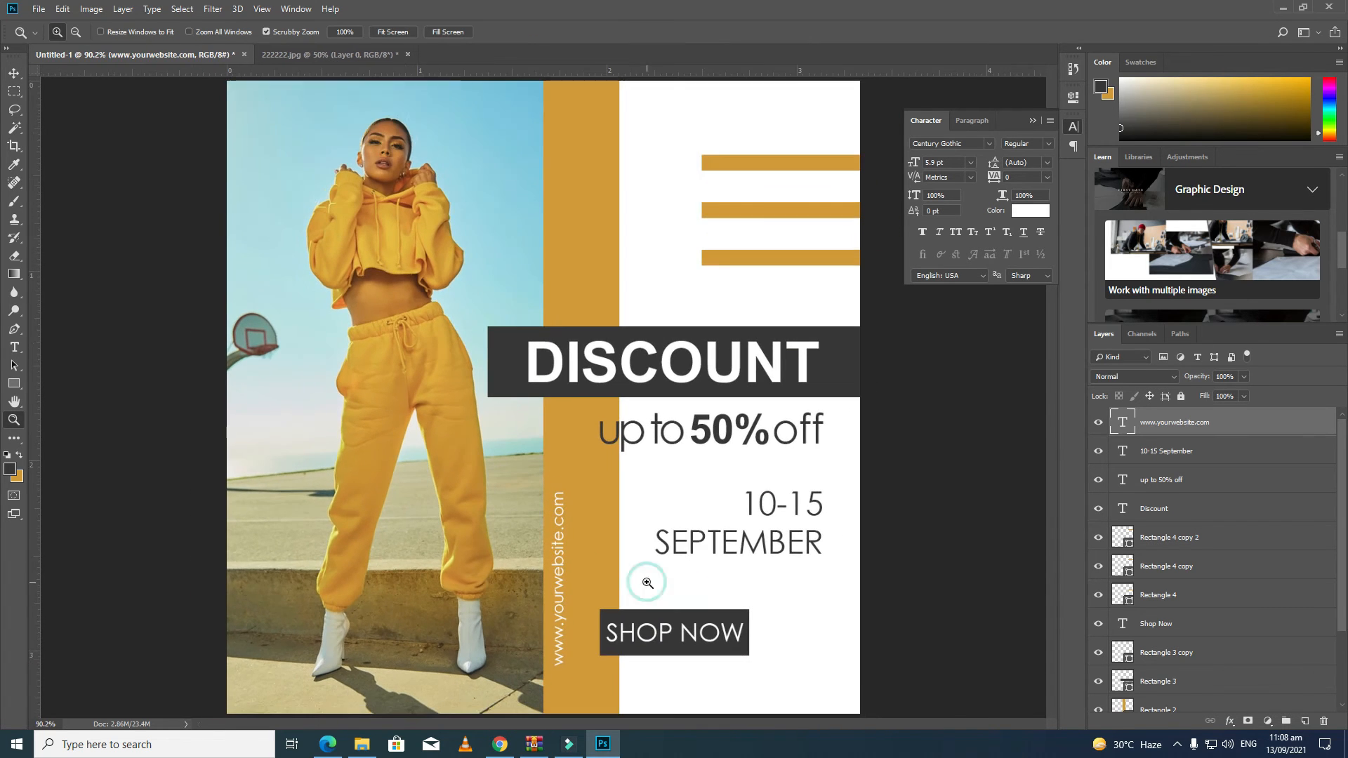
Nudge the website text up until its lower end is level with the SHOP NOW button's bottom edge, and deselect it
click(14, 79)
key(Up)
key(Up)
key(Up)
key(Up)
key(Up)
key(Up)
key(Up)
key(Up)
key(Up)
key(Up)
key(Up)
key(Up)
key(Up)
key(Up)
key(Up)
key(Up)
key(Up)
key(Up)
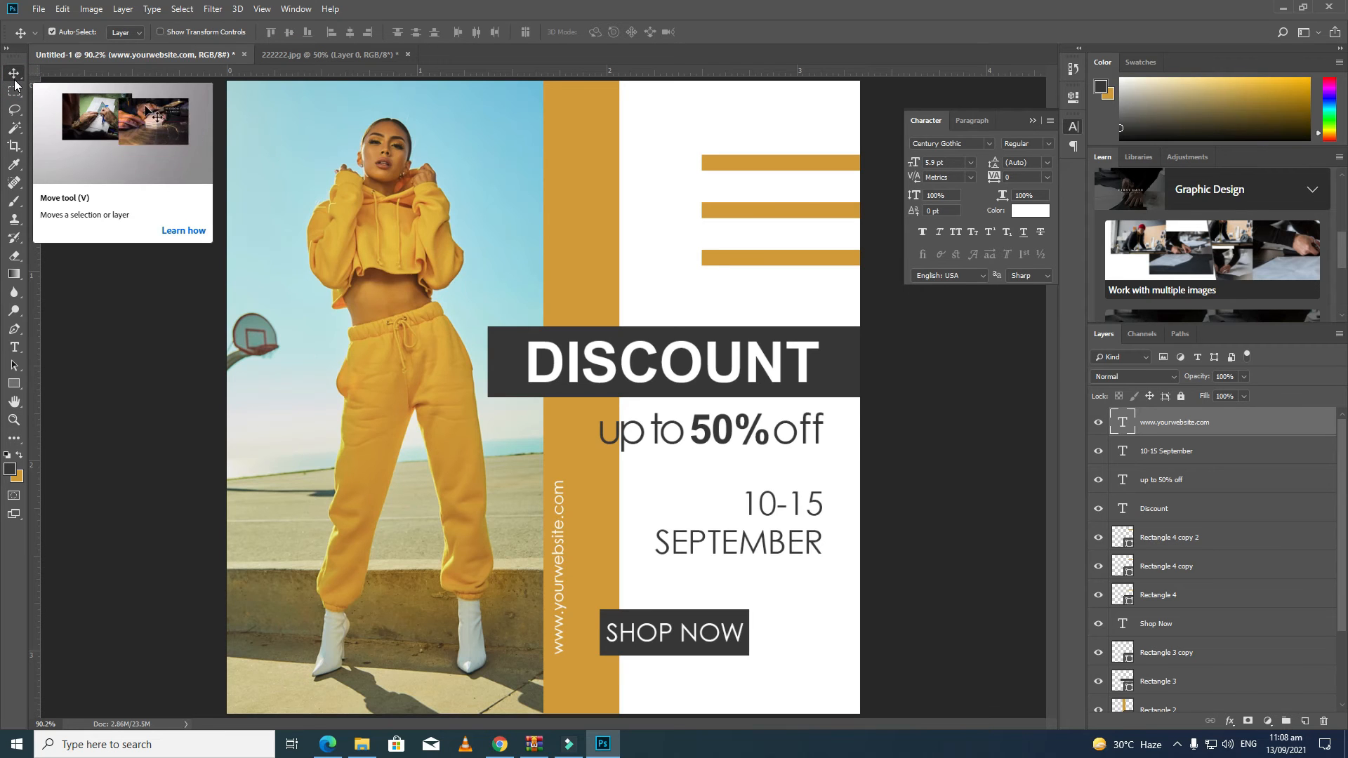
click(648, 202)
Select the website text layer and set the foreground colour to white for shapes on the upper mustard strip
key(z)
double_click(583, 132)
scroll(562, 302, up, 3)
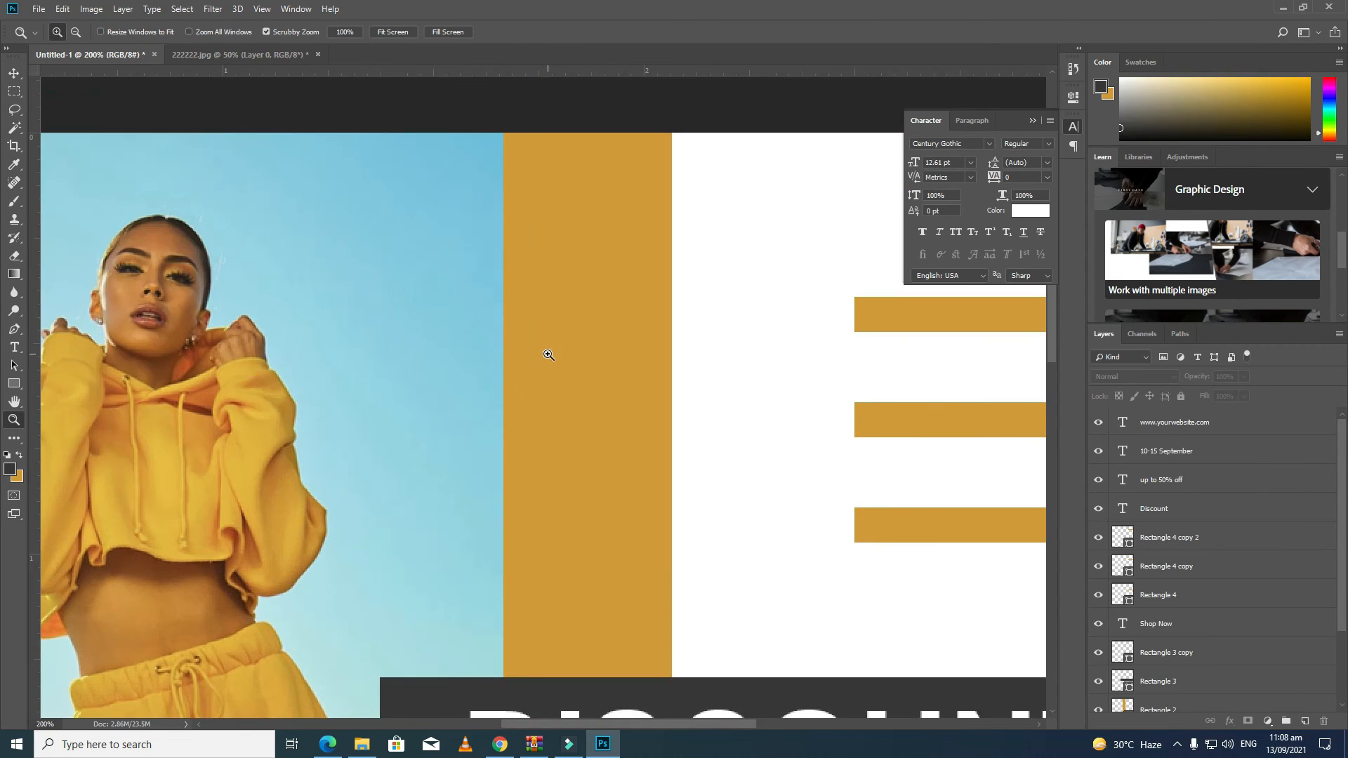
click(548, 356)
scroll(604, 372, up, 2)
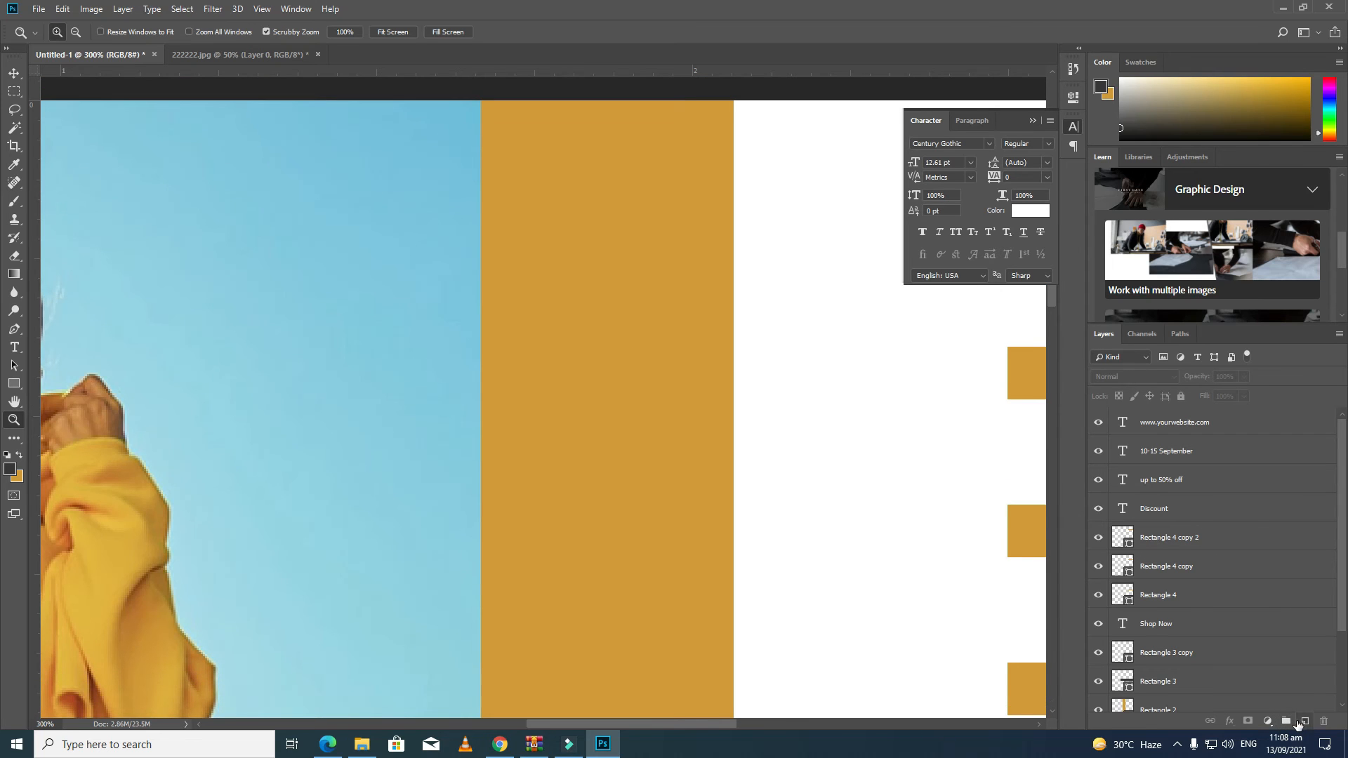
click(14, 383)
click(1165, 424)
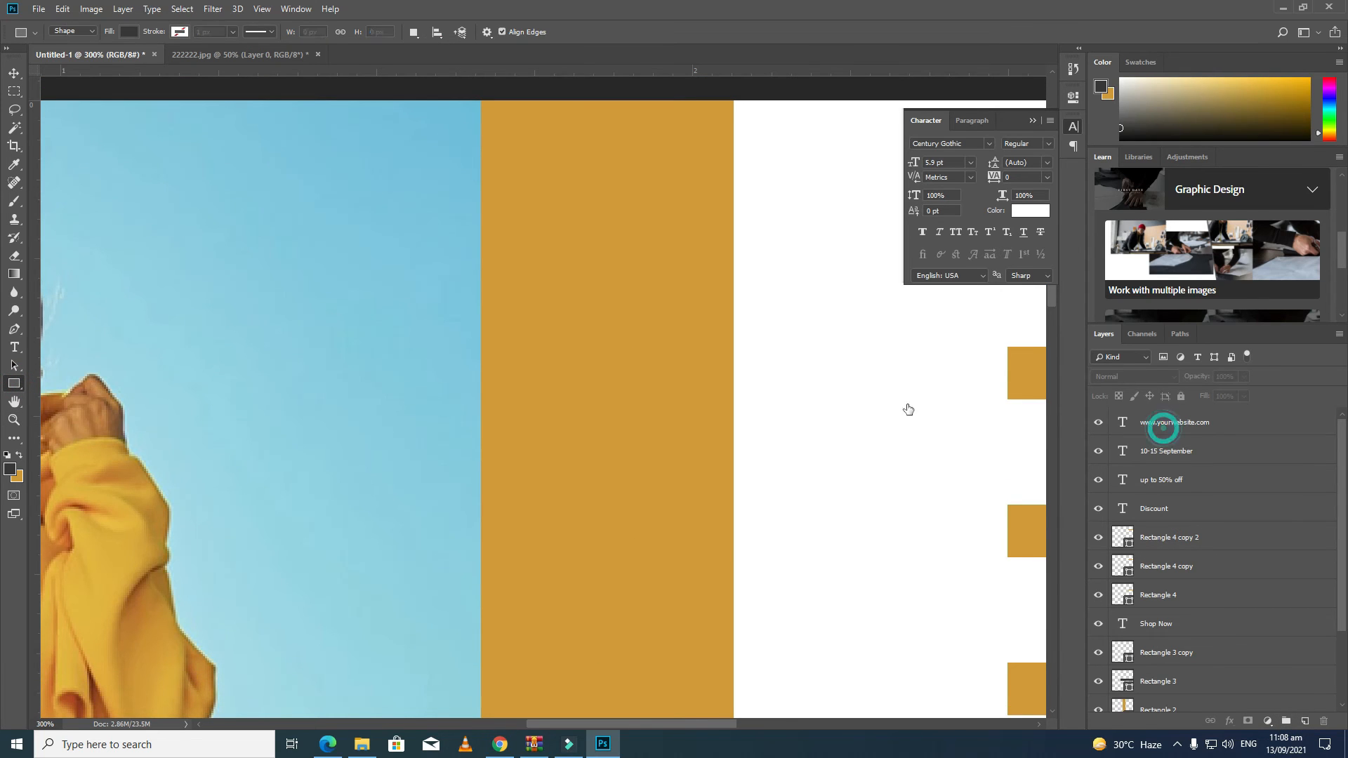
click(11, 470)
drag(104, 394, 62, 263)
click(375, 265)
Draw a white circle about 22 px in diameter with the Ellipse tool on the upper mustard strip
drag(528, 260, 550, 288)
key(ctrl+z)
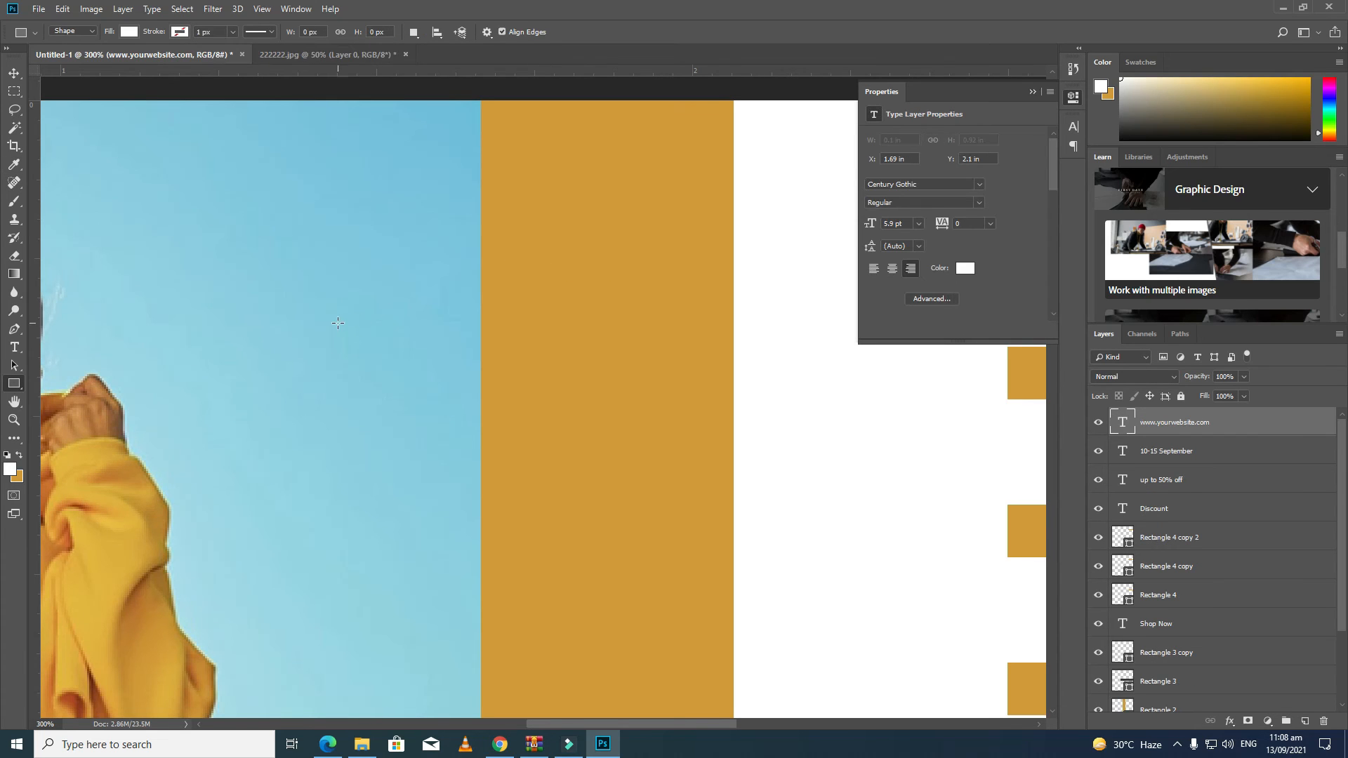
right_click(14, 384)
click(70, 412)
mouse_move(518, 335)
mouse_down()
mouse_move(556, 380)
mouse_move(528, 365)
mouse_move(588, 365)
mouse_move(520, 366)
mouse_move(588, 376)
mouse_up()
key(v)
Duplicate the white circle three times to its right and space the four circles evenly across the mustard strip
key(super)
key(super)
drag(587, 372, 717, 376)
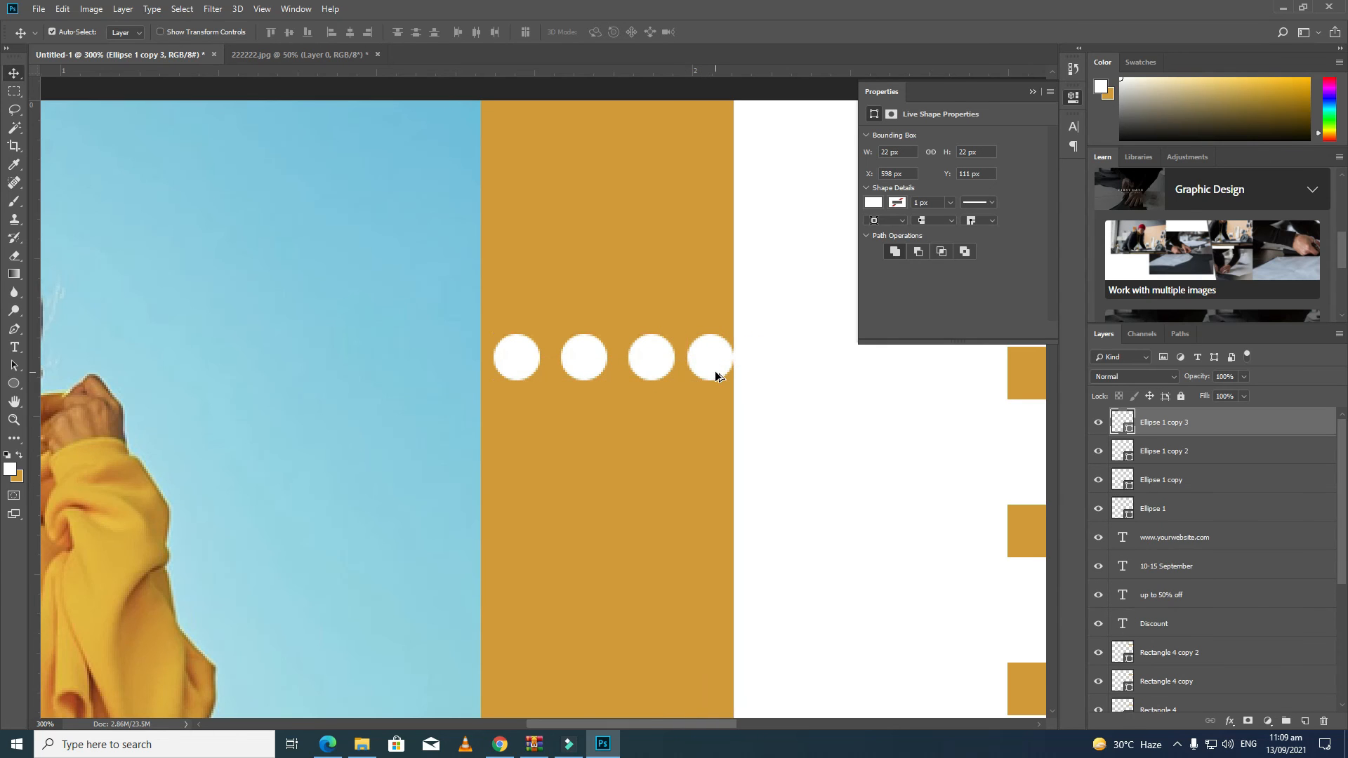
drag(580, 370, 629, 370)
drag(707, 357, 688, 361)
Scale the row of four circles to about 69 px wide and duplicate it downward to make three rows
click(686, 362)
shift+click(628, 363)
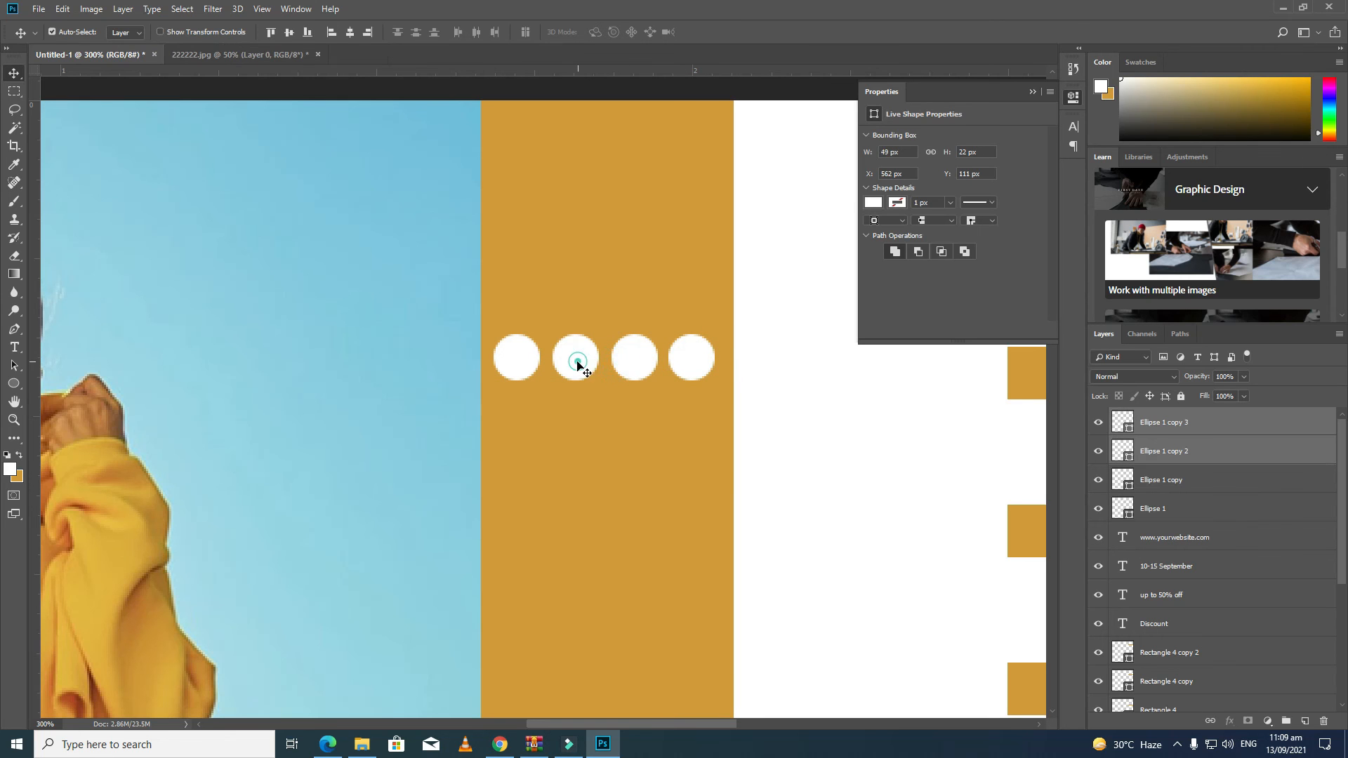
shift+click(575, 358)
shift+click(531, 365)
right_click(616, 455)
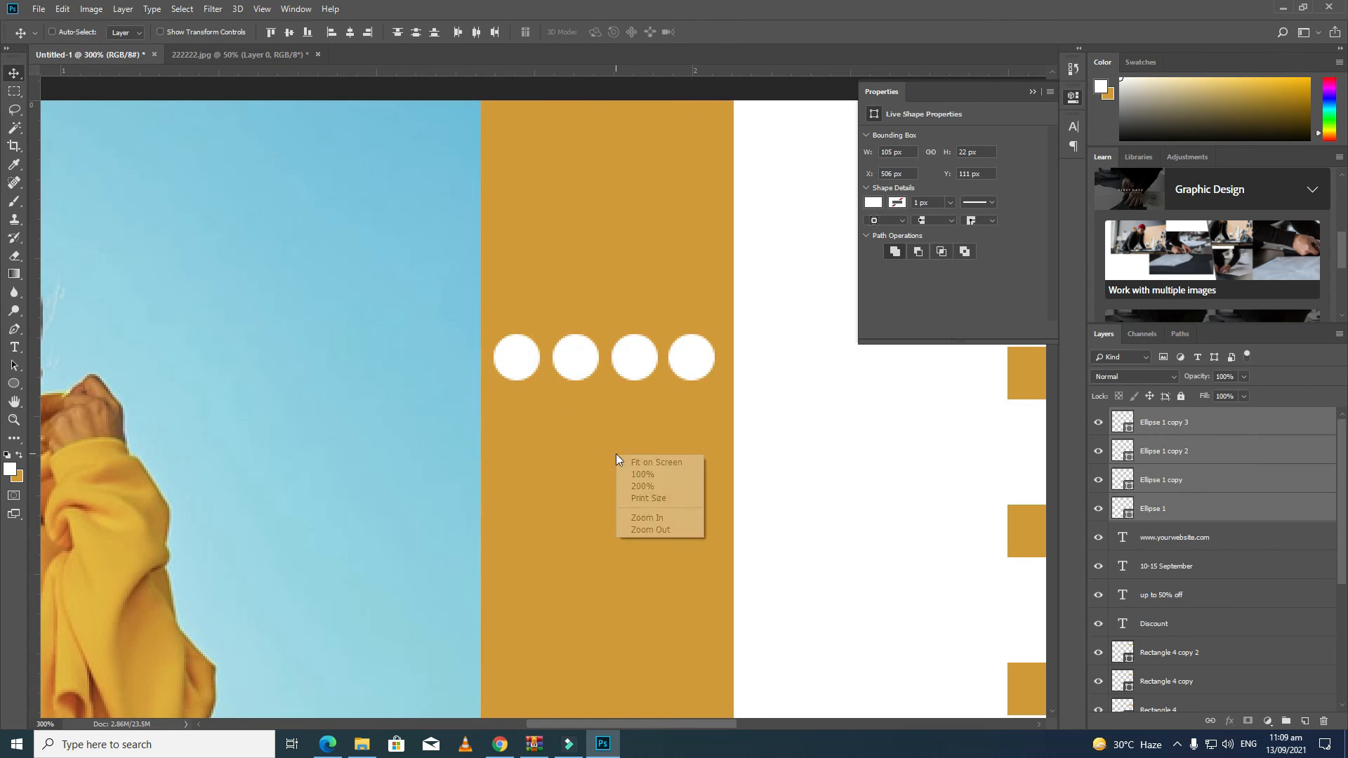
click(635, 460)
key(ctrl+t)
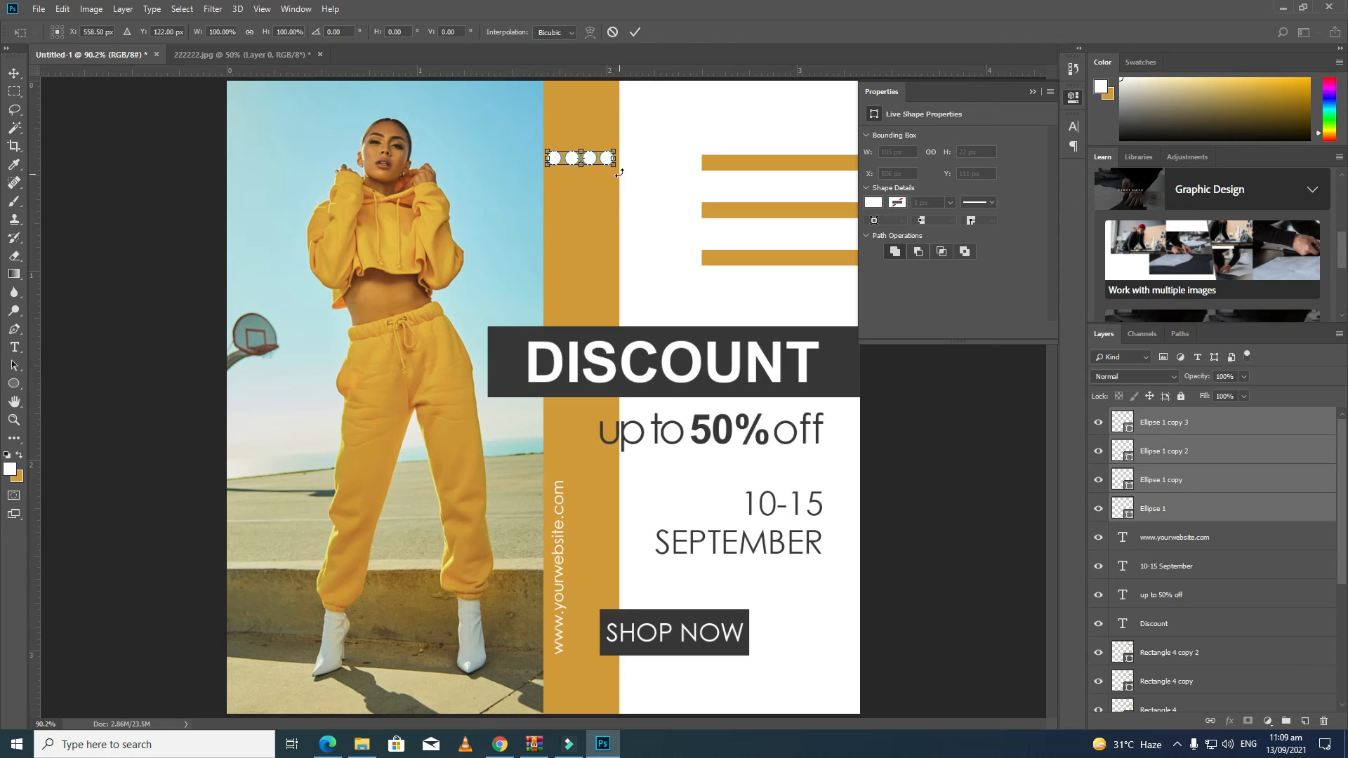
drag(609, 168, 590, 187)
key(Return)
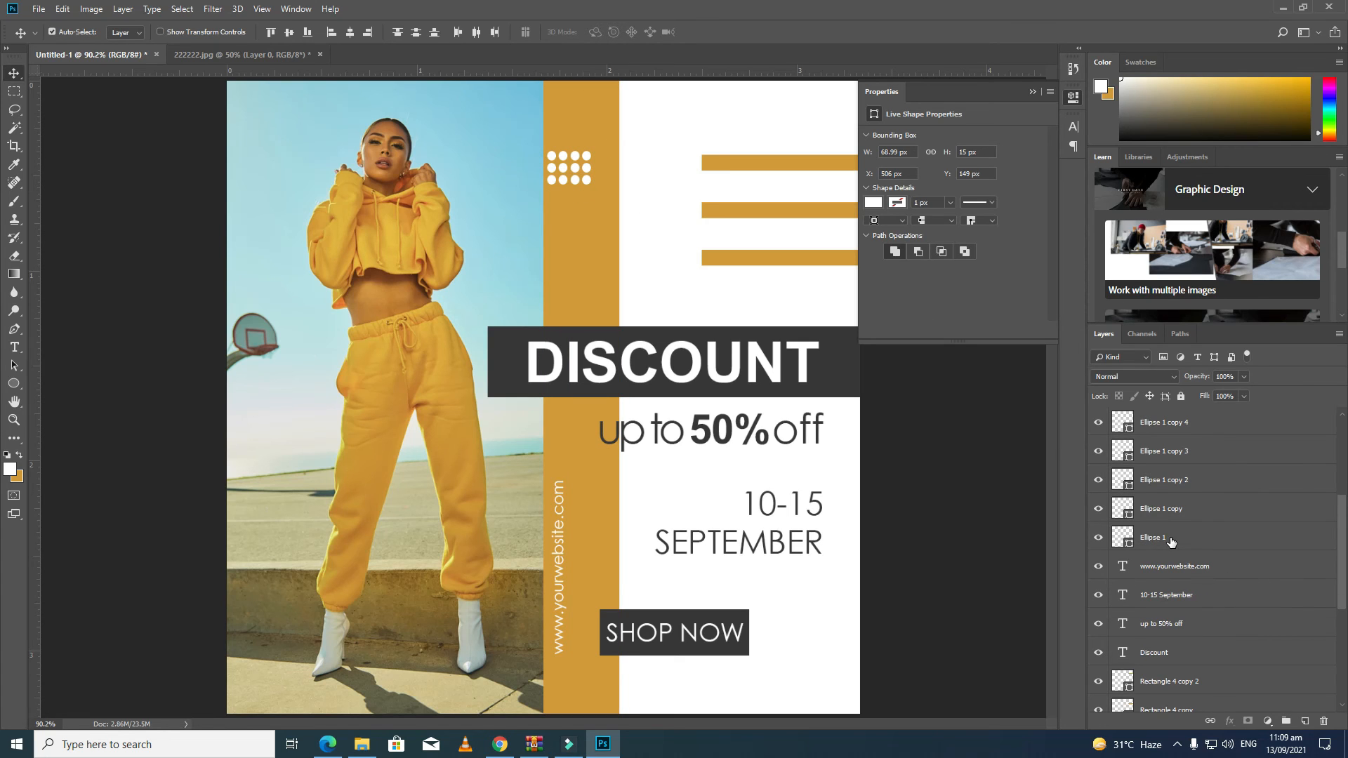
Enlarge the twelve-circle grid to about 94 by 73 px, move it near the top of the mustard strip, and deselect it
click(1171, 540)
shift+click(1174, 423)
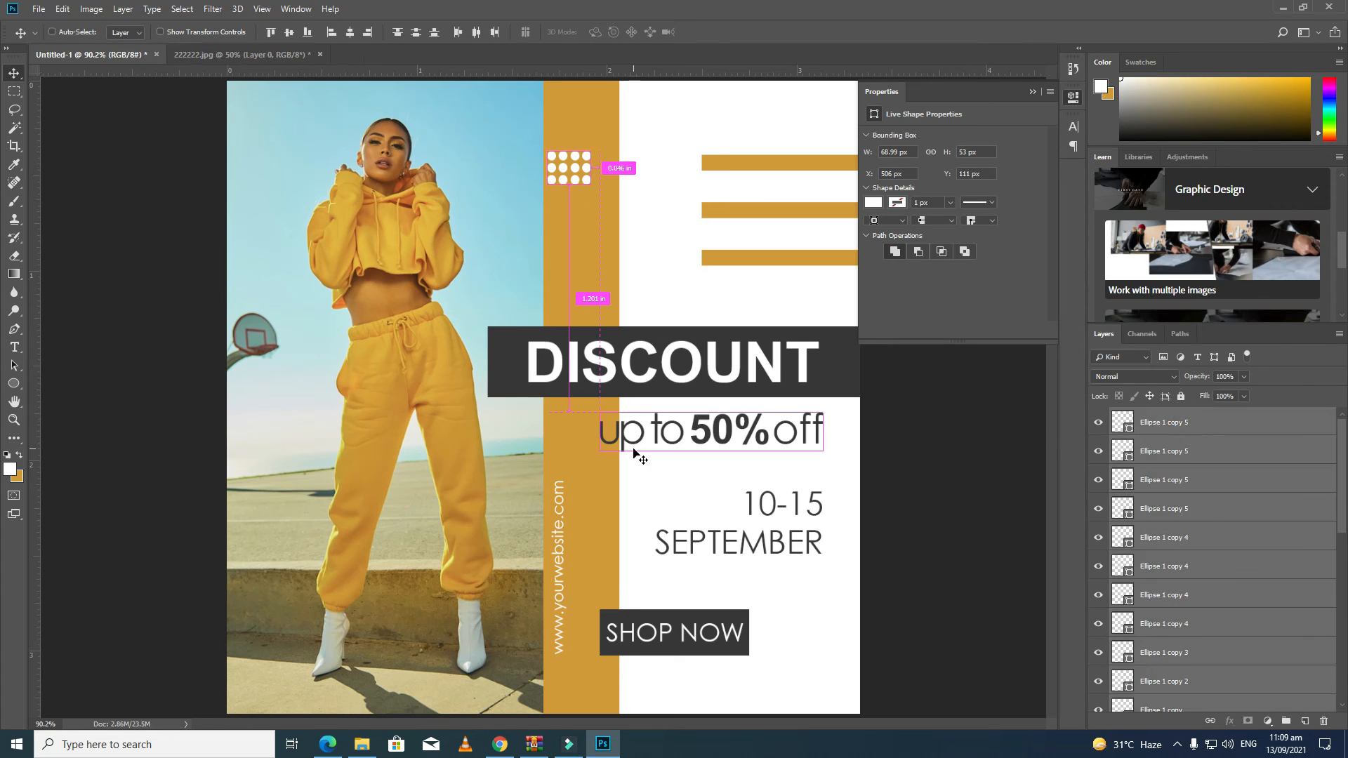
key(ctrl+t)
drag(595, 185, 603, 148)
key(Return)
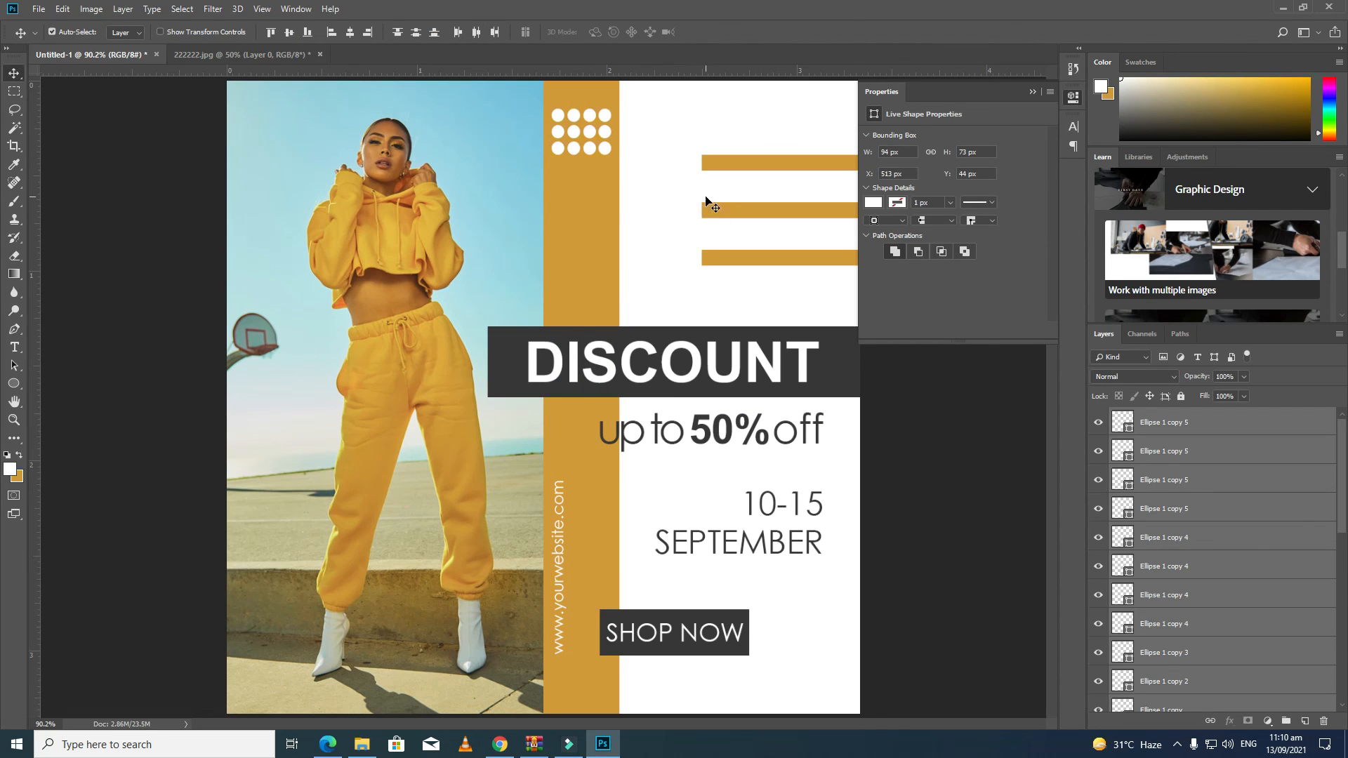
click(652, 204)
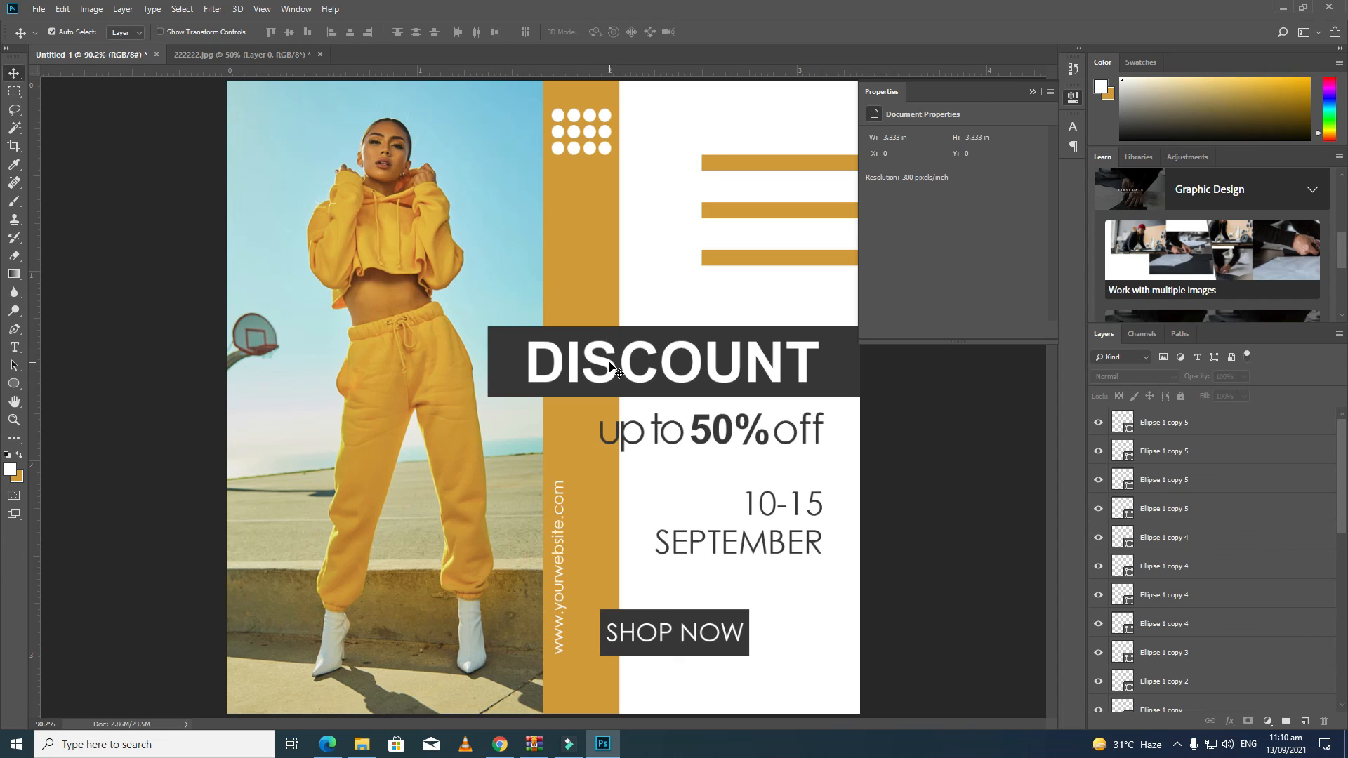
Reselect all twelve circles and duplicate the grid into the poster's lower right corner beside SHOP NOW
click(606, 150)
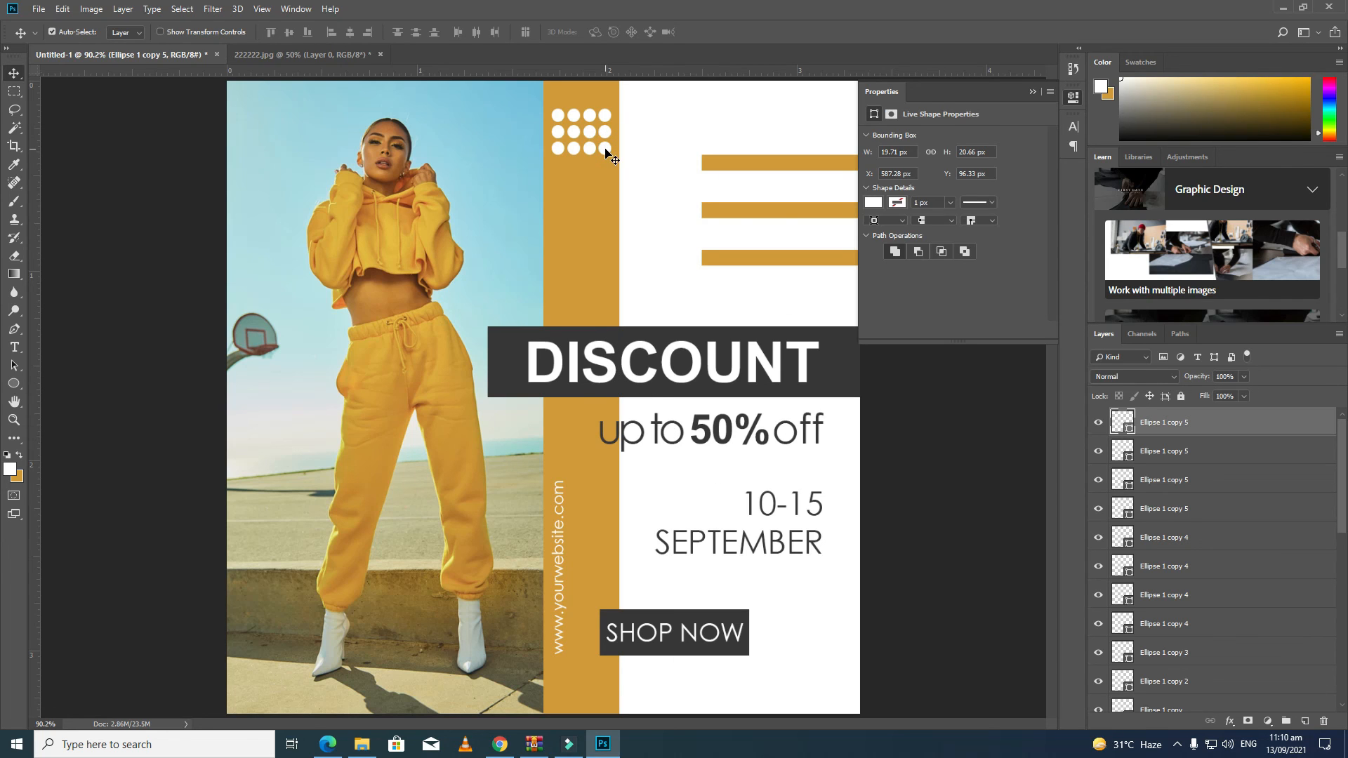
key(ctrl+z)
key(ctrl+z)
scroll(1220, 510, down, 3)
shift+click(1169, 574)
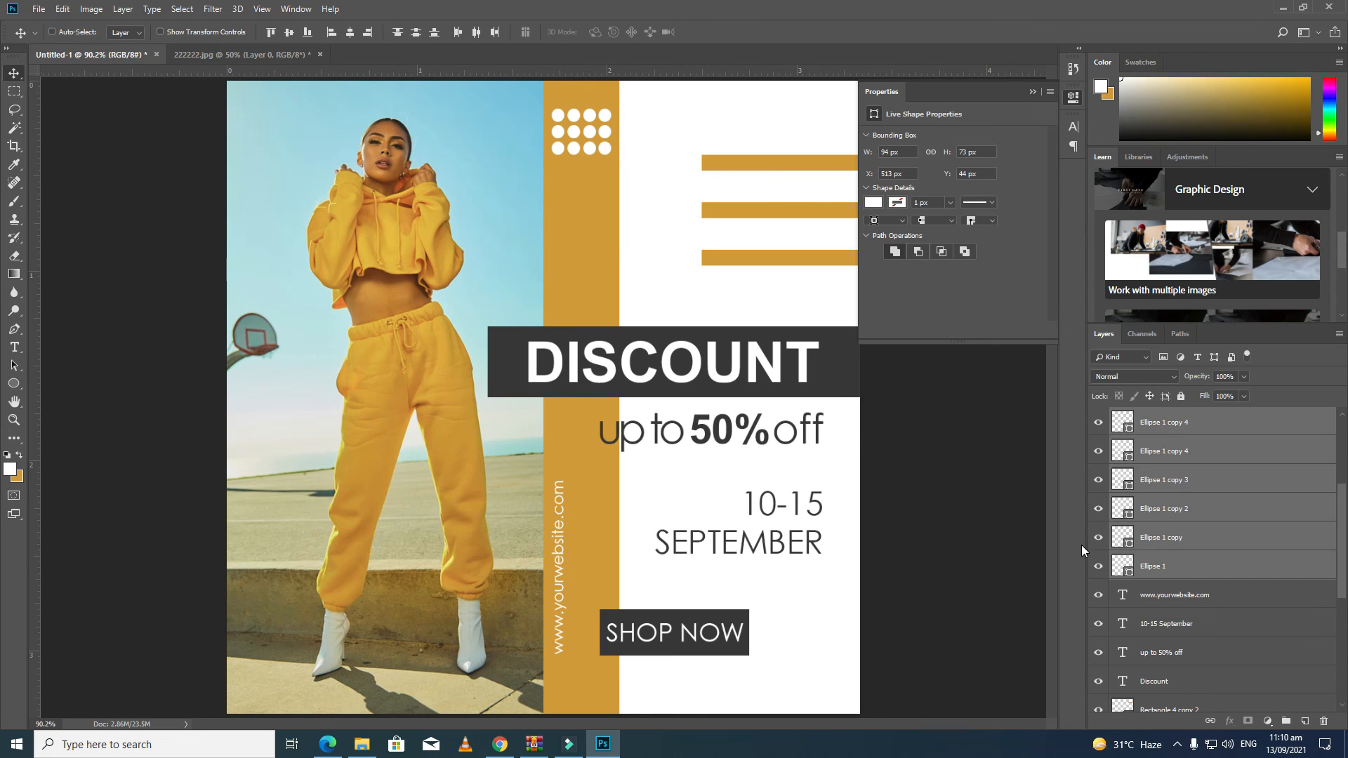
drag(602, 151, 830, 679)
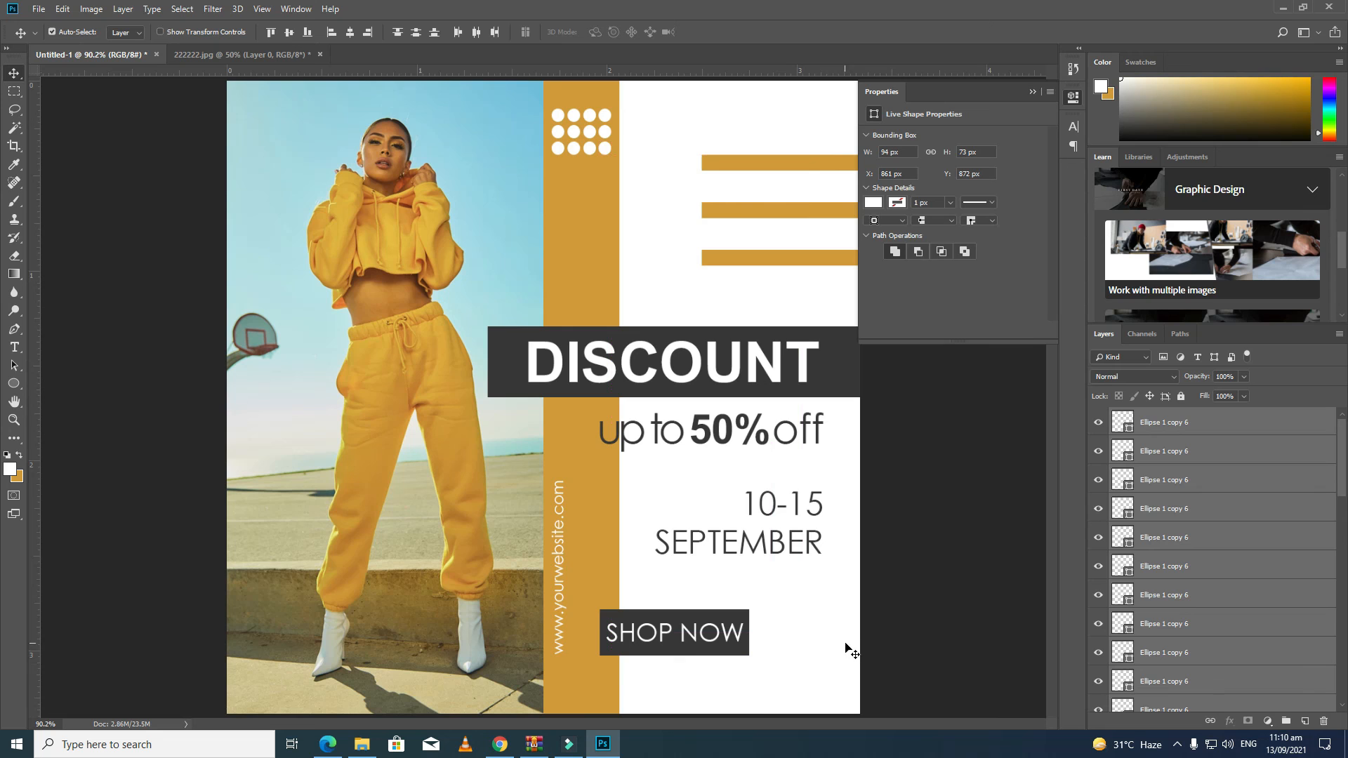
Convert the duplicated circle layers into one smart object and rasterize it
right_click(1206, 540)
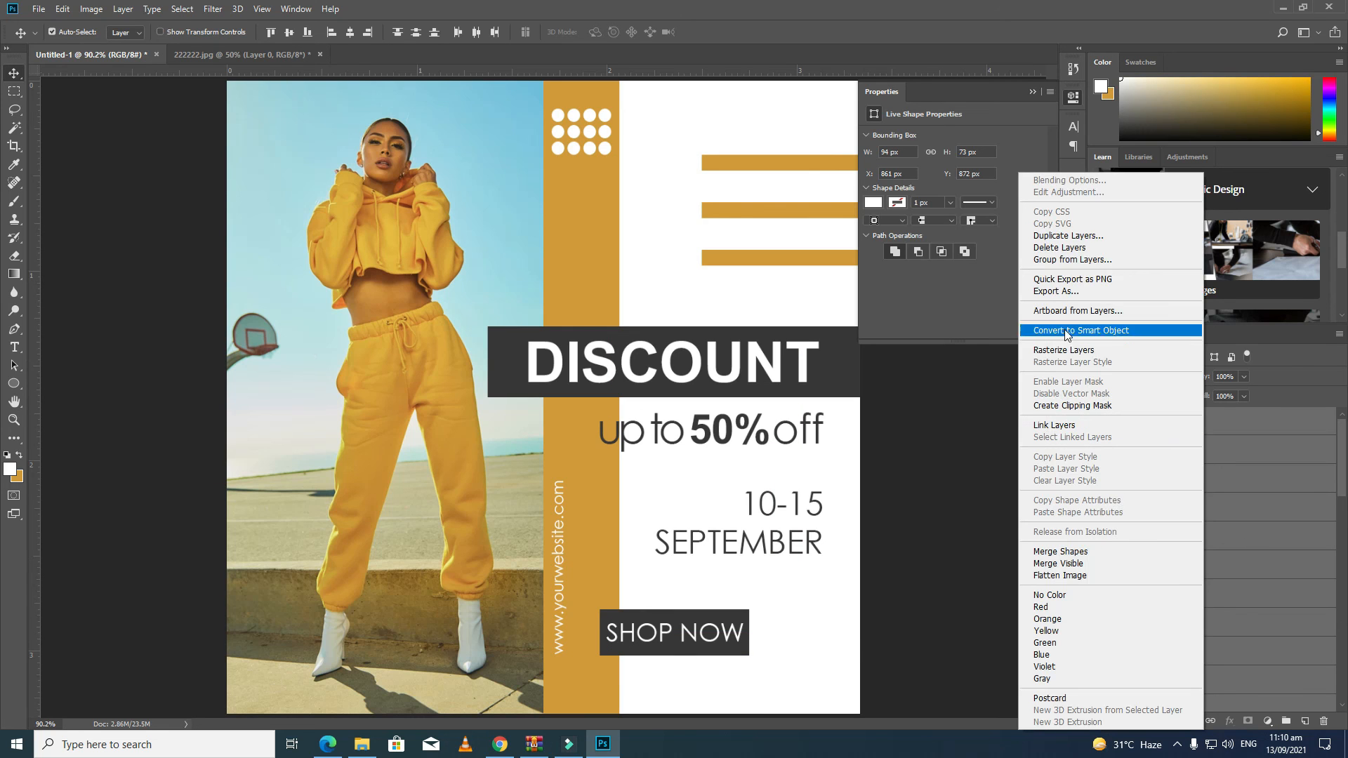
click(1165, 328)
right_click(1156, 433)
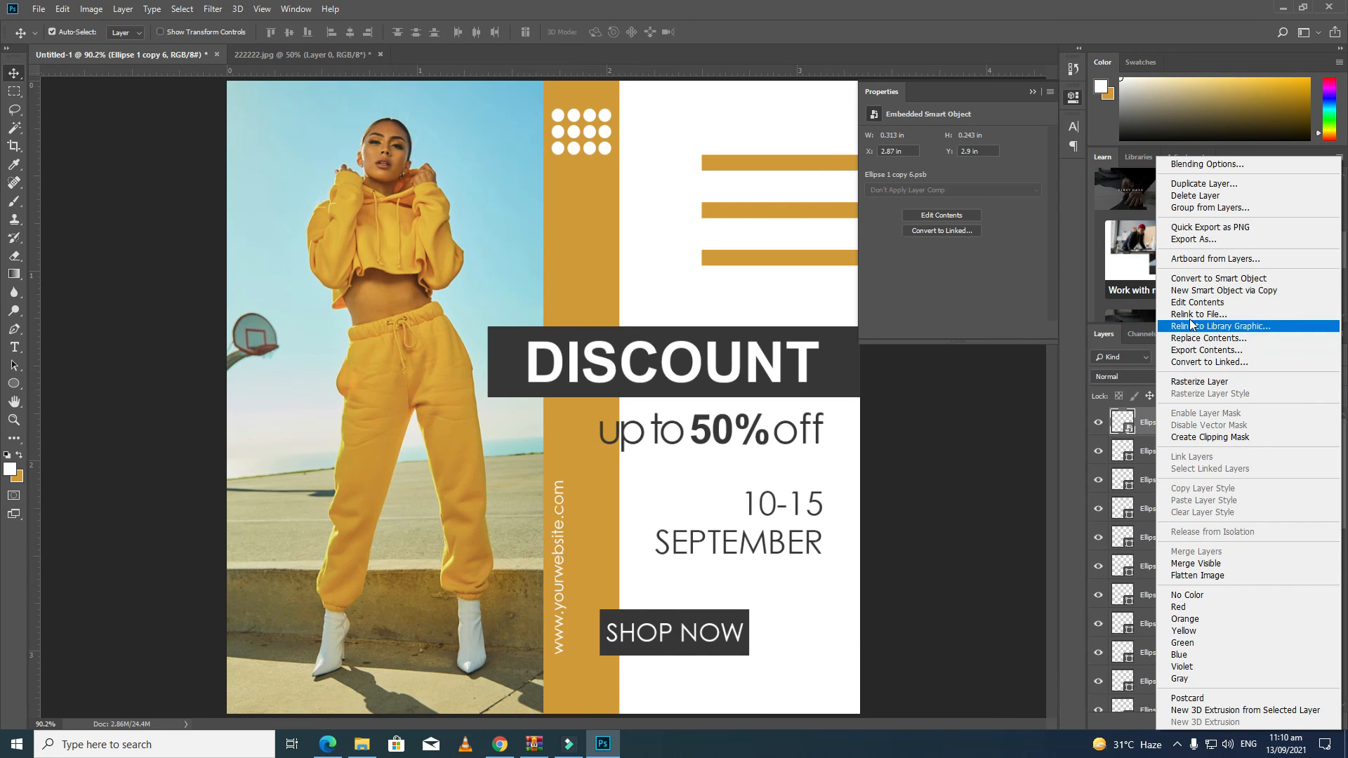
click(1199, 382)
Load the copied dot grid as a selection and sample the DISCOUNT bar's dark grey 343434 as foreground colour
ctrl+click(1128, 433)
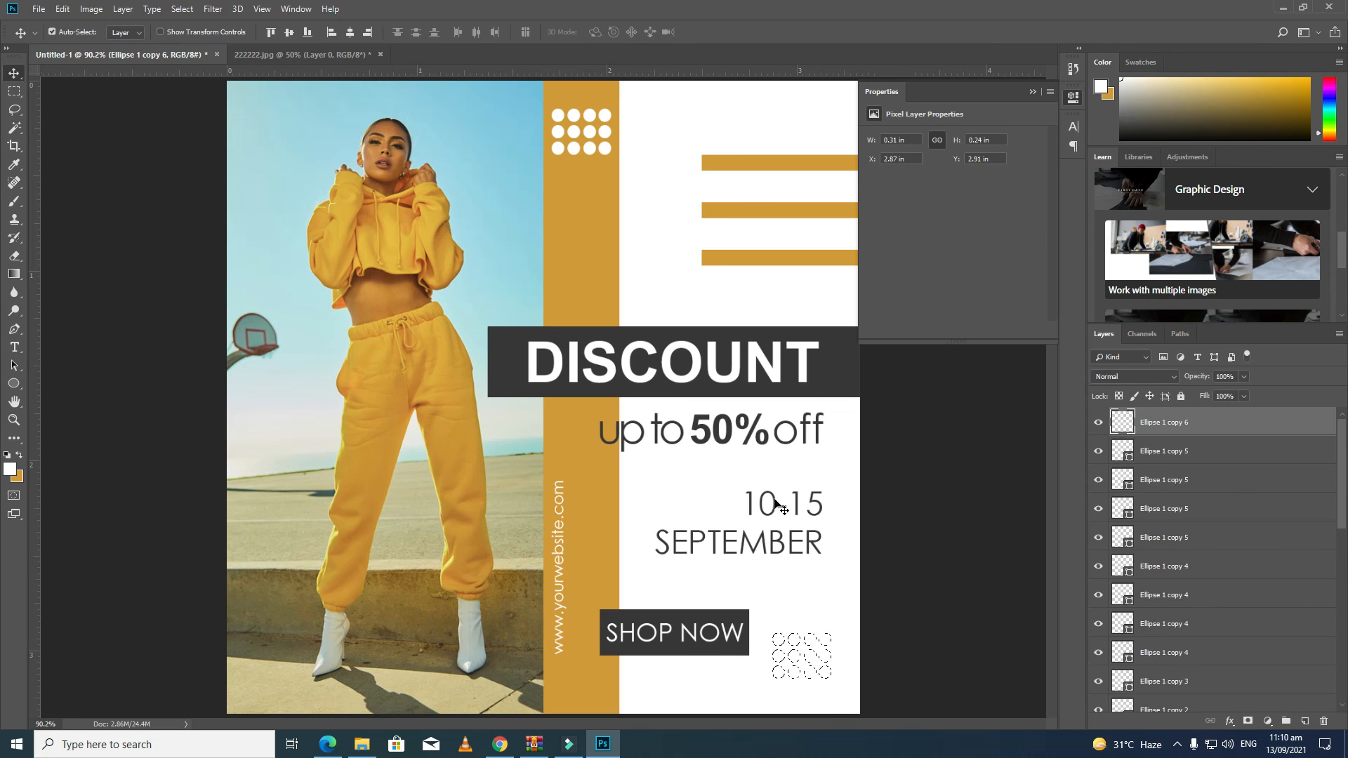
click(11, 471)
click(495, 361)
click(516, 359)
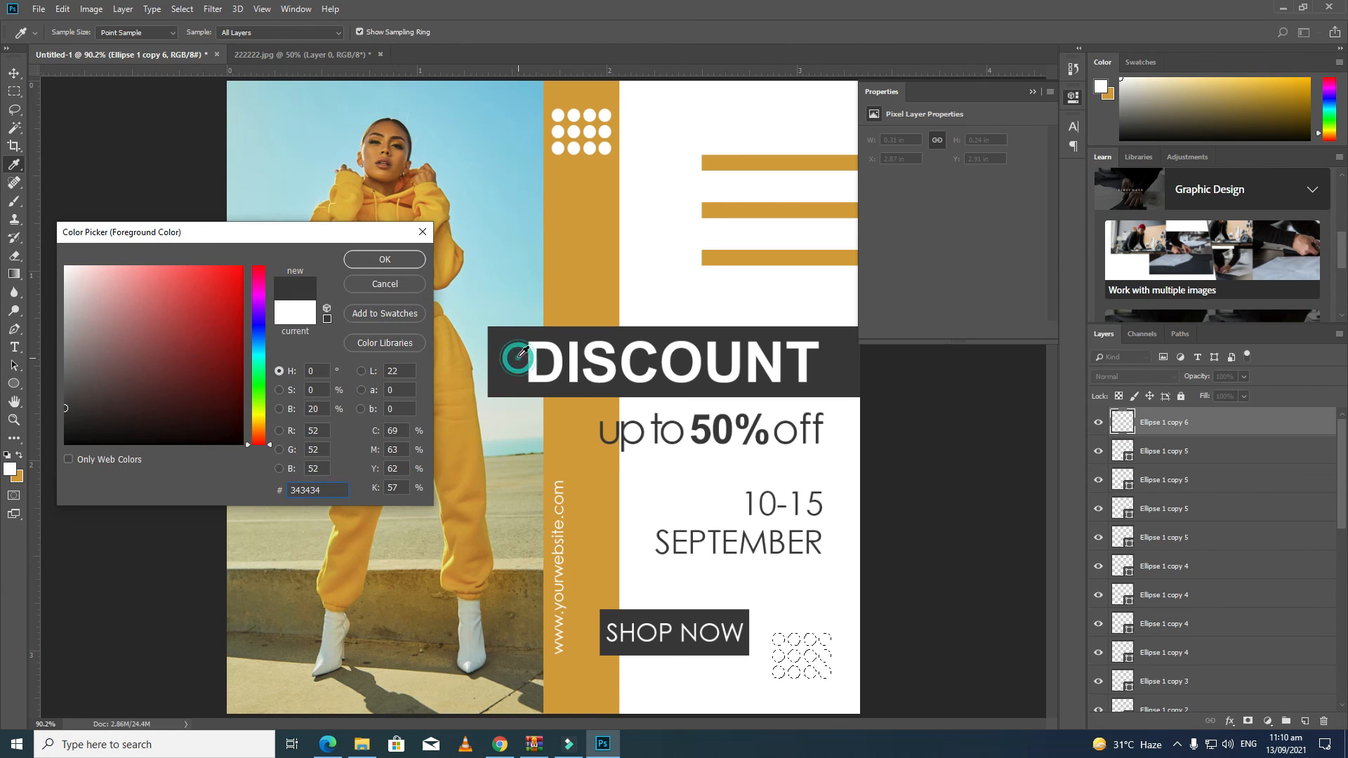
click(360, 263)
click(14, 274)
click(63, 287)
click(782, 631)
alt+click(785, 659)
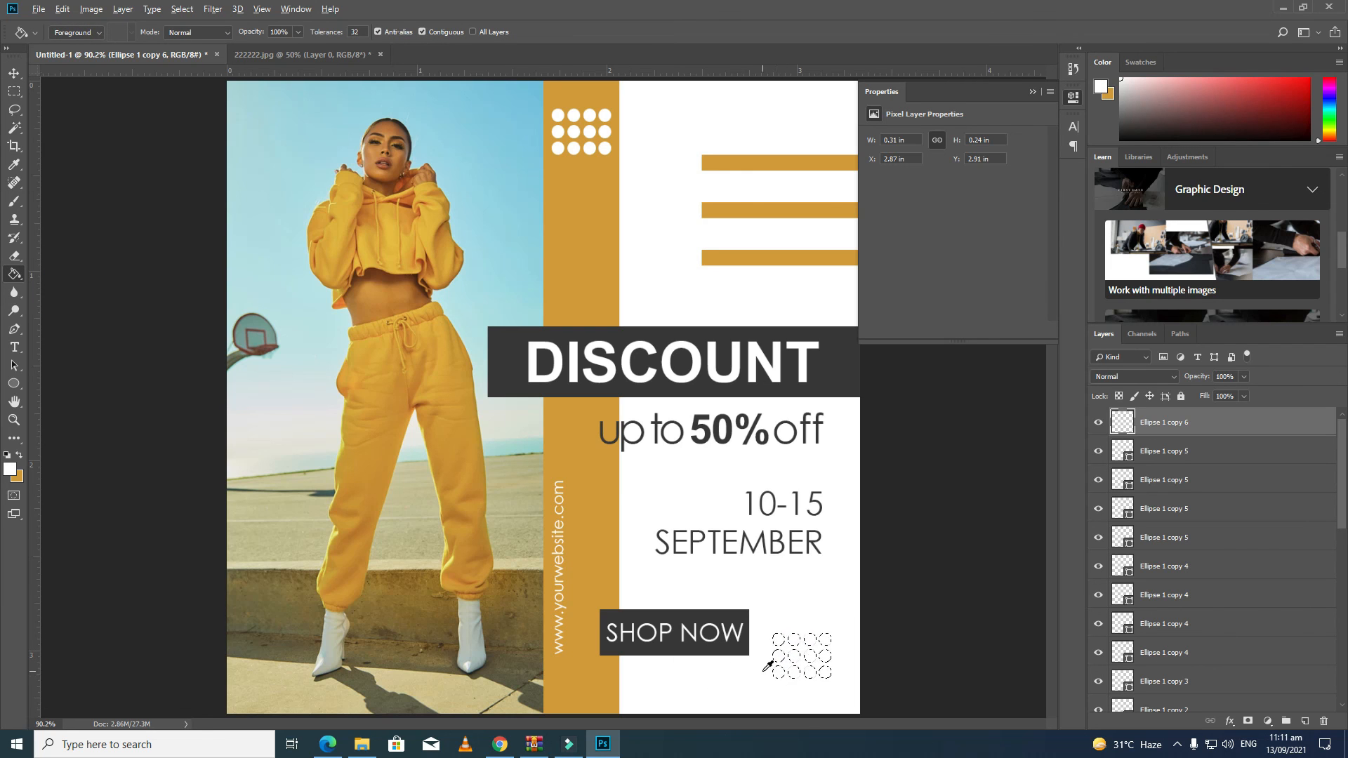
key(c)
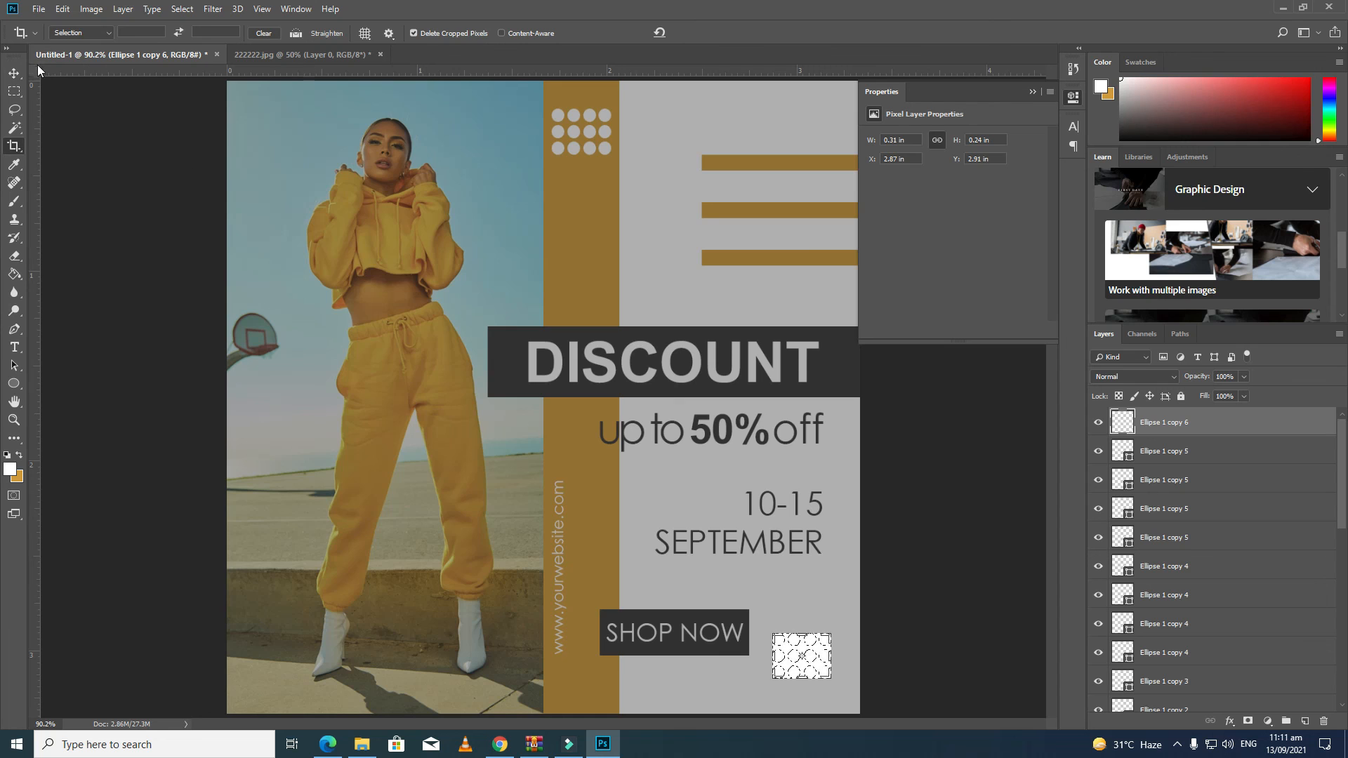
click(14, 73)
key(b)
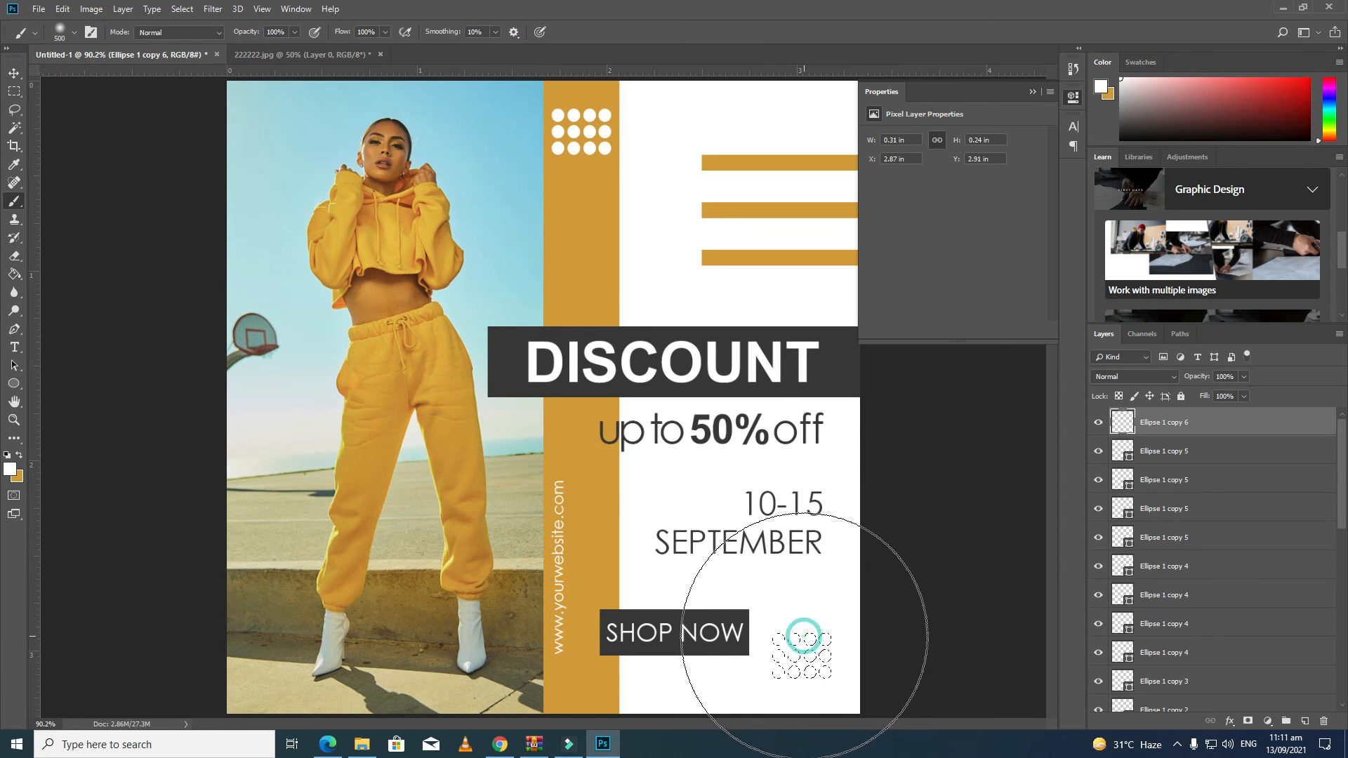
click(14, 164)
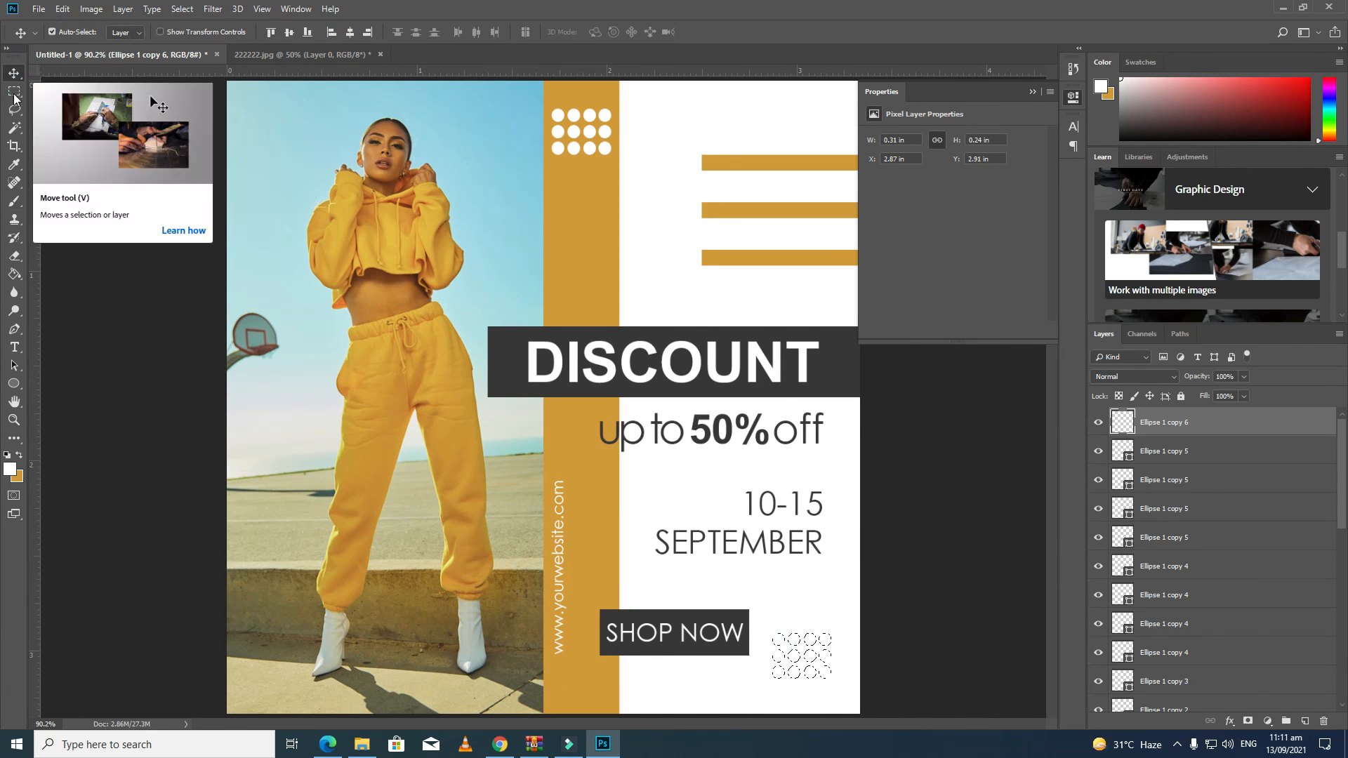
Set the foreground colour to the DISCOUNT bar's dark grey and brush it over the selected dot grid beside SHOP NOW
click(10, 469)
text(000000)
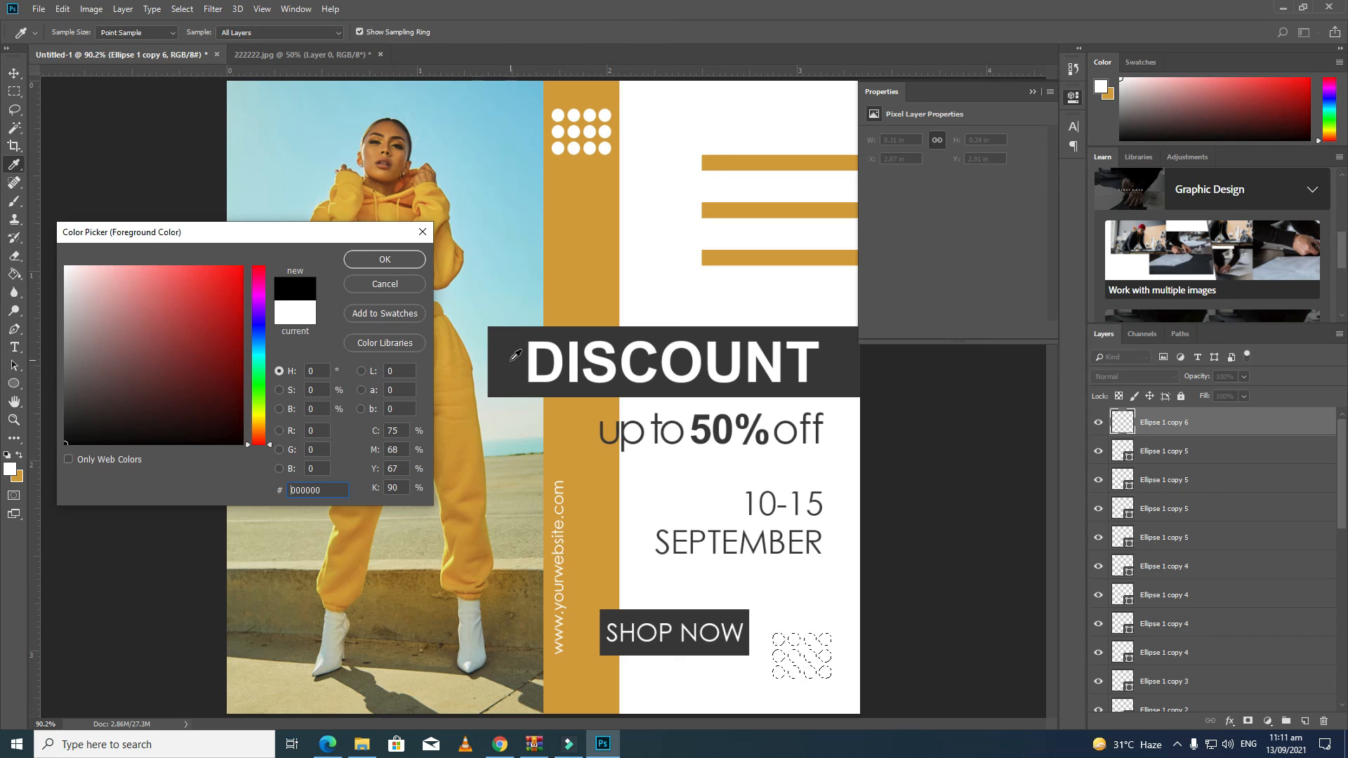
click(369, 259)
key(b)
click(804, 642)
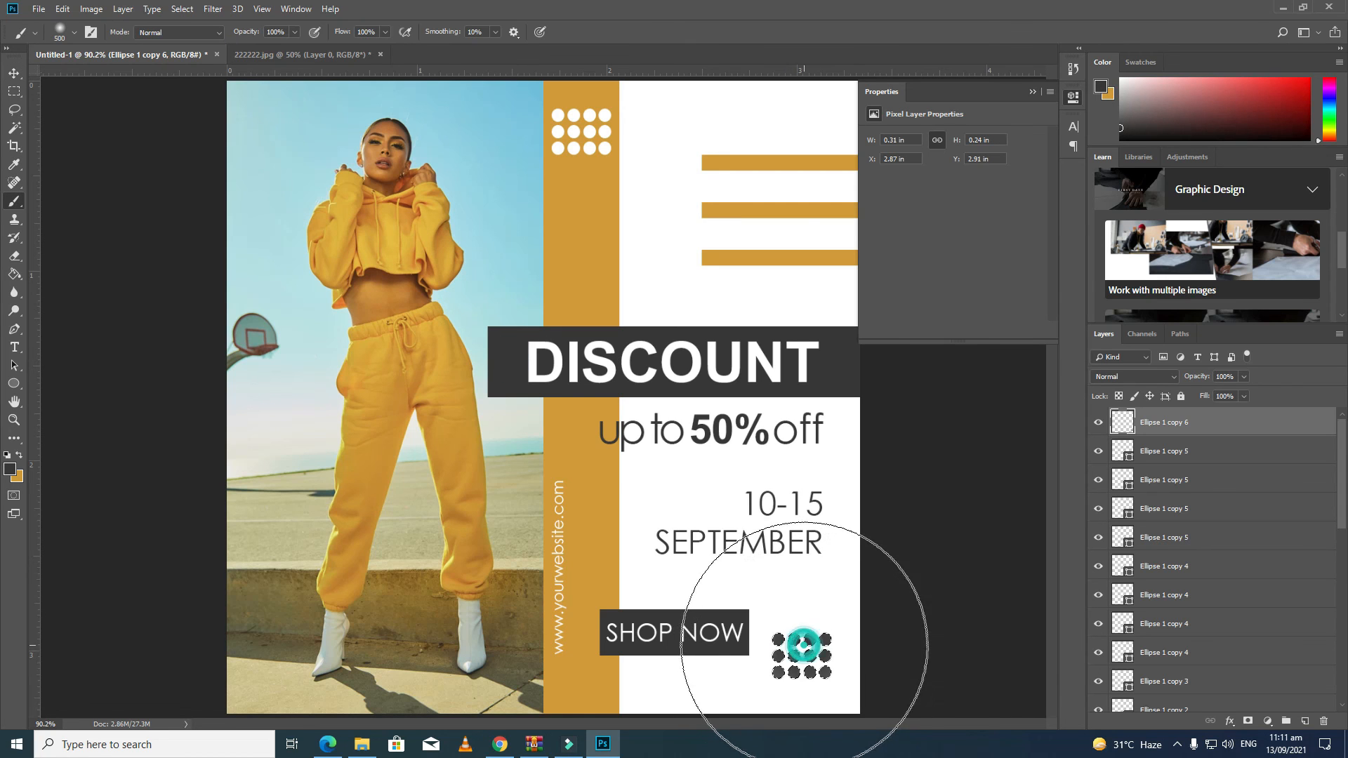
Clear the selection, move the dark grey dot grid slightly up and to the right, and deselect its layer
key(v)
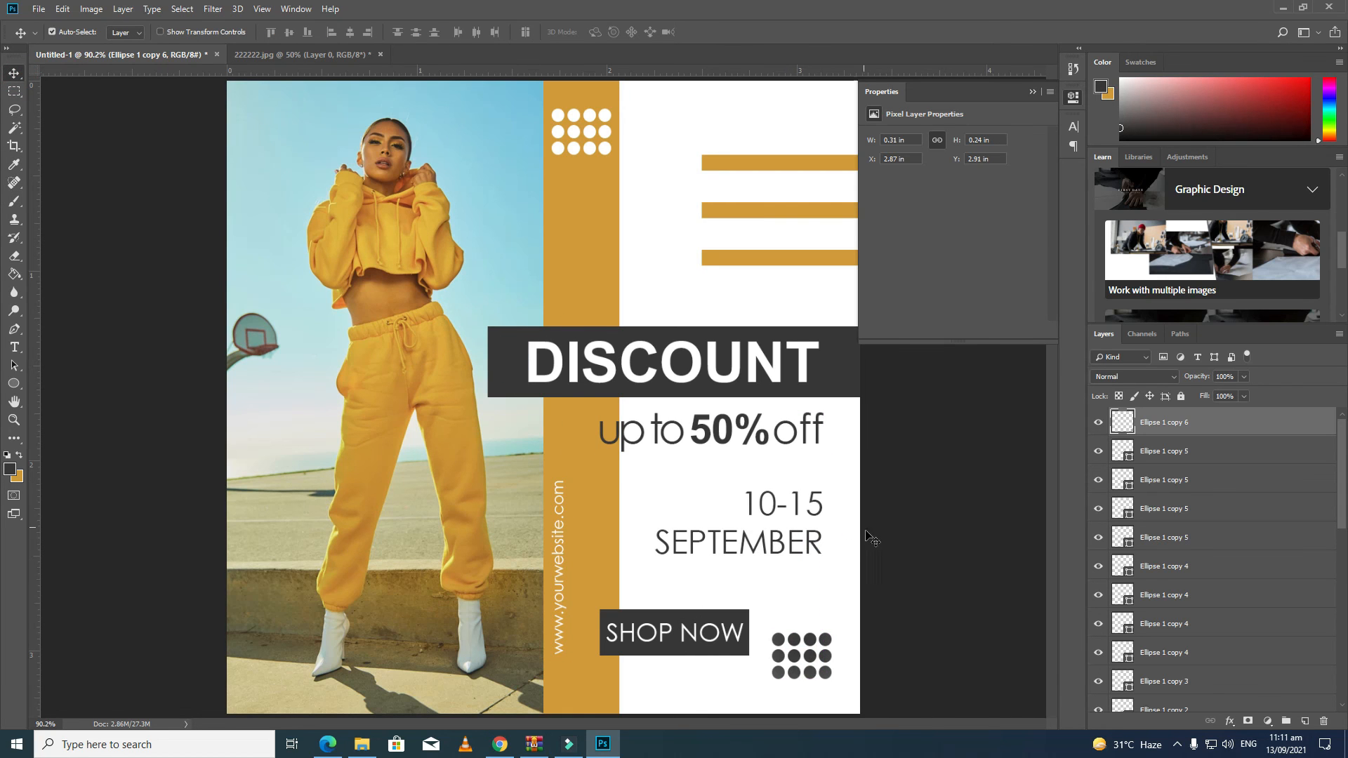
mouse_move(832, 642)
mouse_down()
mouse_move(833, 627)
mouse_move(836, 638)
mouse_up()
click(889, 635)
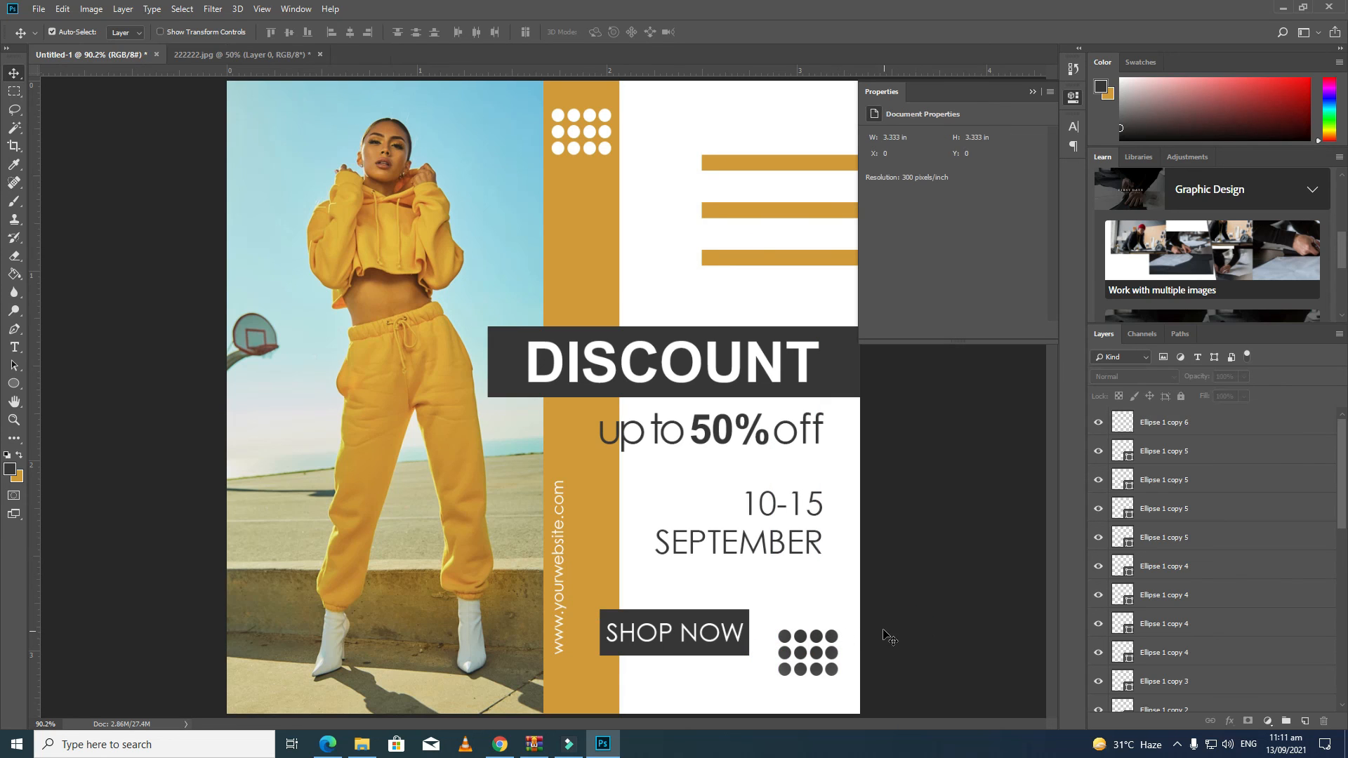